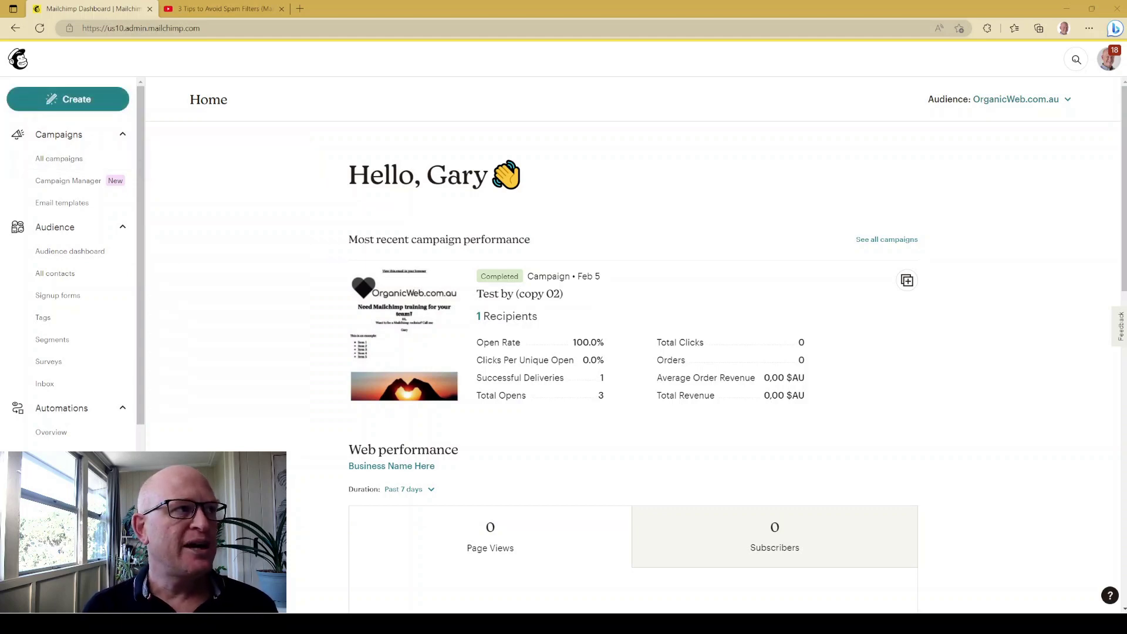
Step: Create a regular email campaign and rename it from Untitled to 'Gary Email 1'
click(95, 101)
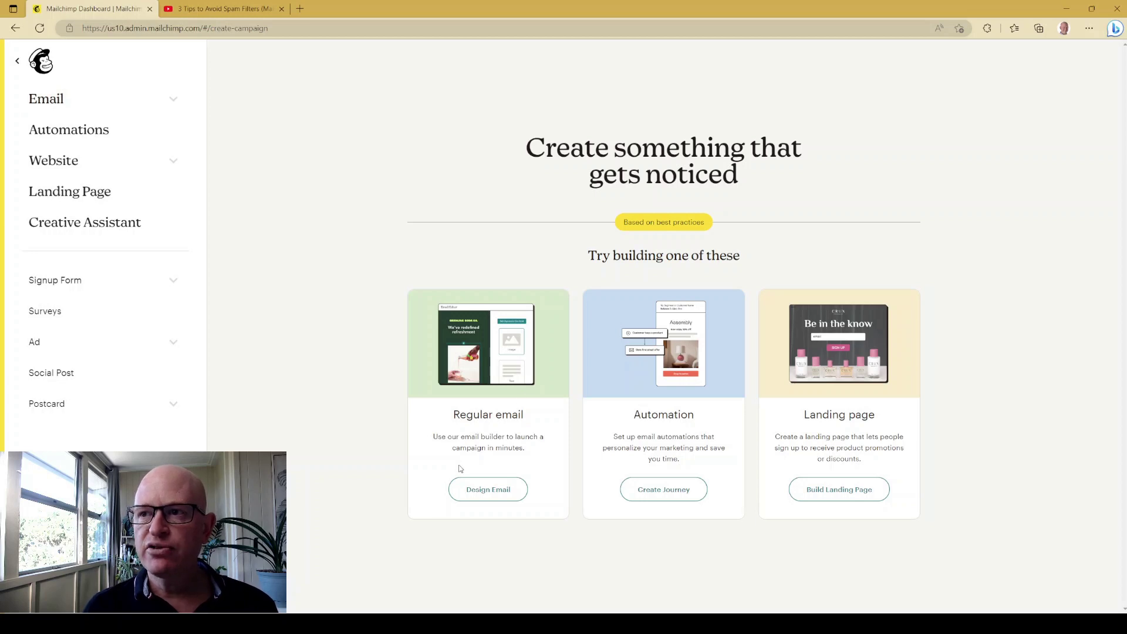
click(488, 495)
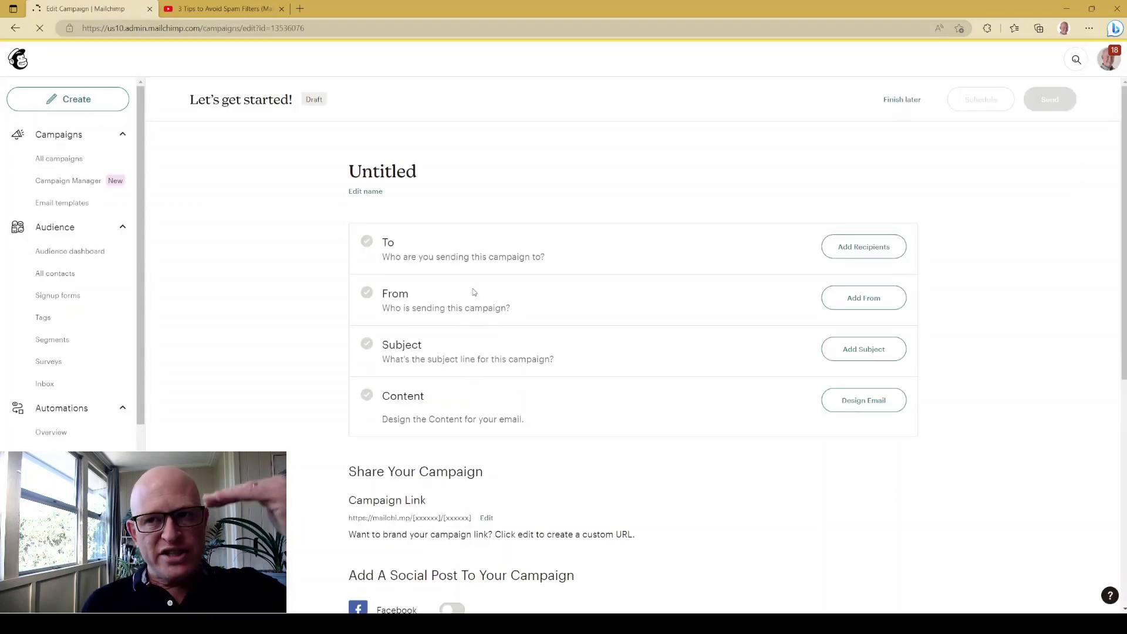
click(365, 191)
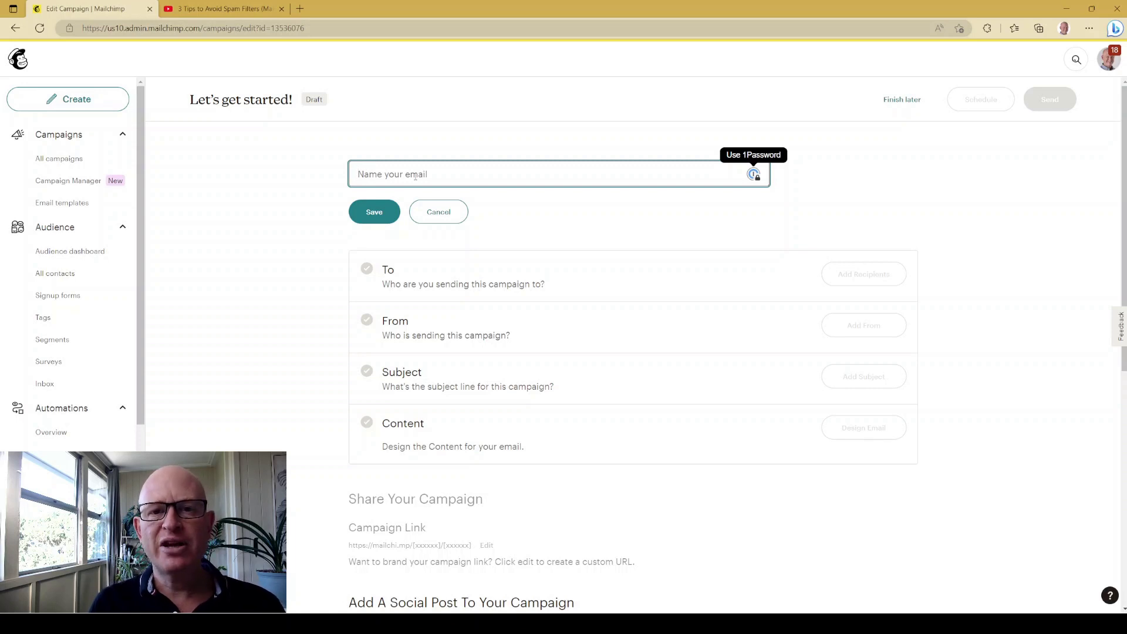
text(Gary Email 1)
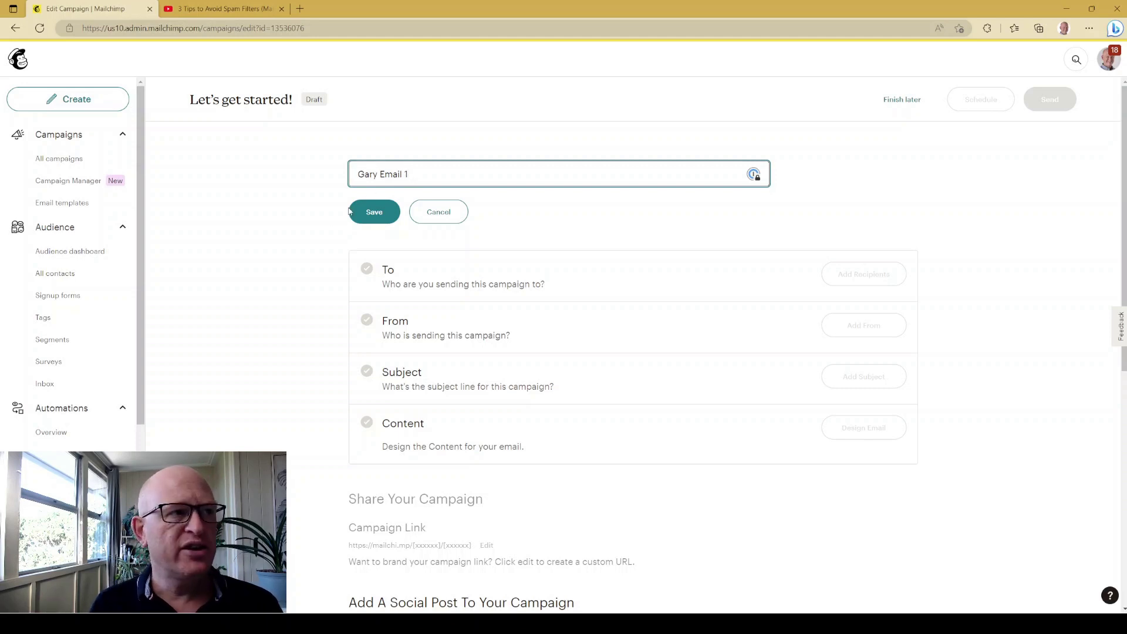
click(363, 219)
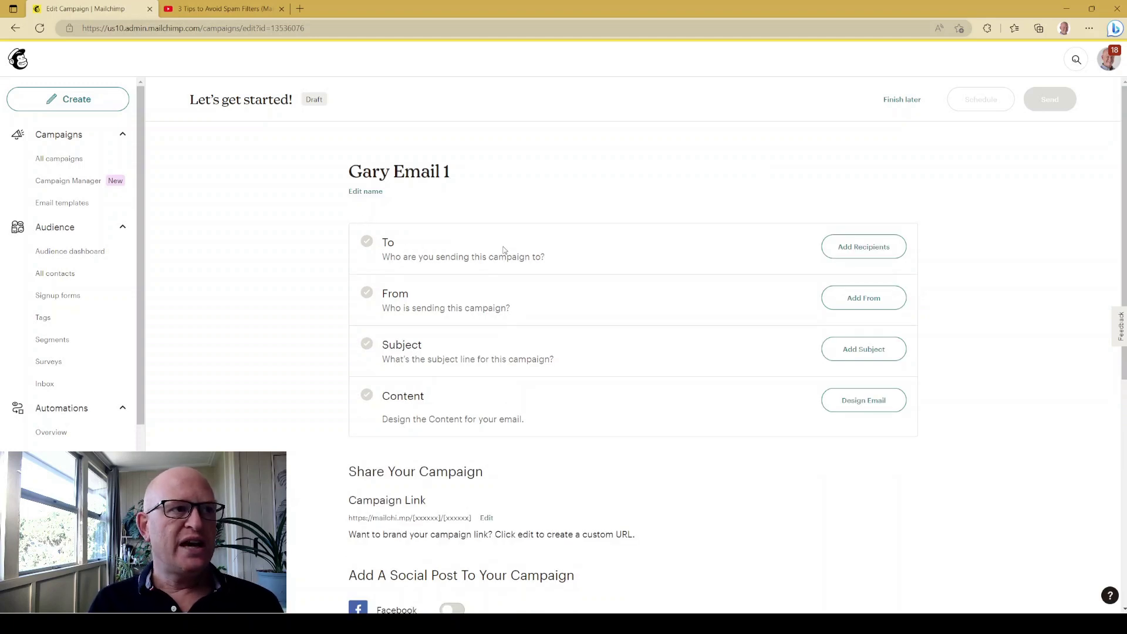
Step: Address all OrganicWeb.com.au subscribers, personalising the To field with the *|FNAME|* merge tag
click(898, 249)
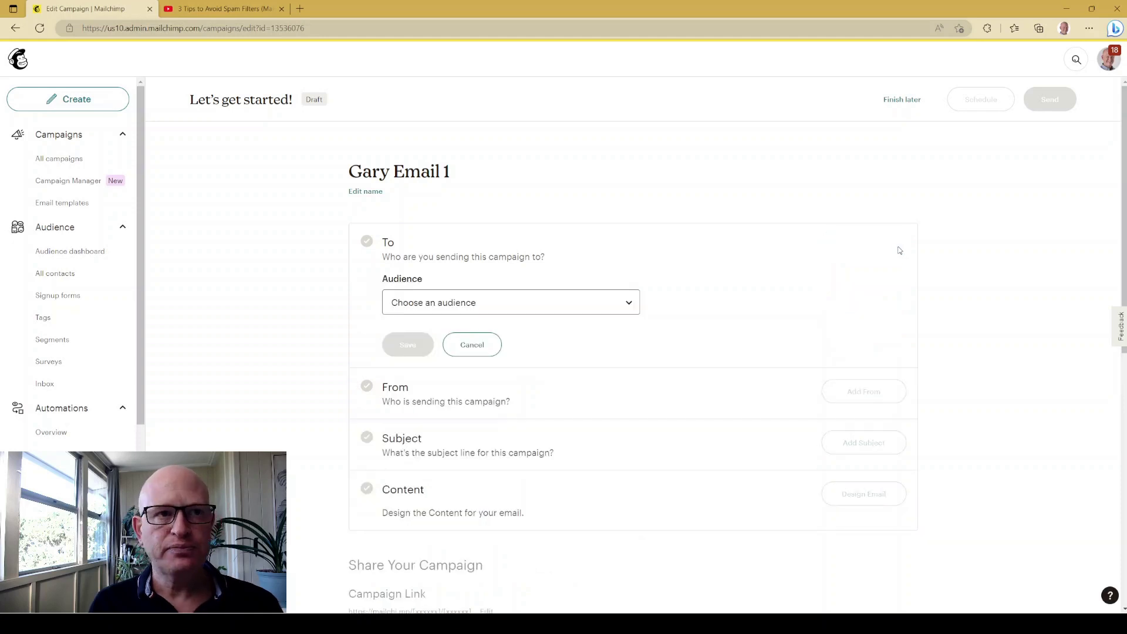
click(579, 307)
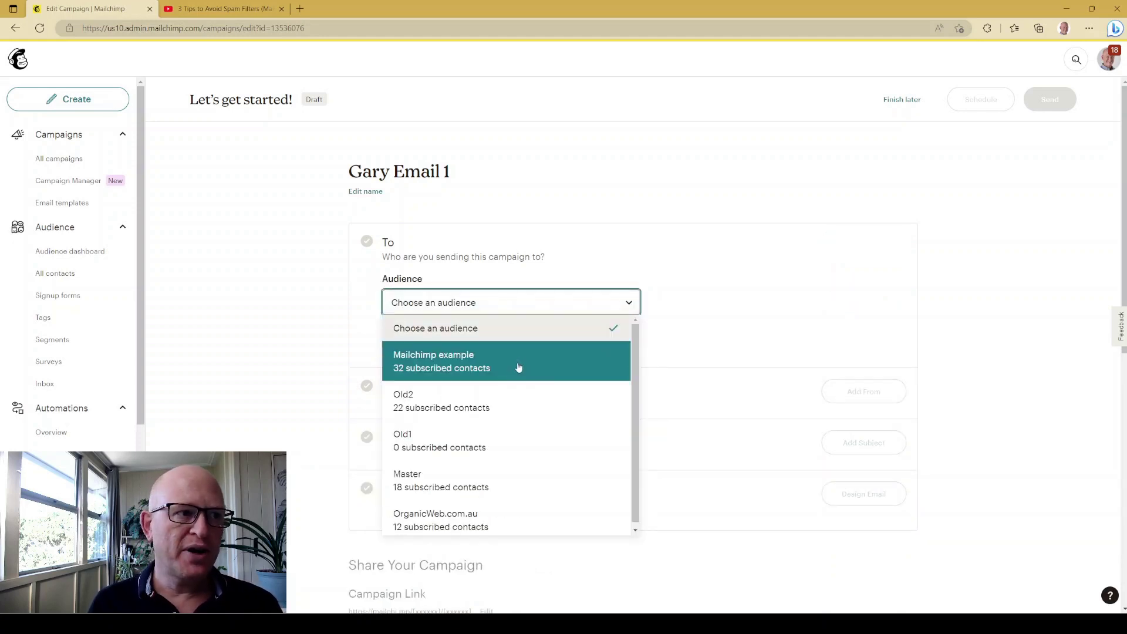
click(513, 514)
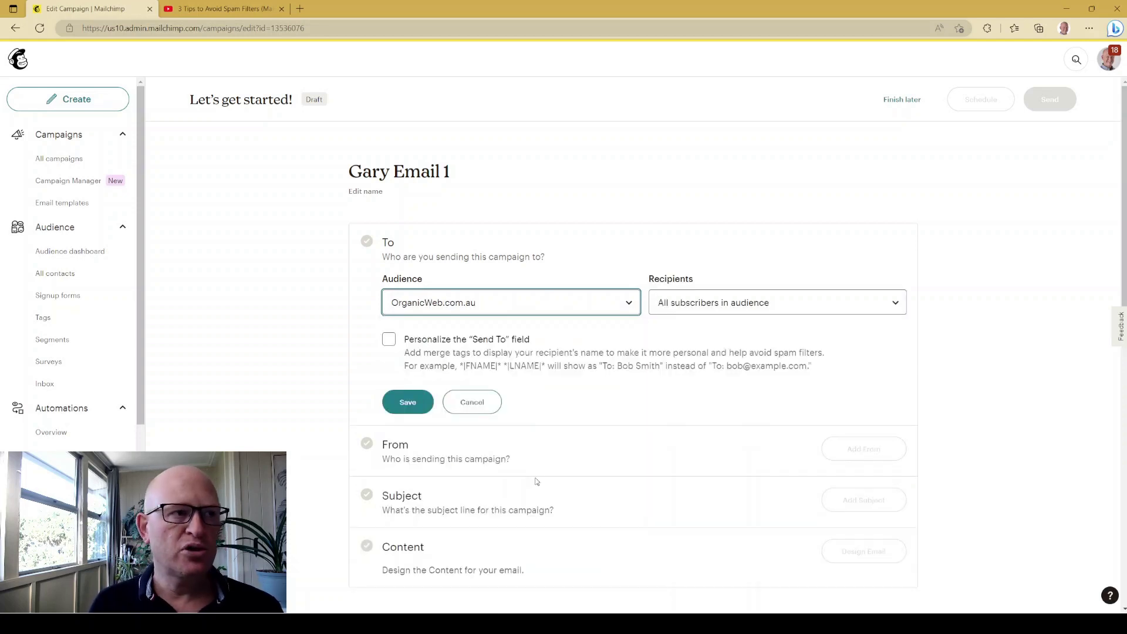
click(761, 303)
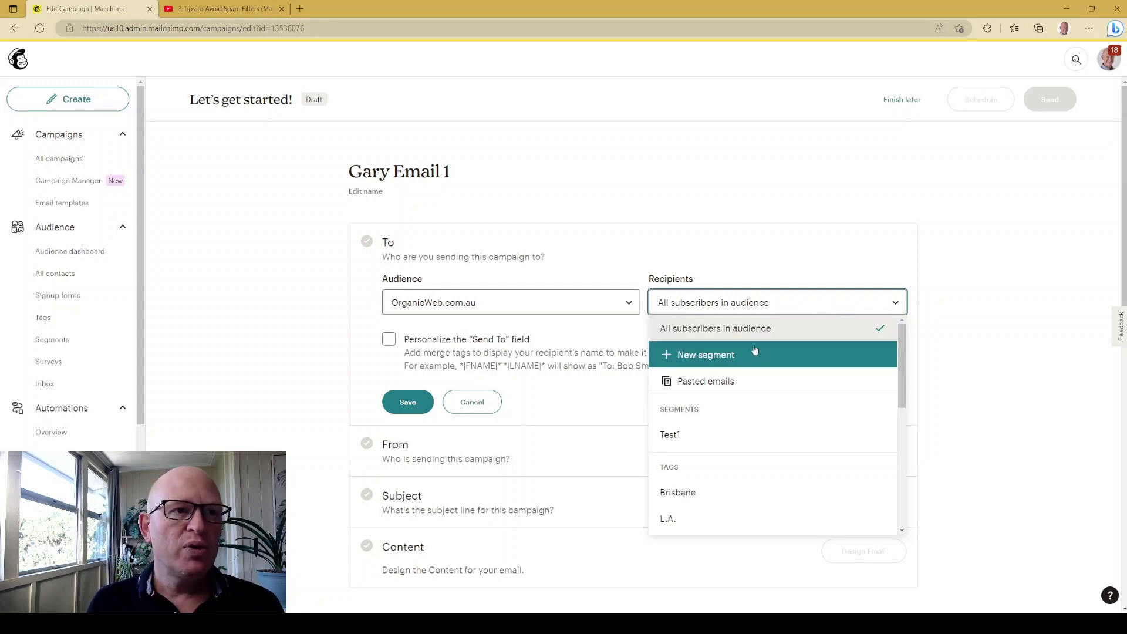
click(766, 329)
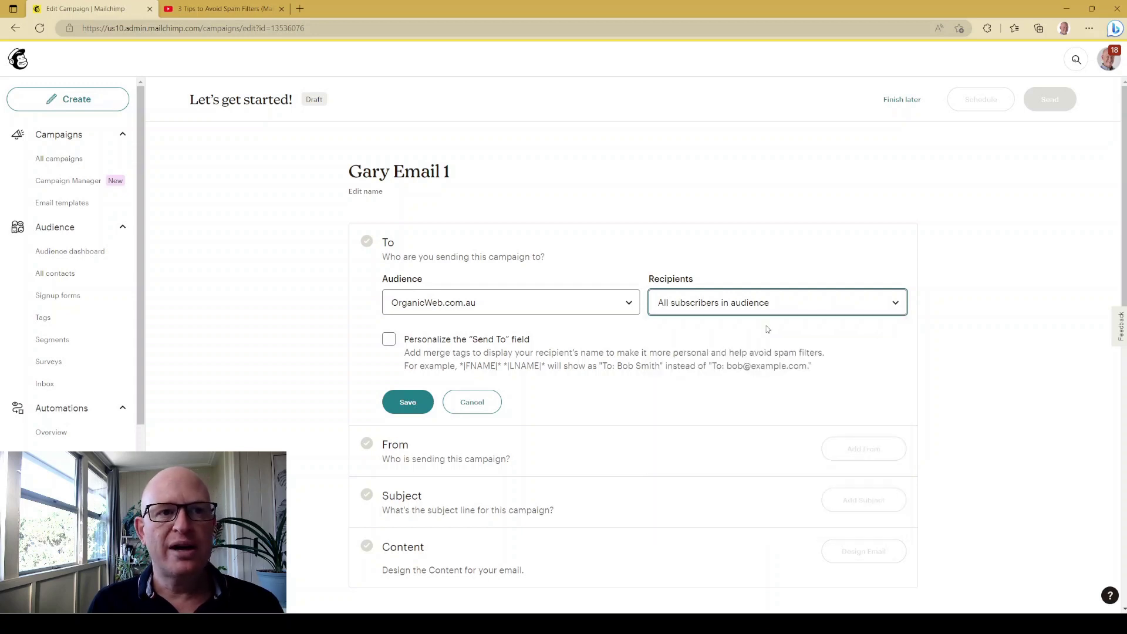
click(389, 340)
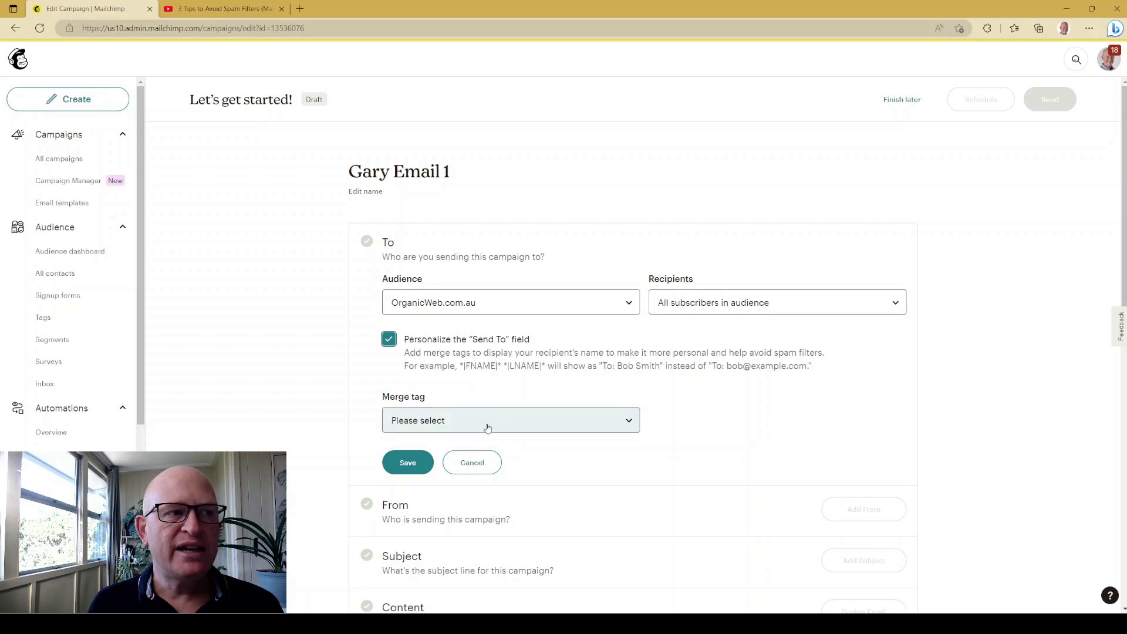
click(487, 426)
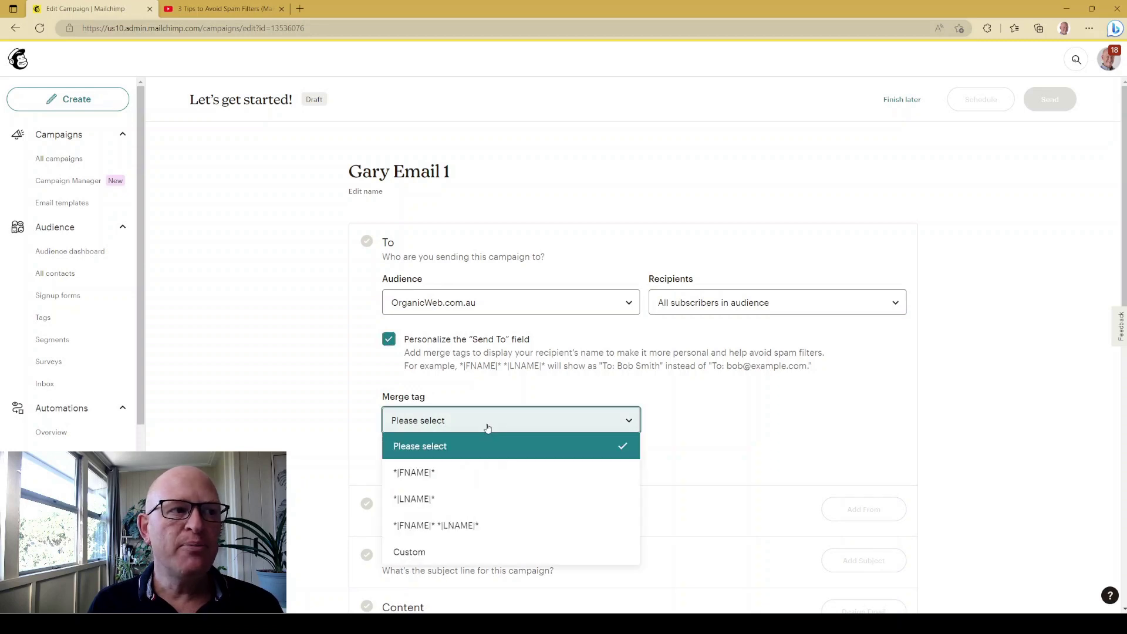
click(455, 476)
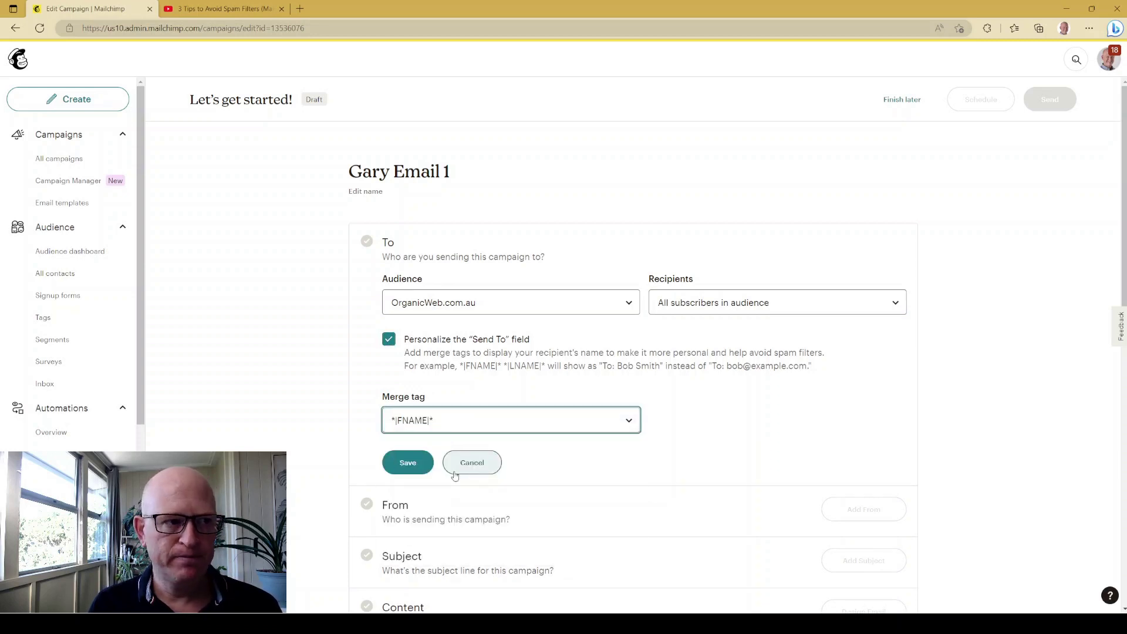
click(407, 462)
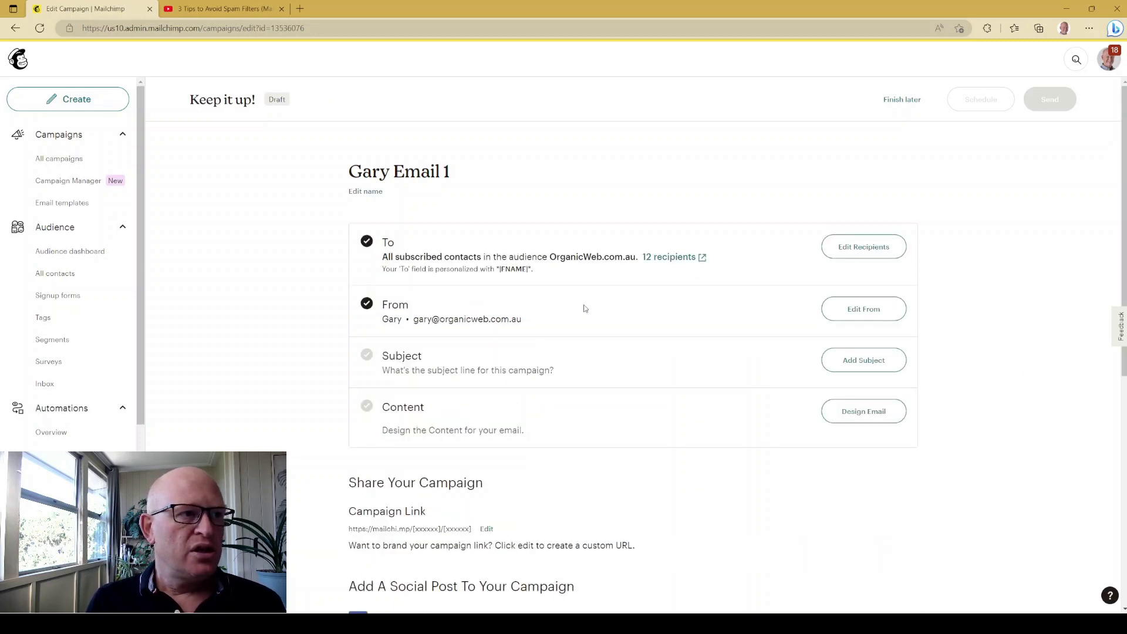
Step: Check and save the existing sender name and address, then bring up subject line entry
click(849, 316)
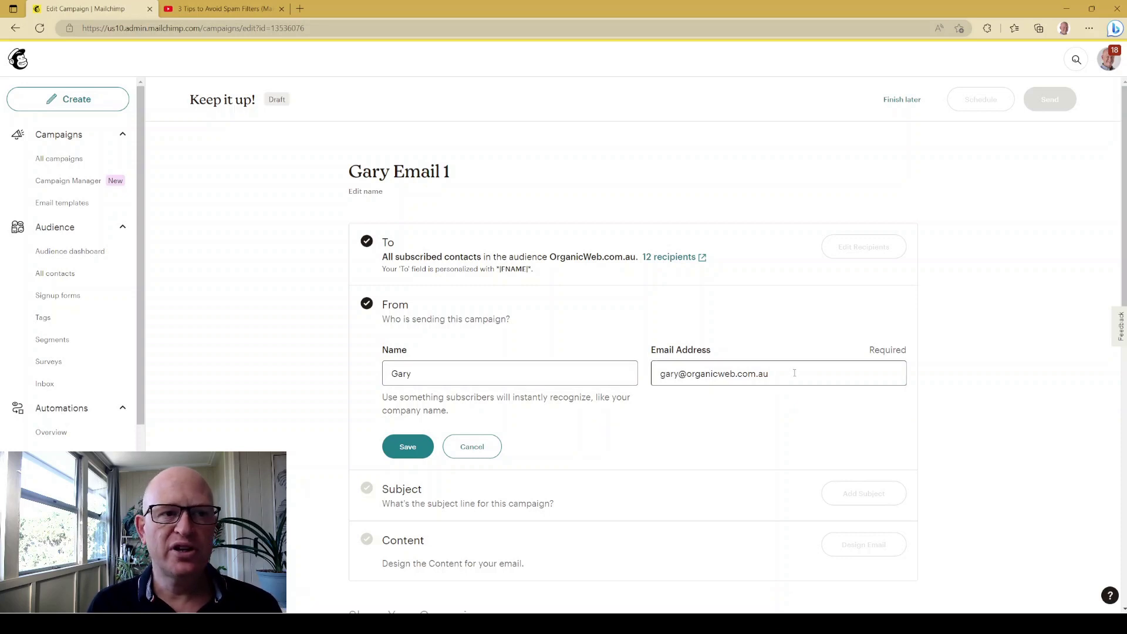
click(408, 447)
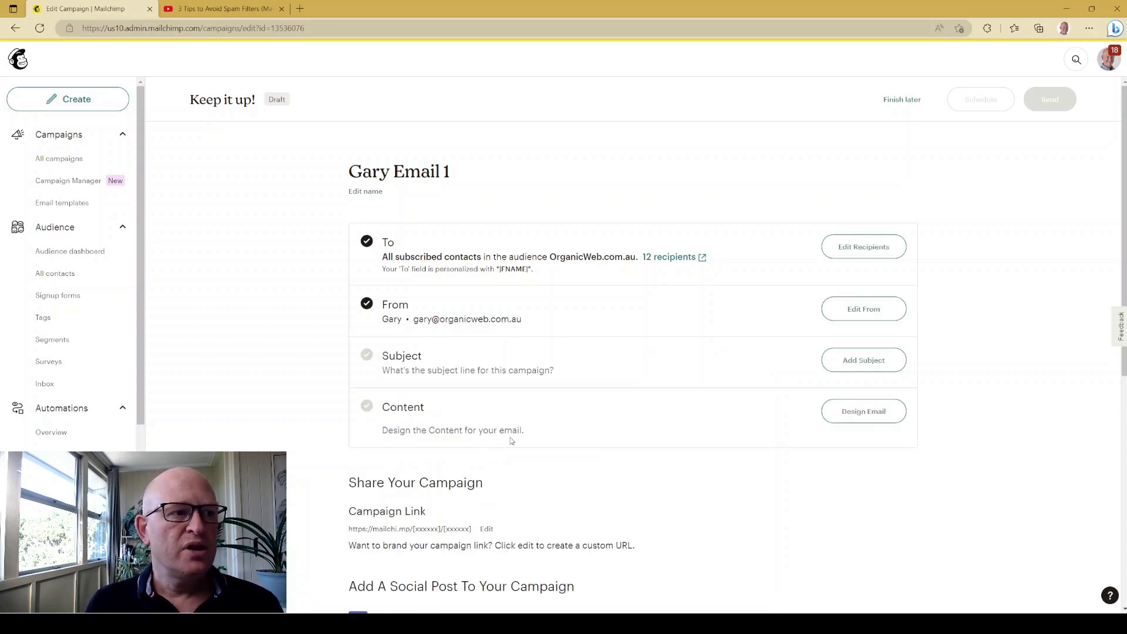
click(863, 360)
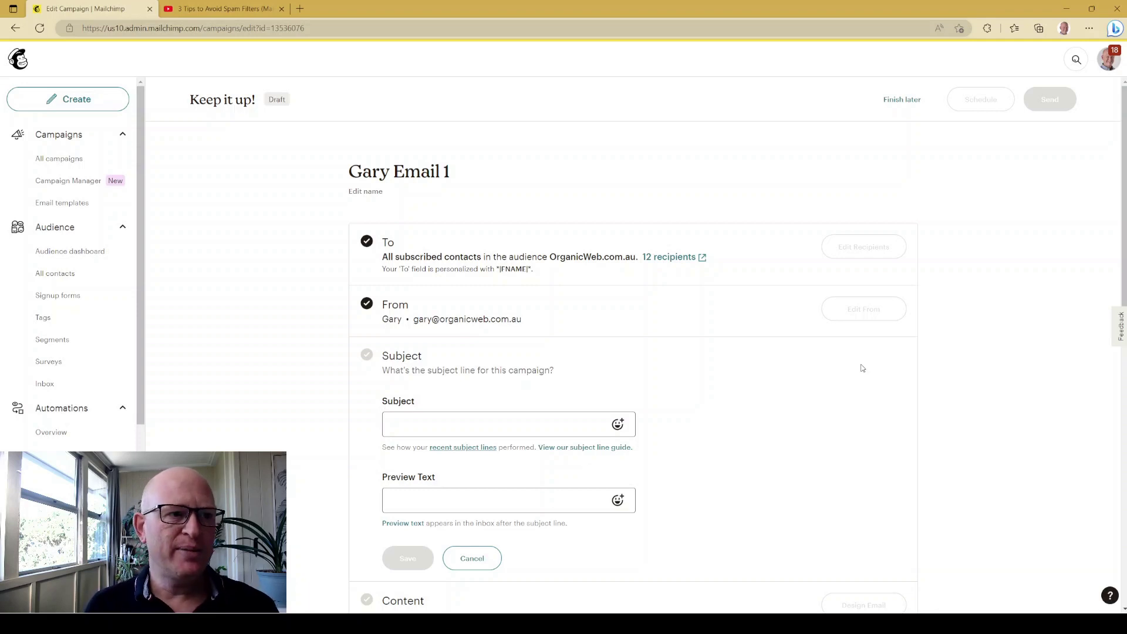
Step: Save subject 'Want to get more emails to your subscribers?', fixing the doubled W, with no preview text
click(491, 424)
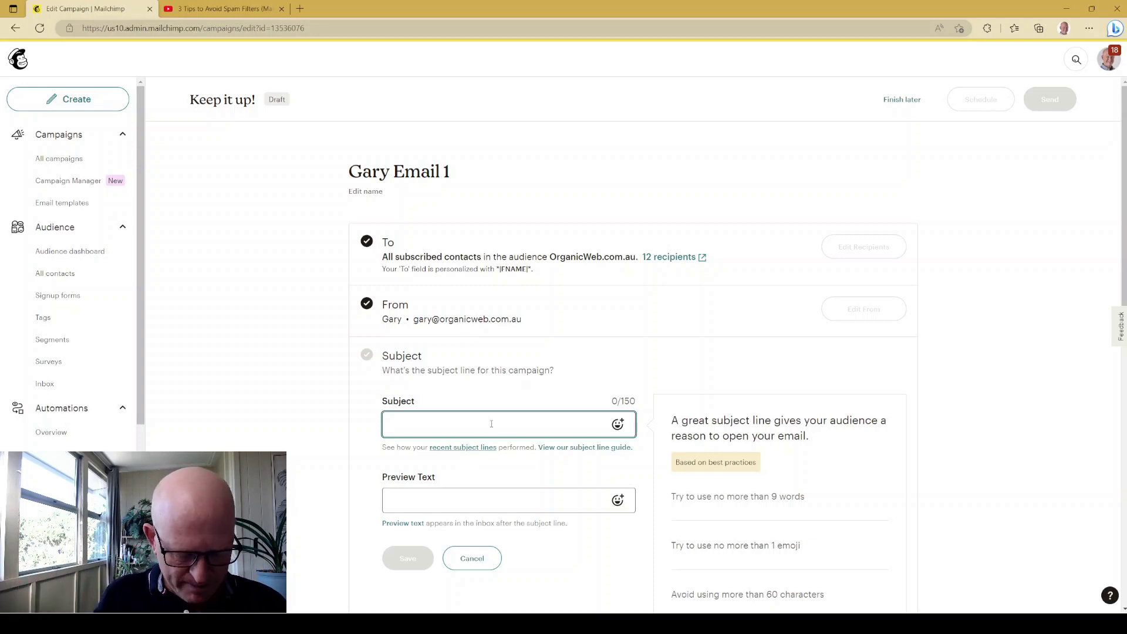
text(Wwant to get more emails to your subscribers?)
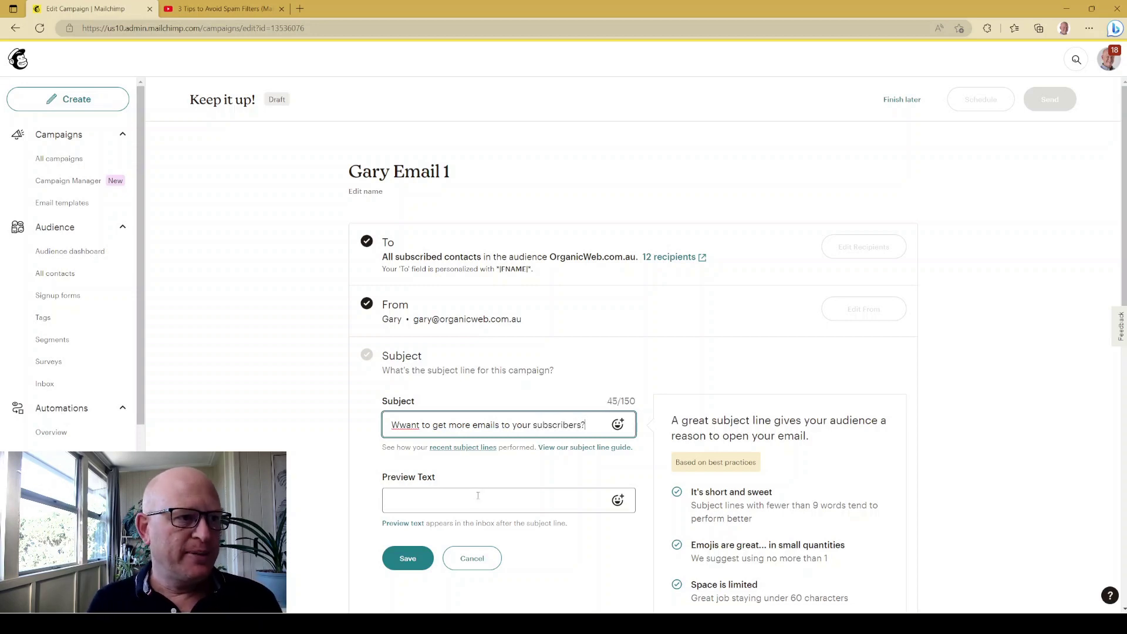
click(405, 427)
key(BackSpace)
click(535, 499)
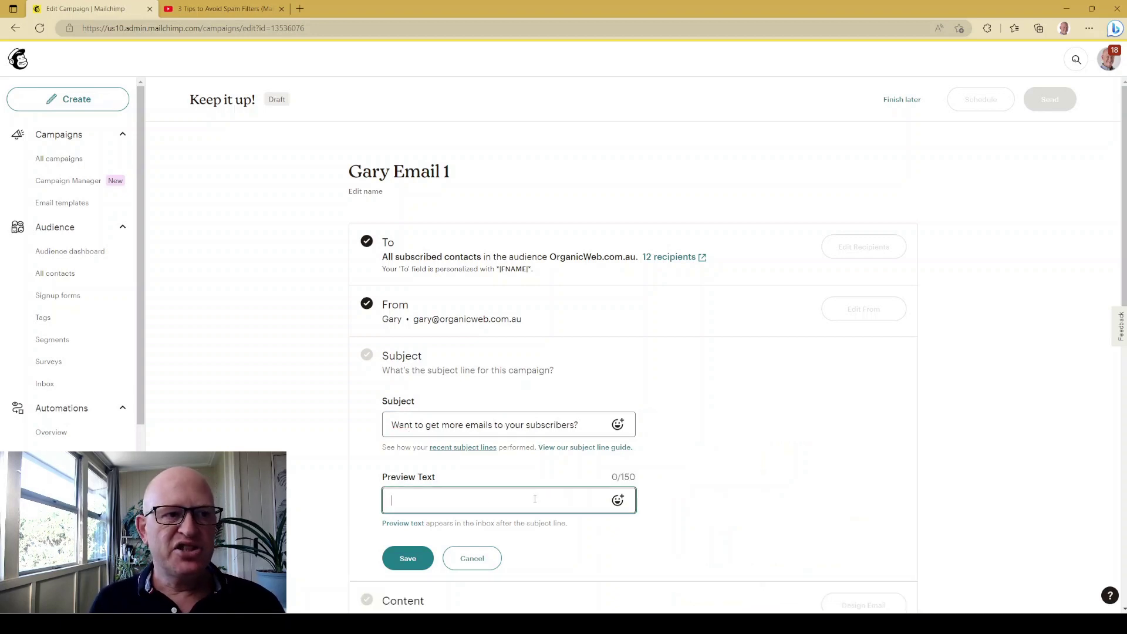
scroll(535, 499, down, 3)
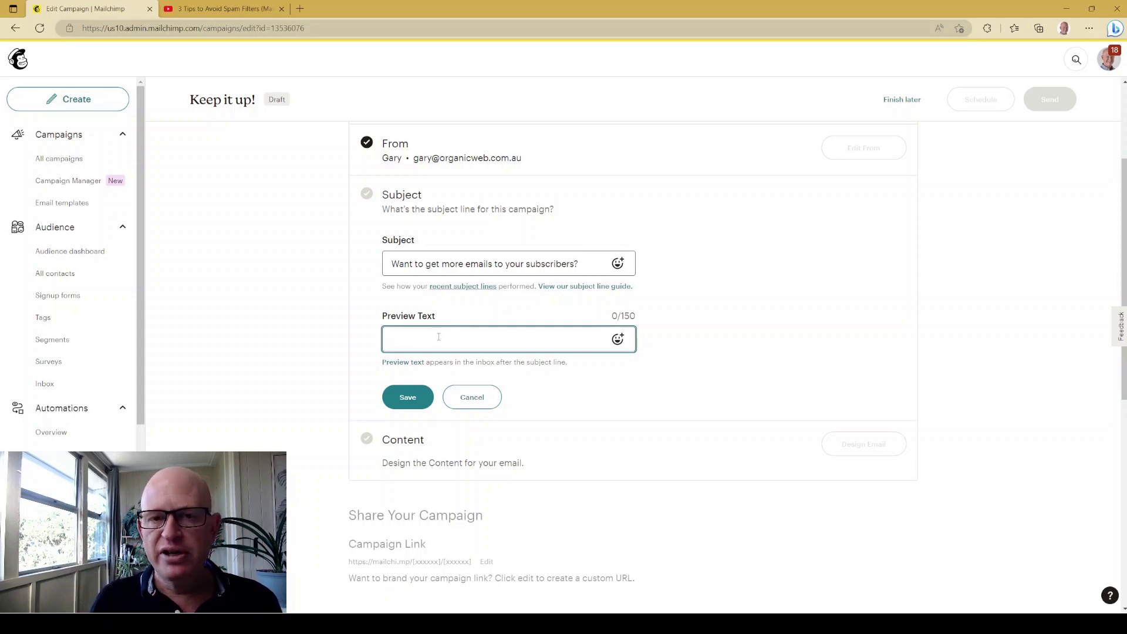
click(409, 401)
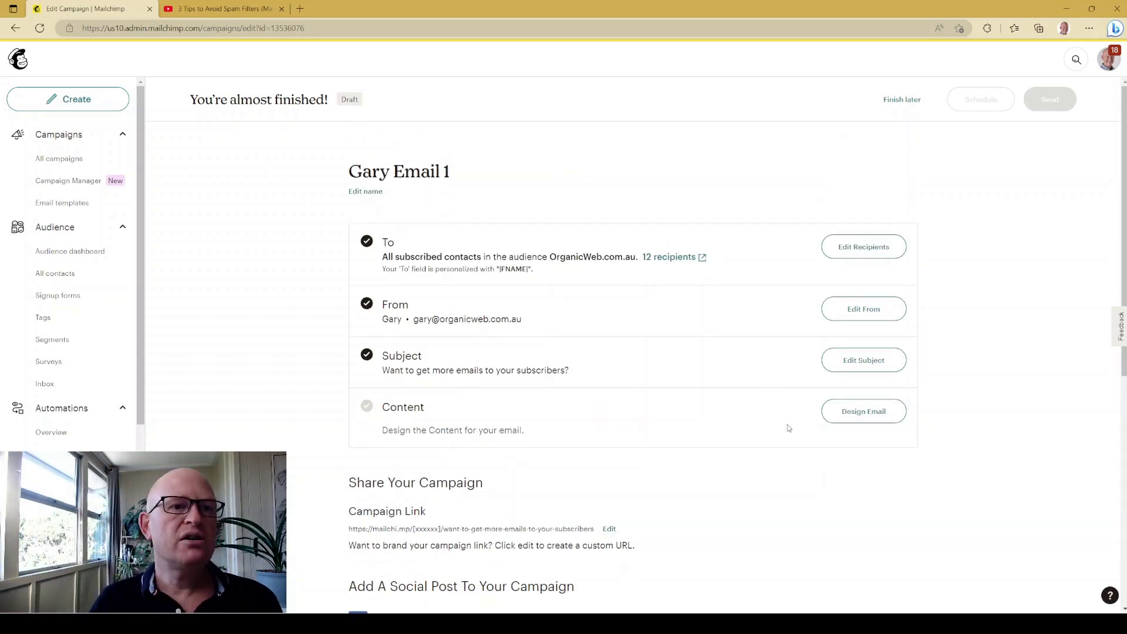
Step: Browse recently sent emails and the Mailchimp templates, then apply the Minimal template
click(890, 416)
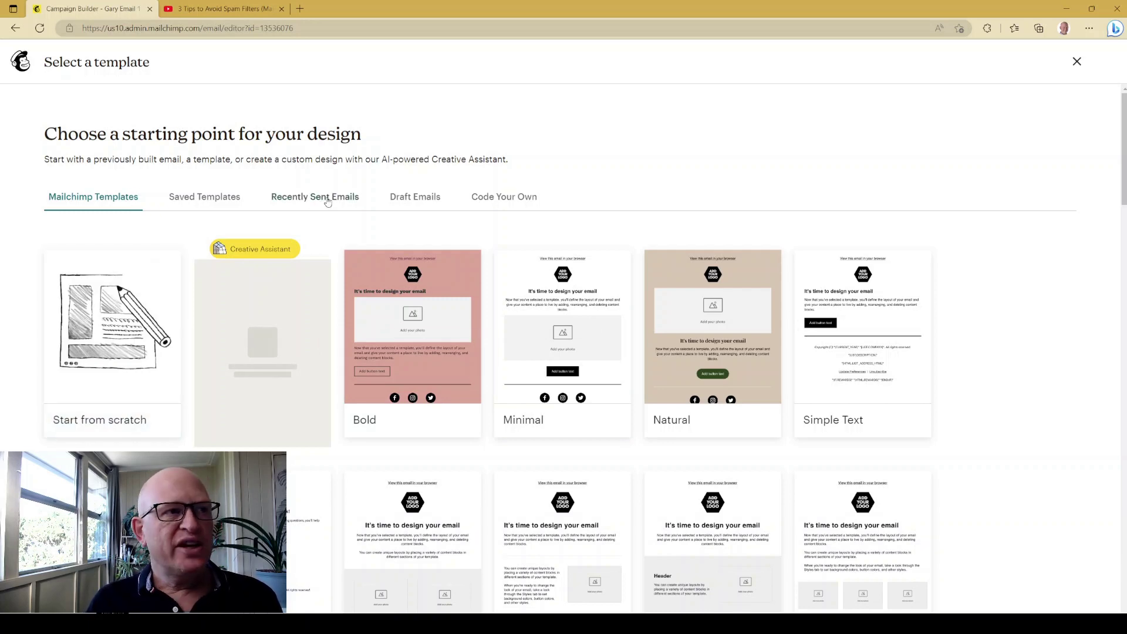
click(321, 204)
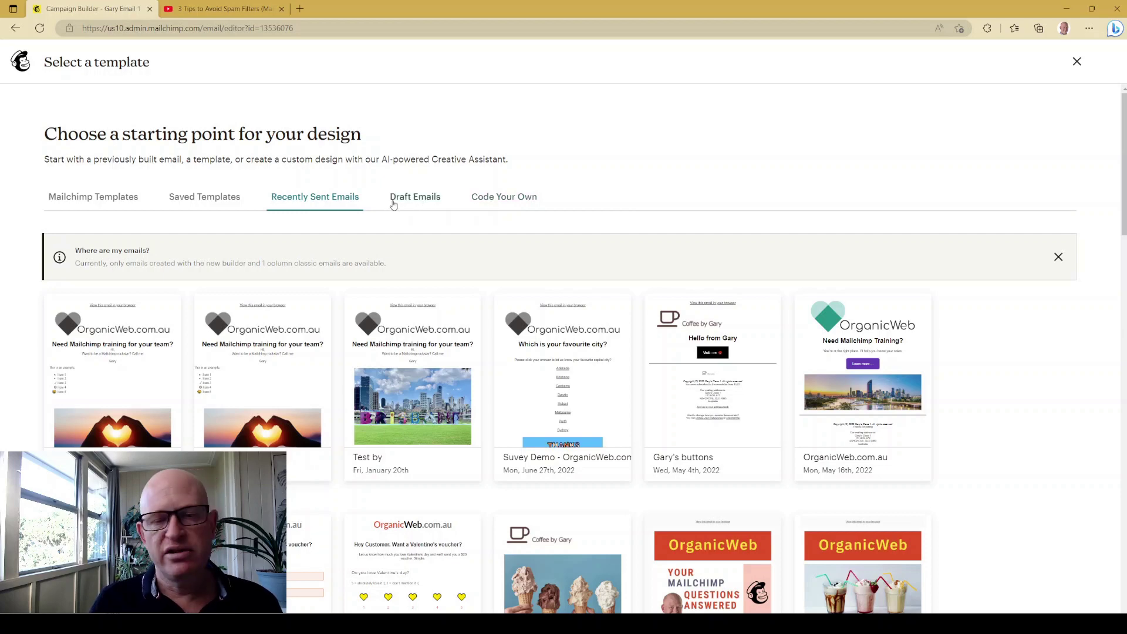
click(127, 204)
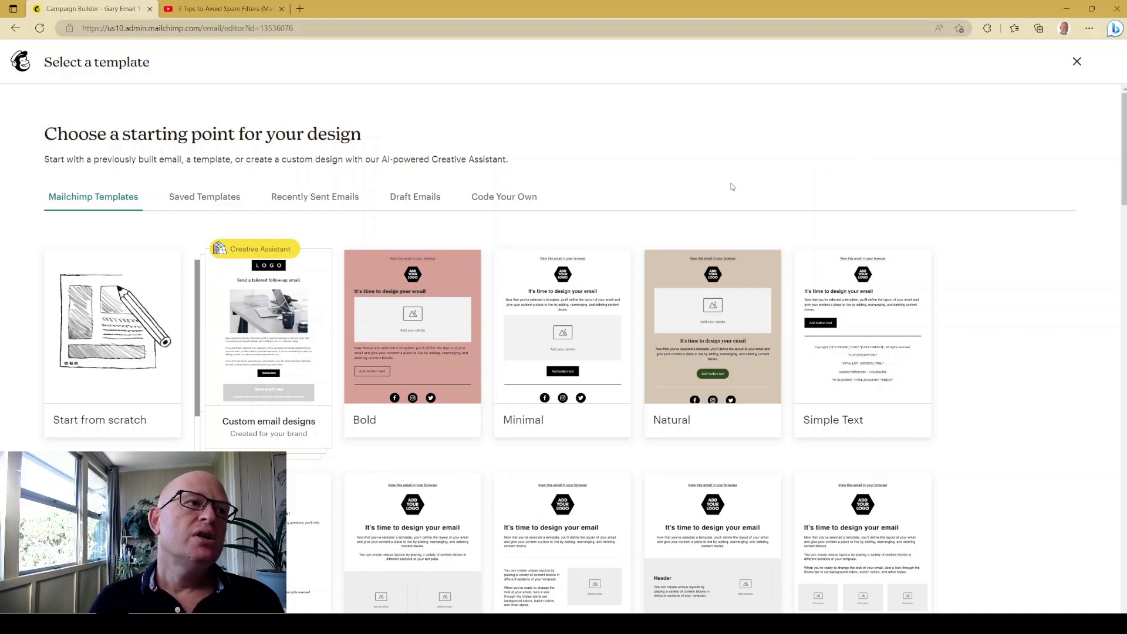
scroll(986, 221, down, 12)
scroll(986, 221, down, 7)
scroll(986, 222, down, 5)
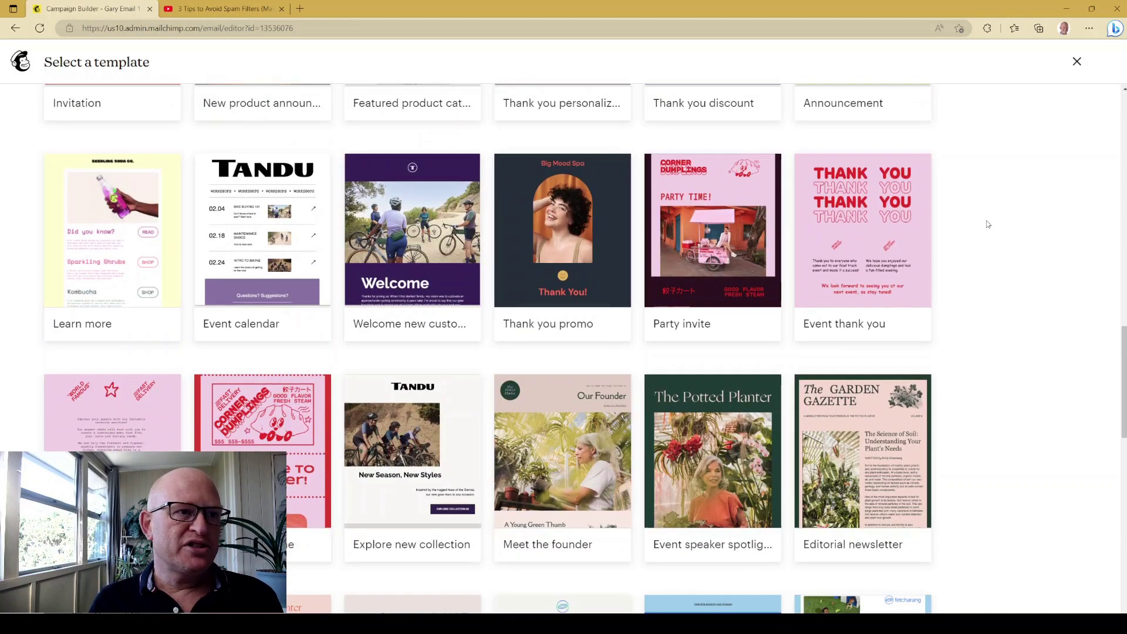
scroll(988, 223, up, 15)
scroll(988, 222, up, 6)
scroll(988, 221, up, 3)
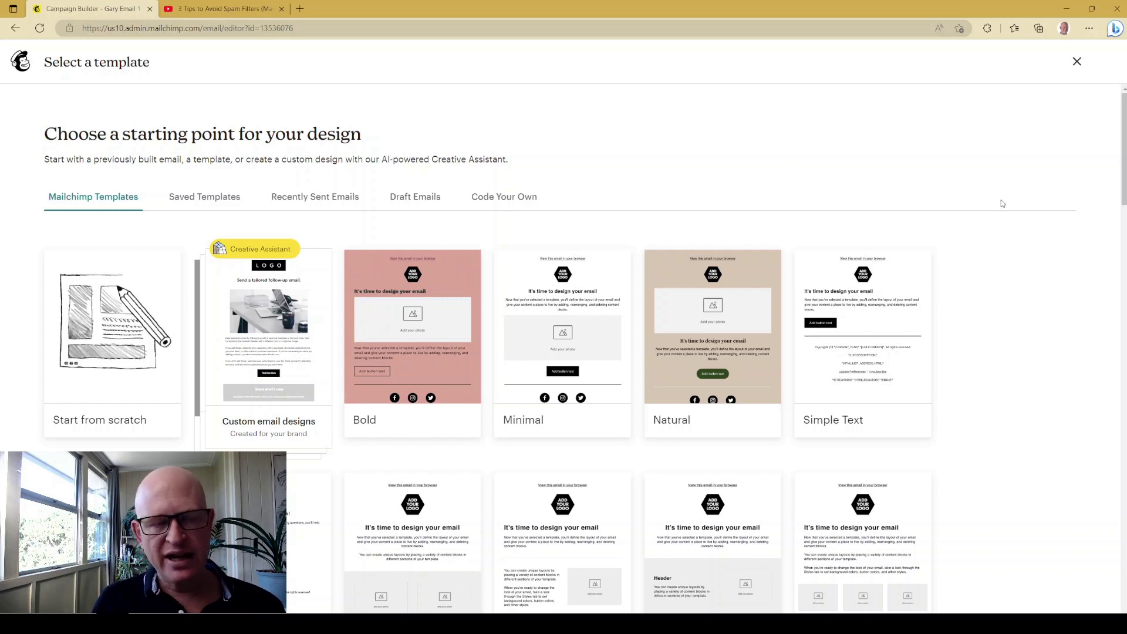
click(564, 329)
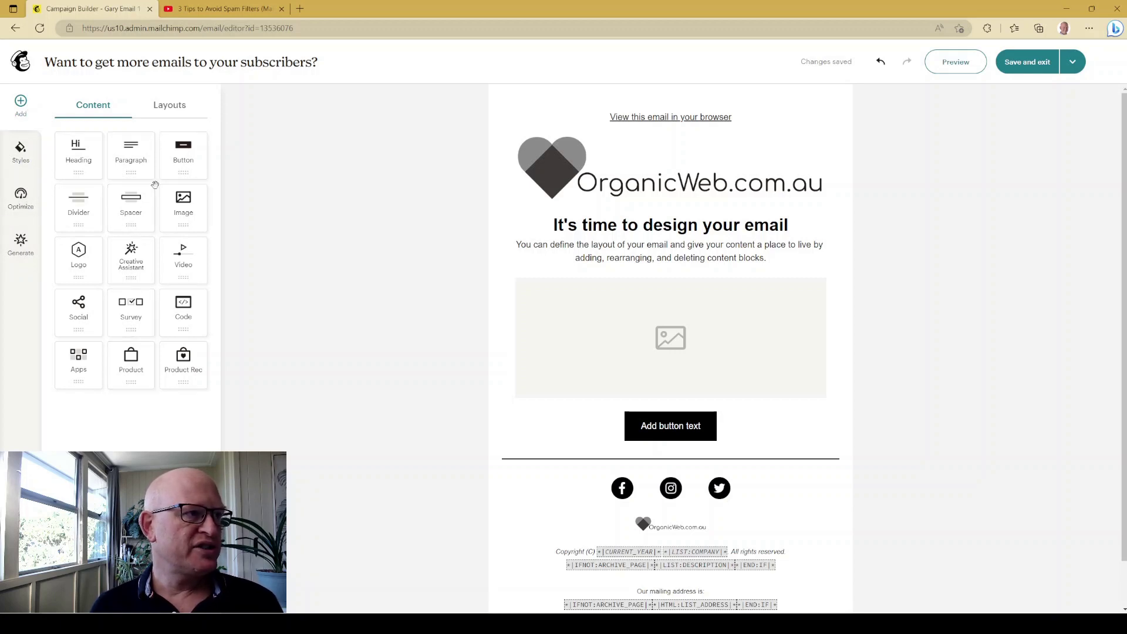
Step: Glance at the column layouts, then return to the content blocks palette
click(179, 111)
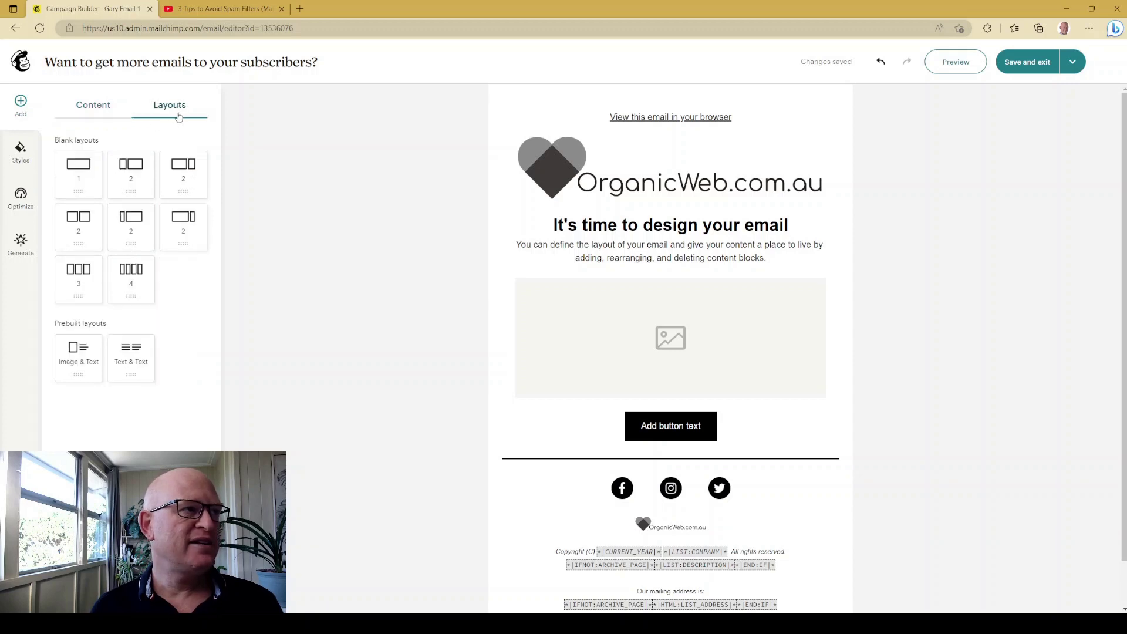
click(96, 115)
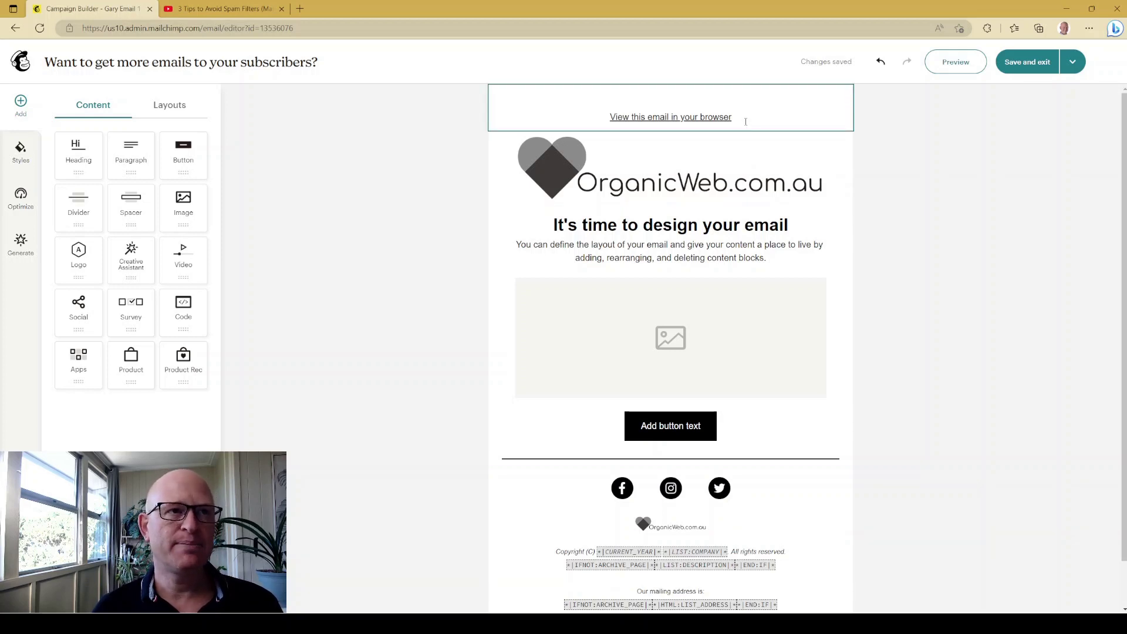
Step: Experiment on the header block: blue background, HTML code view and replaced link text
click(756, 117)
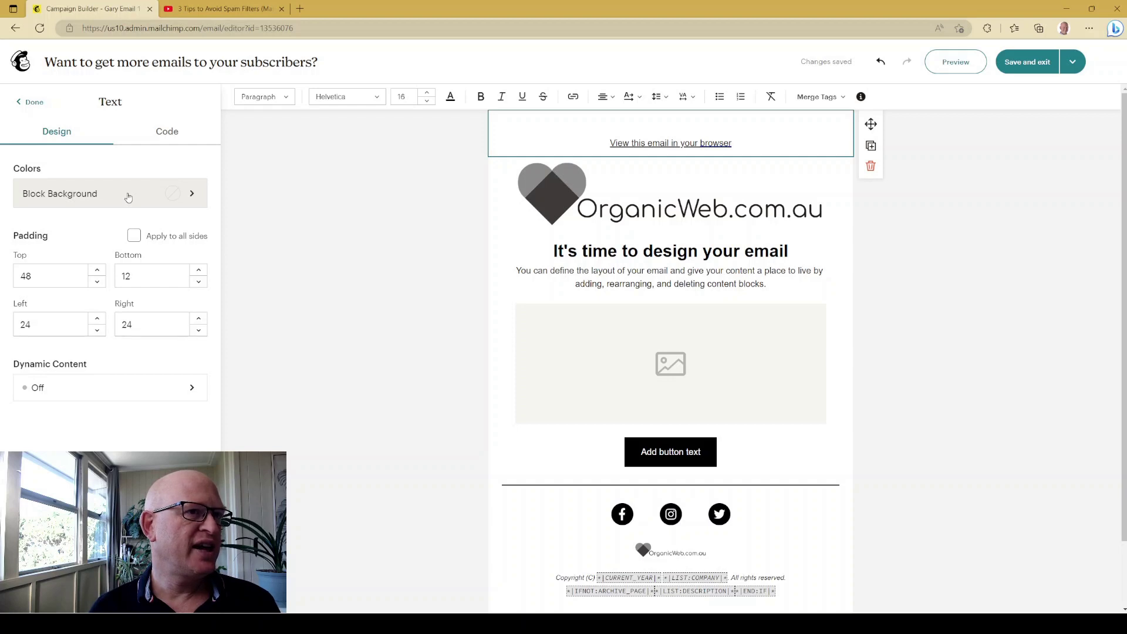
click(128, 196)
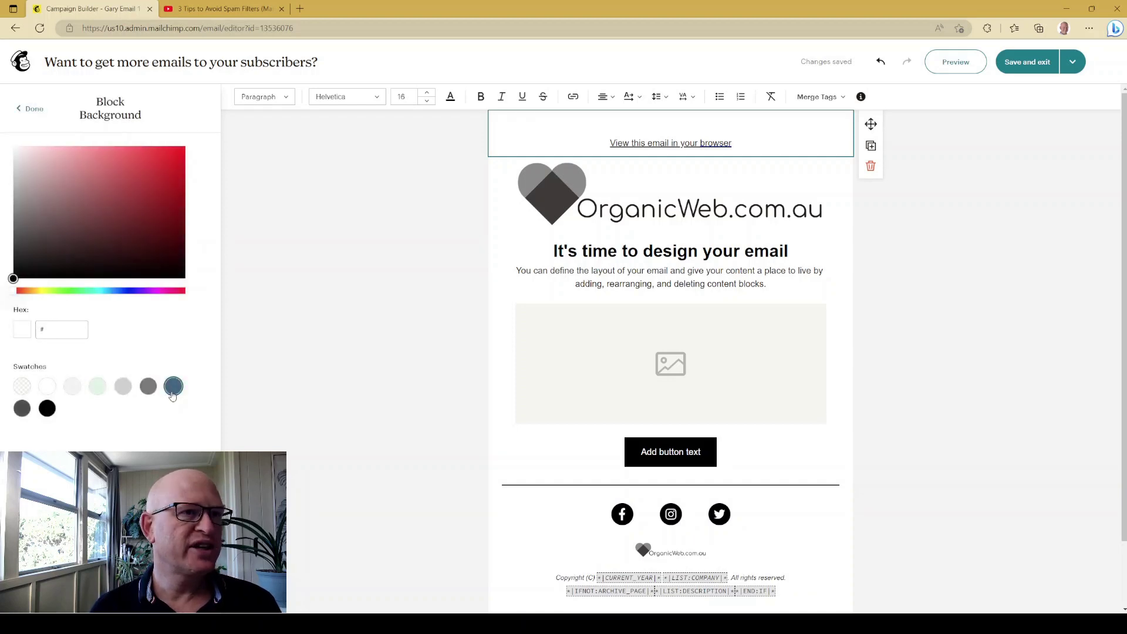
click(173, 386)
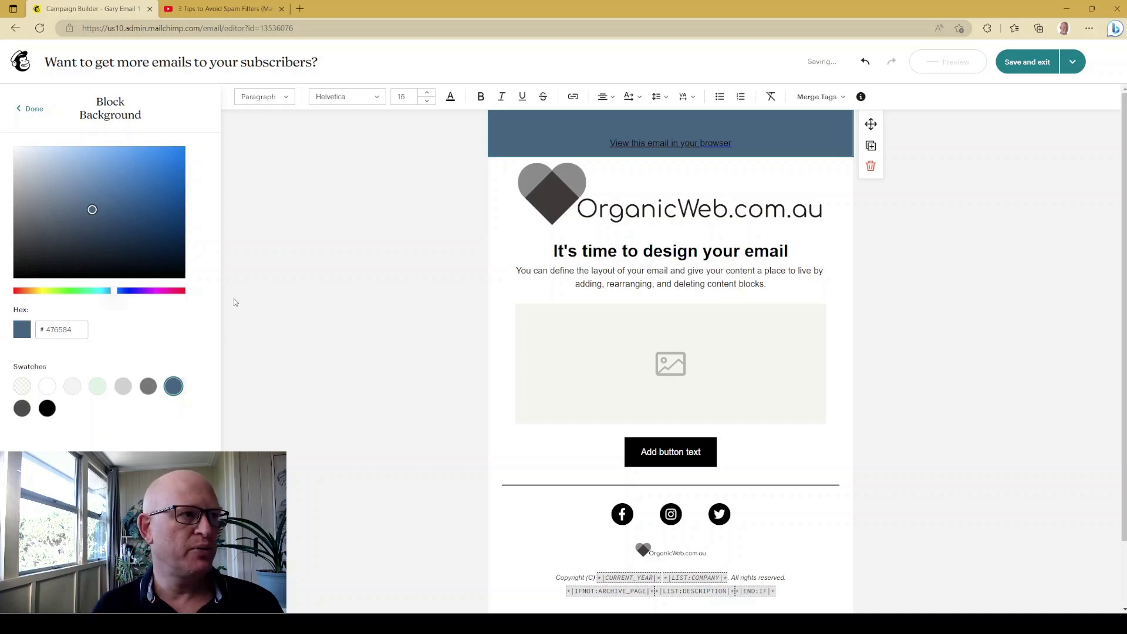
click(34, 109)
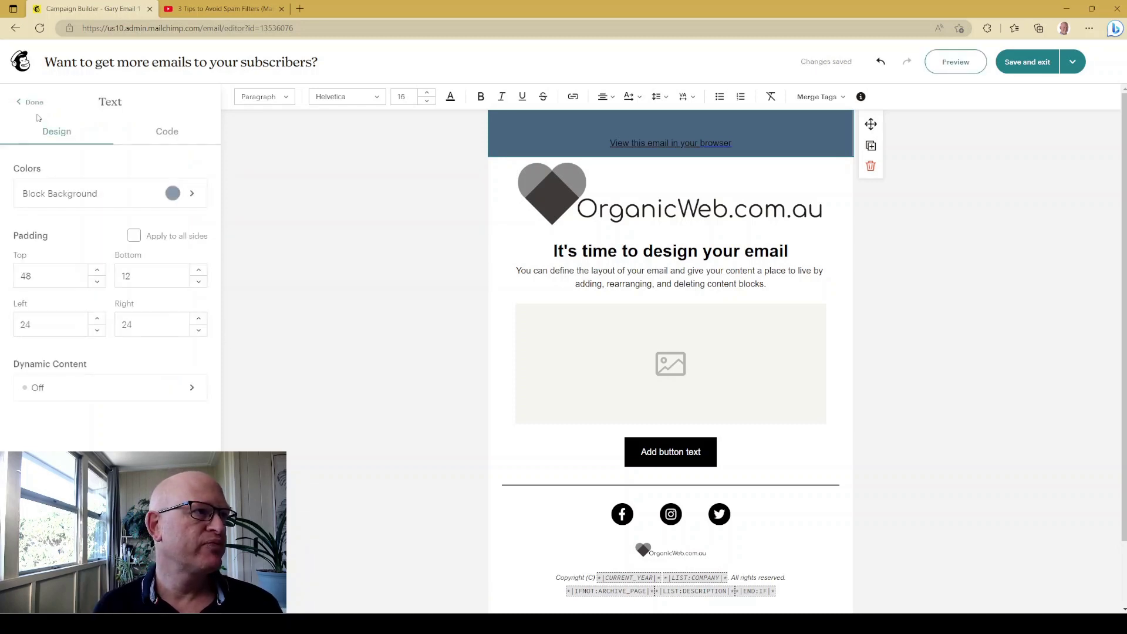
click(170, 134)
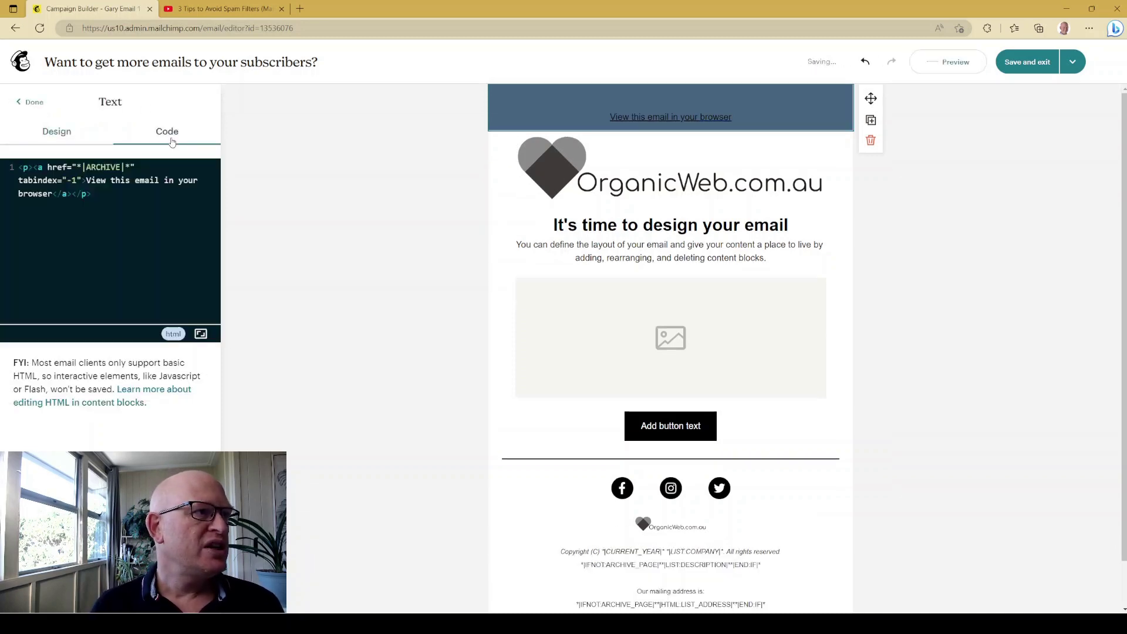
click(50, 138)
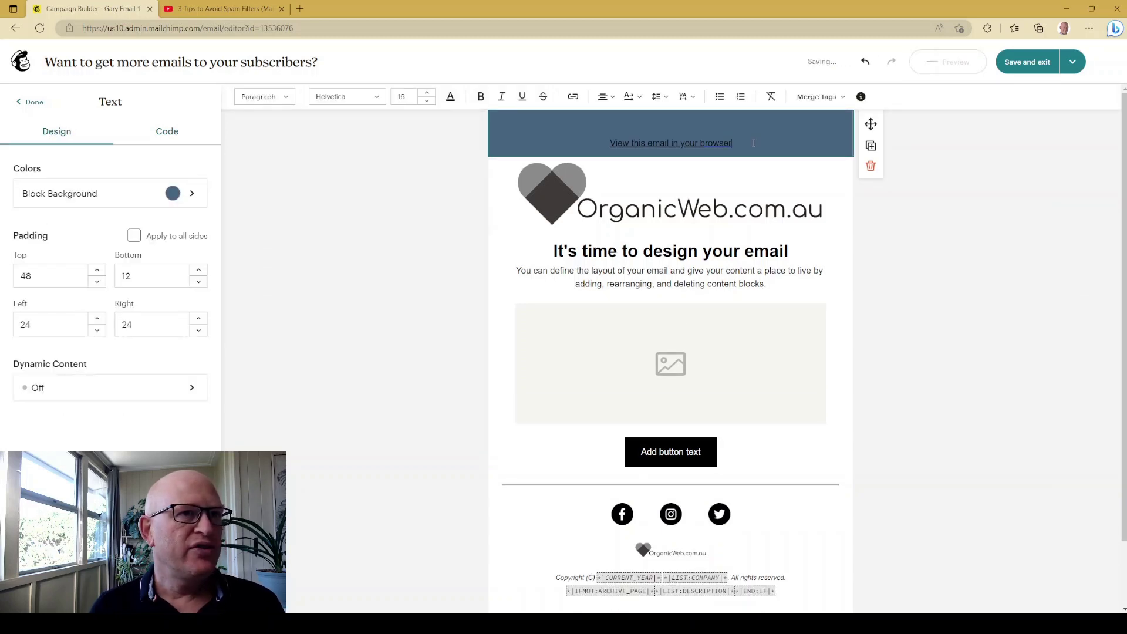
drag(755, 145, 574, 138)
text(gfhgf.jhfgjhgjhg)
click(330, 190)
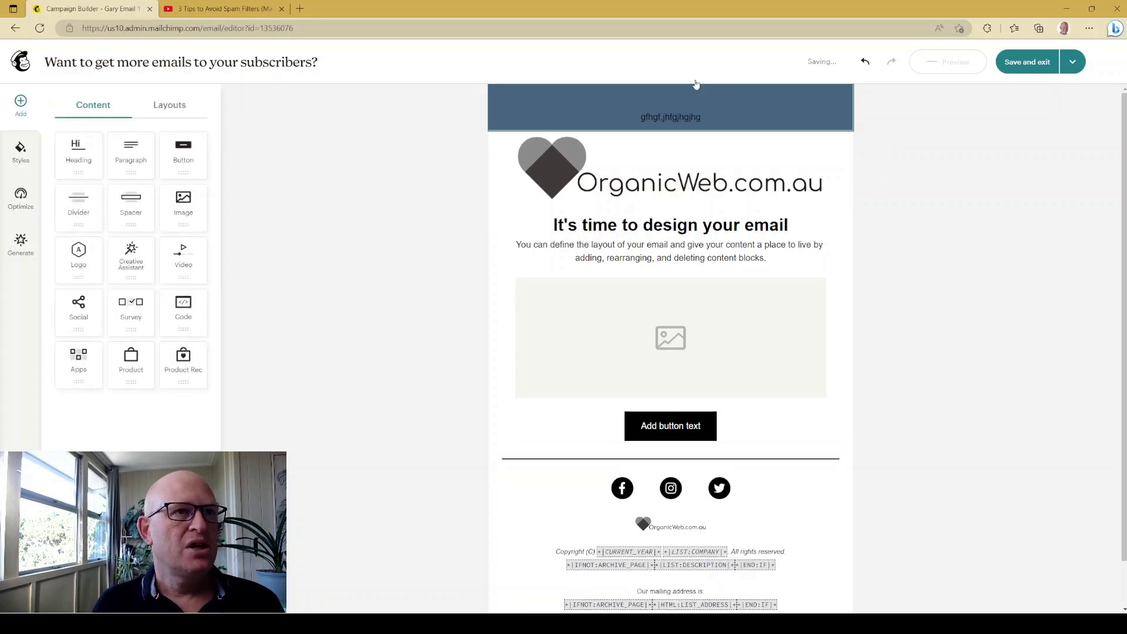
Step: Delete the 'View this email in your browser' header block
click(760, 111)
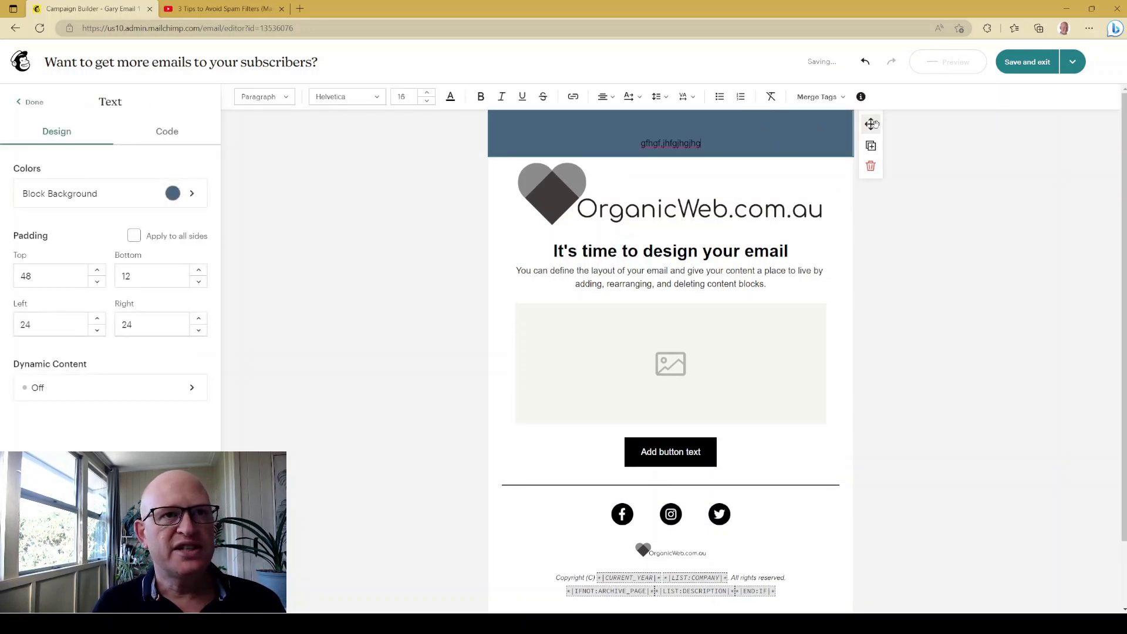
drag(871, 124, 855, 121)
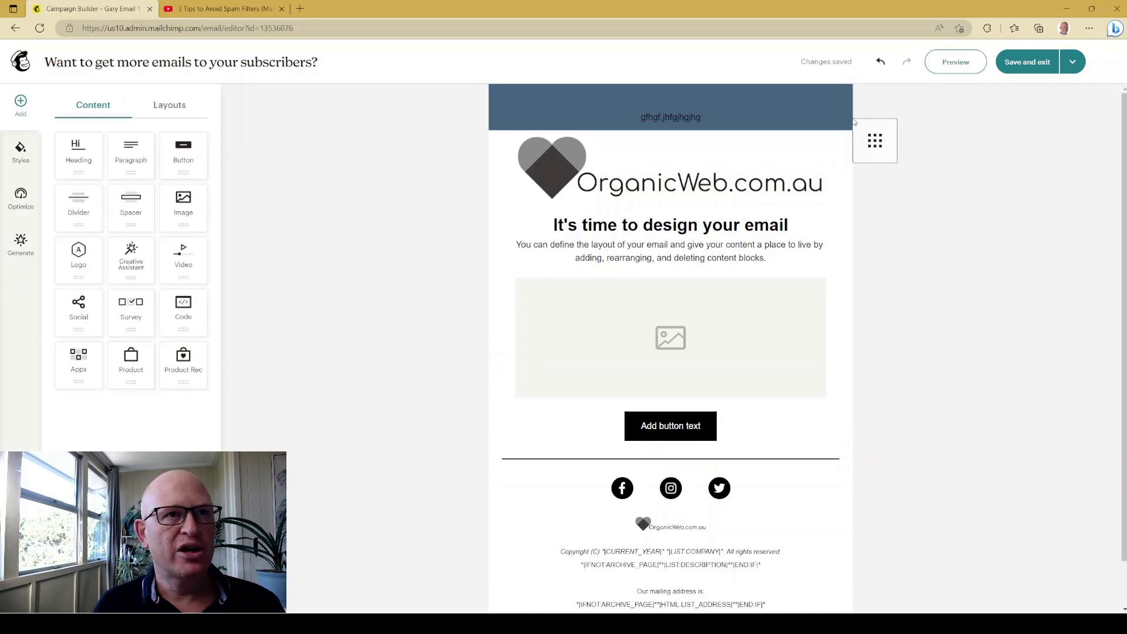
click(787, 113)
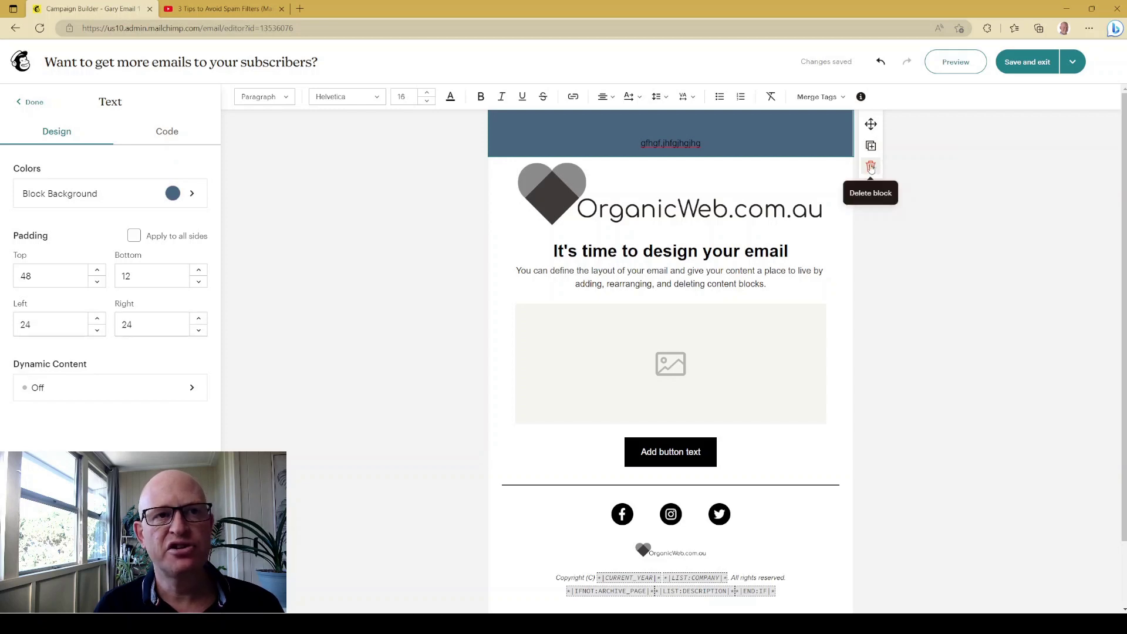
click(871, 167)
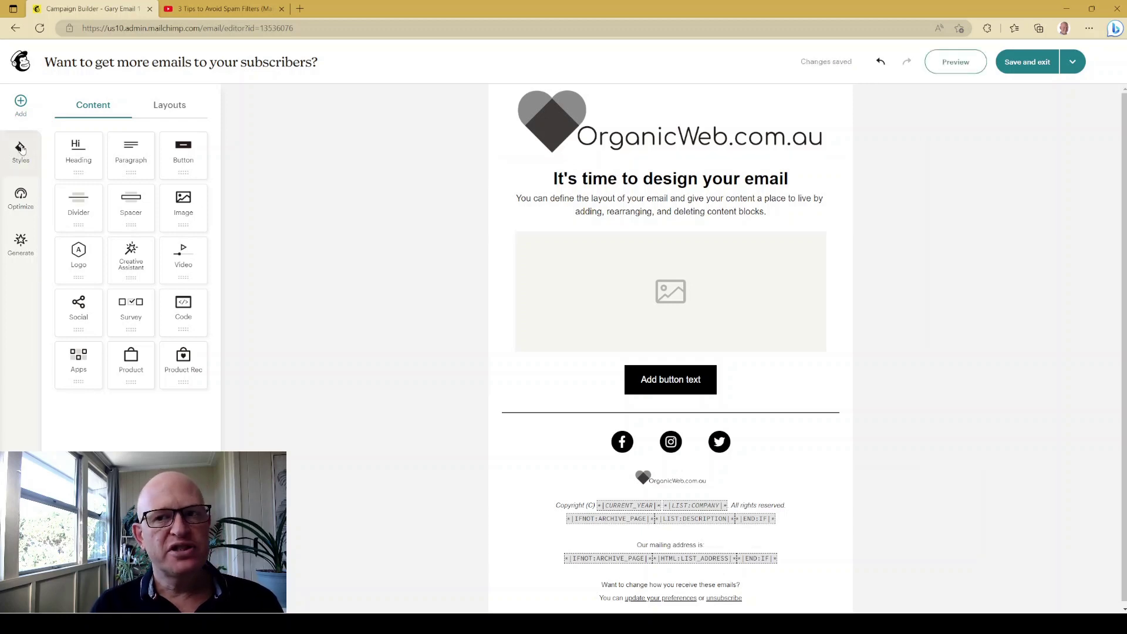
Step: Set the Styles > Email background colour to the pale green swatch (#E2F4E6)
click(21, 150)
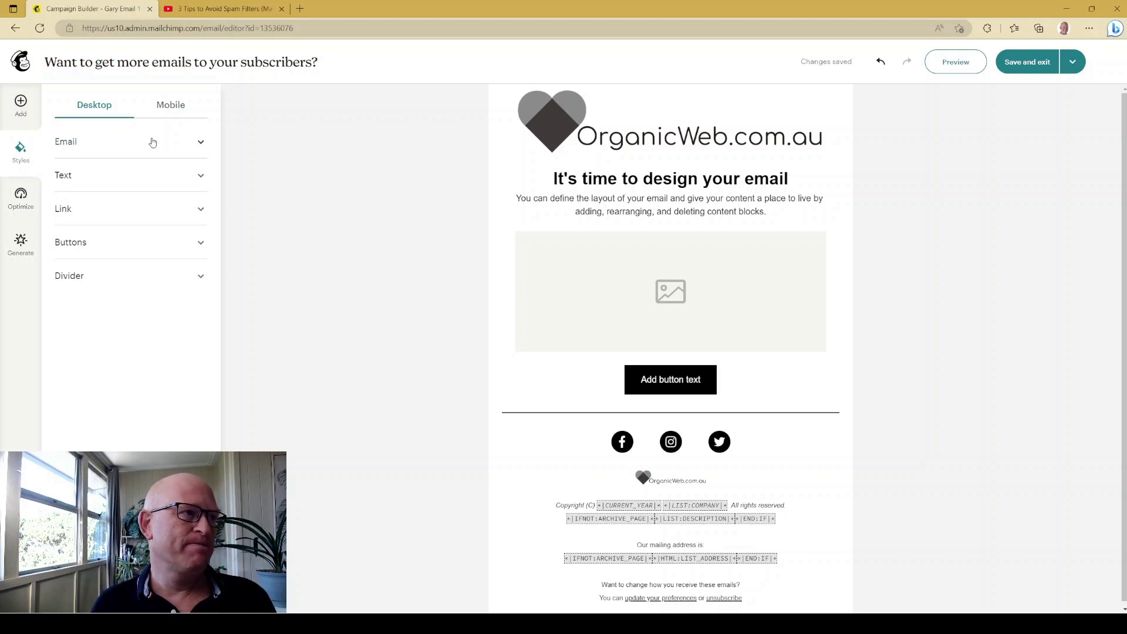
click(172, 147)
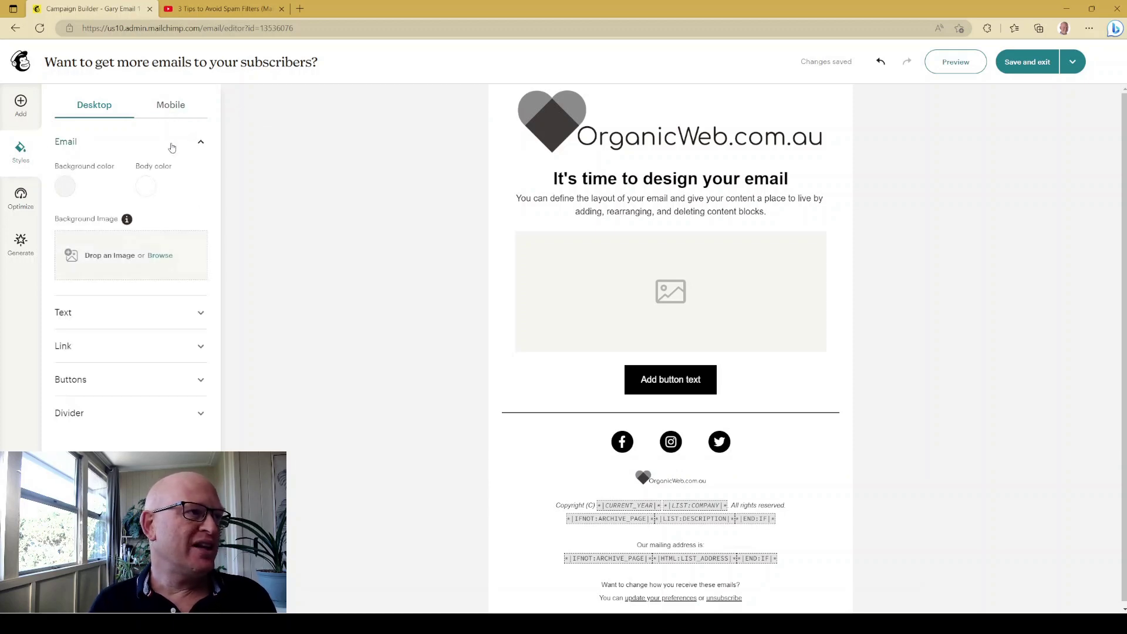
click(66, 187)
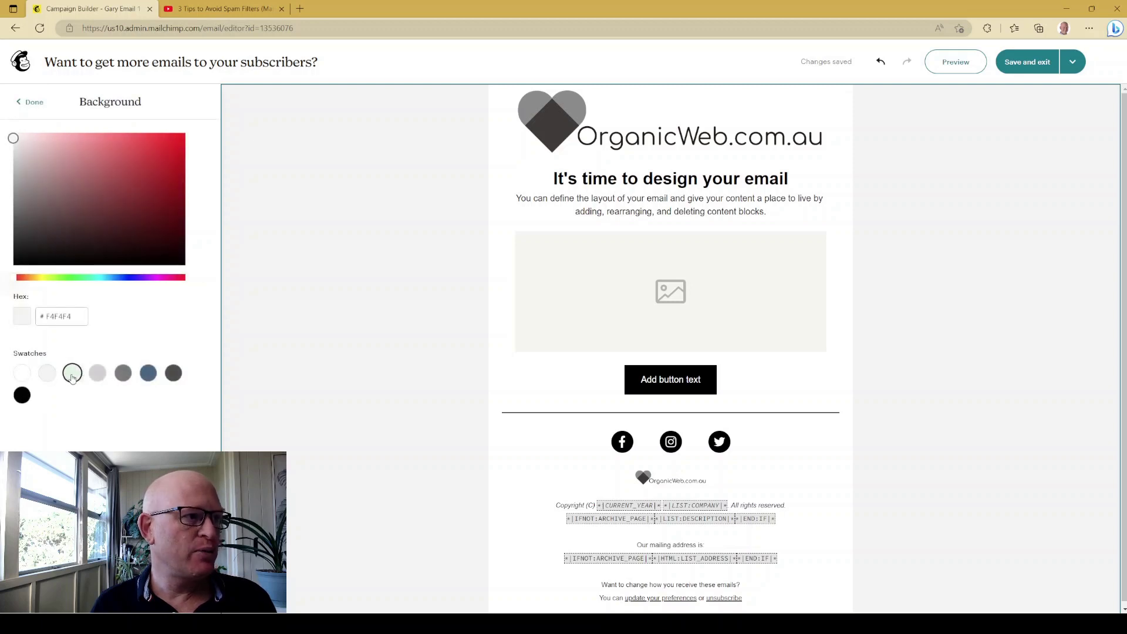
click(72, 373)
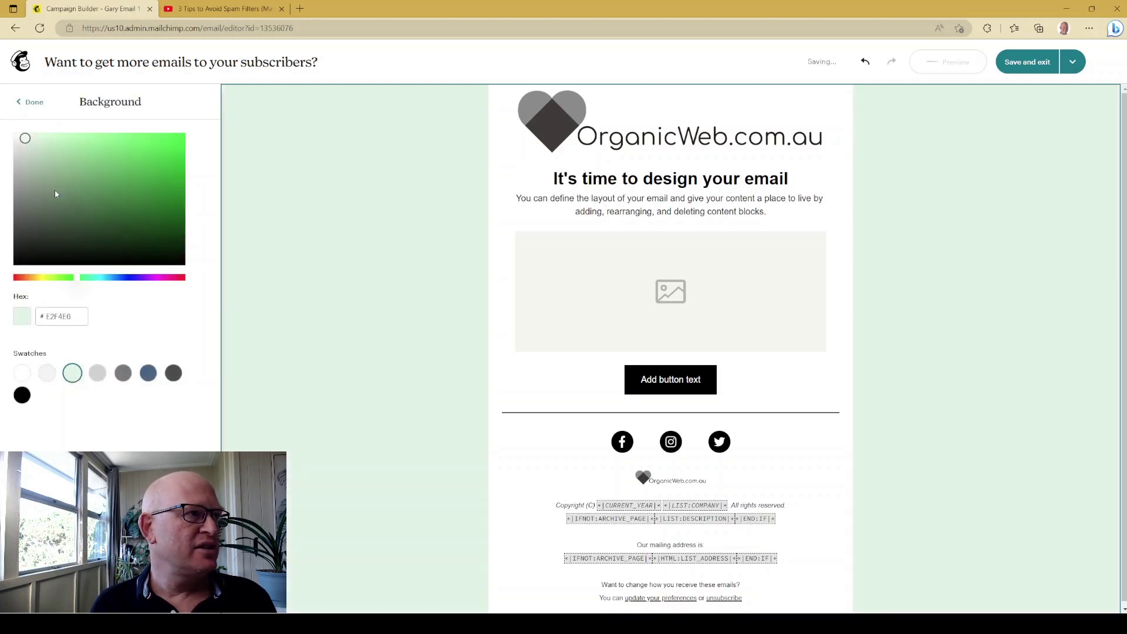
click(36, 103)
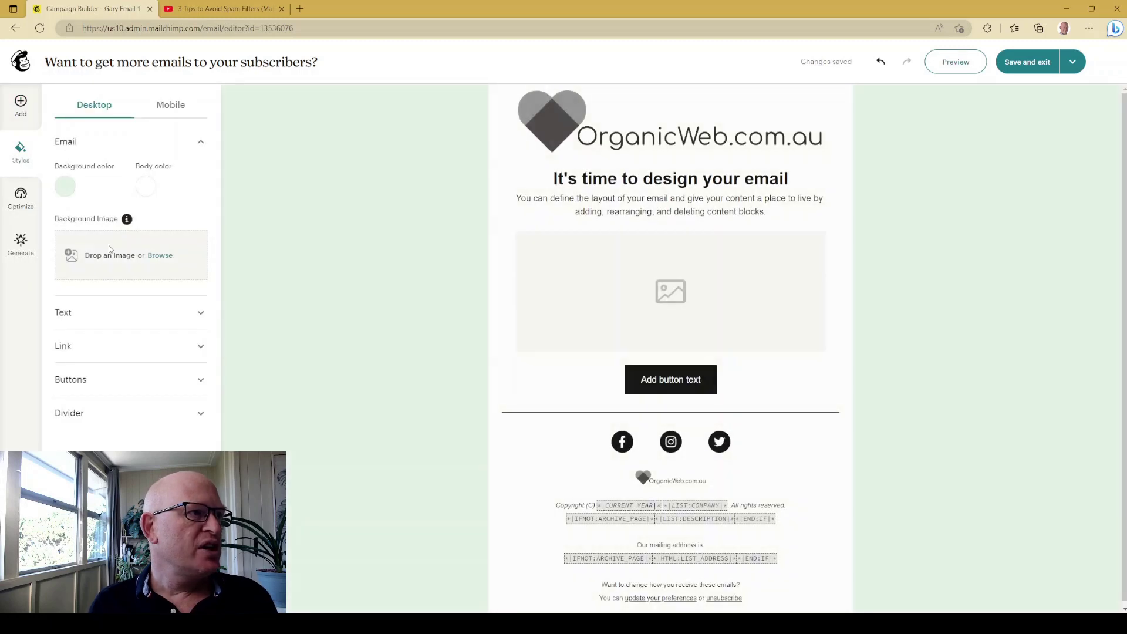
Step: In Text styles, set the paragraph (P) font to Roboto
click(152, 318)
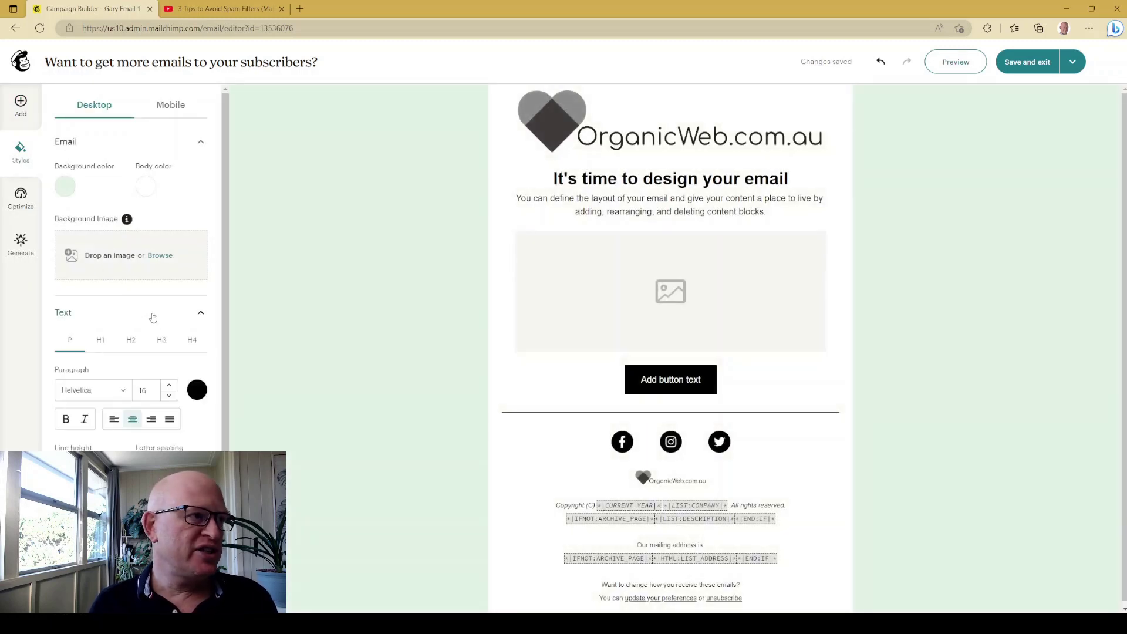
scroll(94, 305, down, 1)
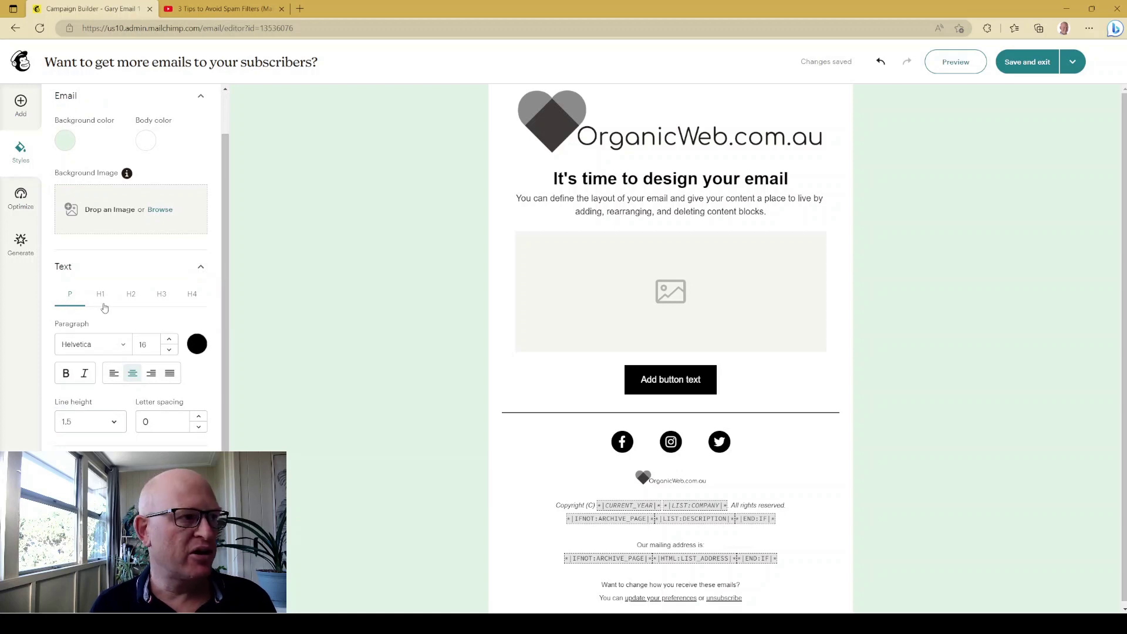
click(104, 302)
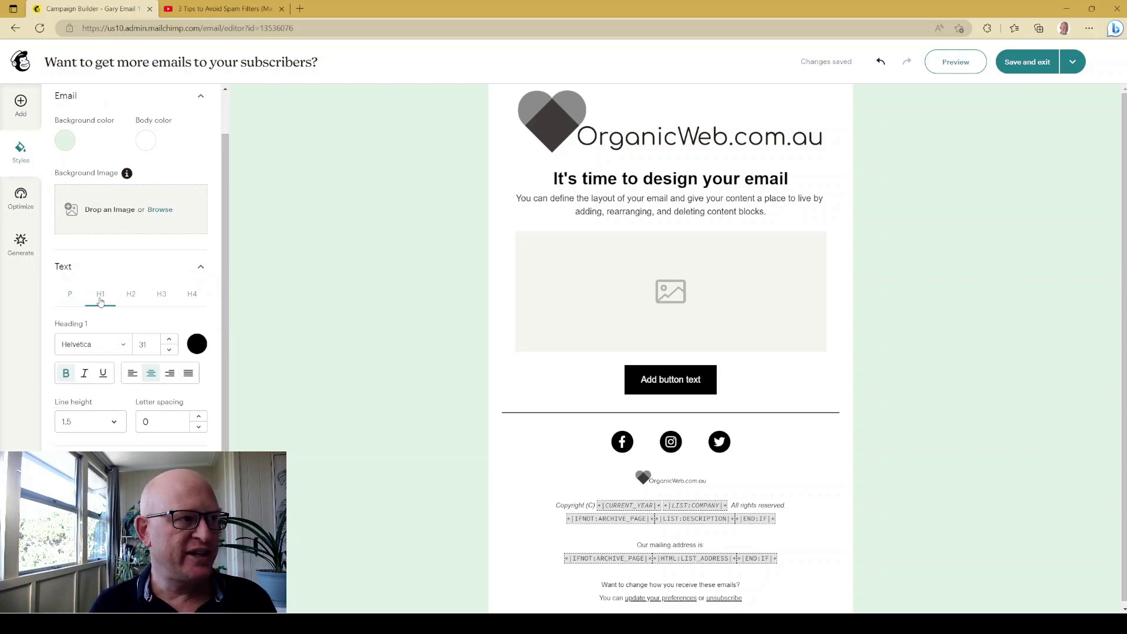
click(68, 298)
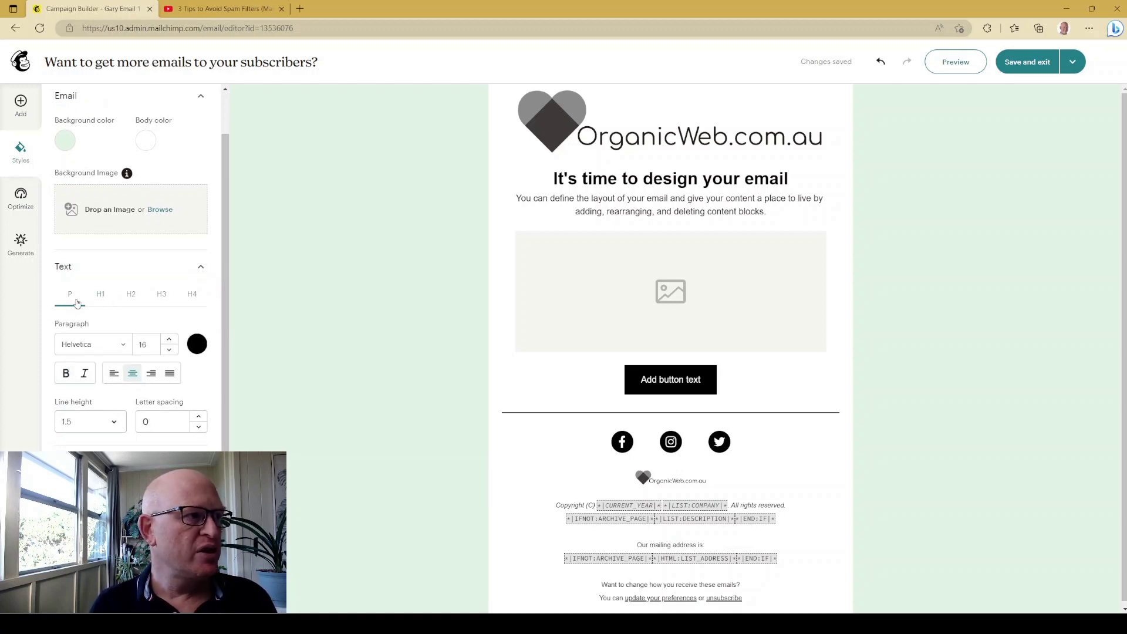
click(123, 348)
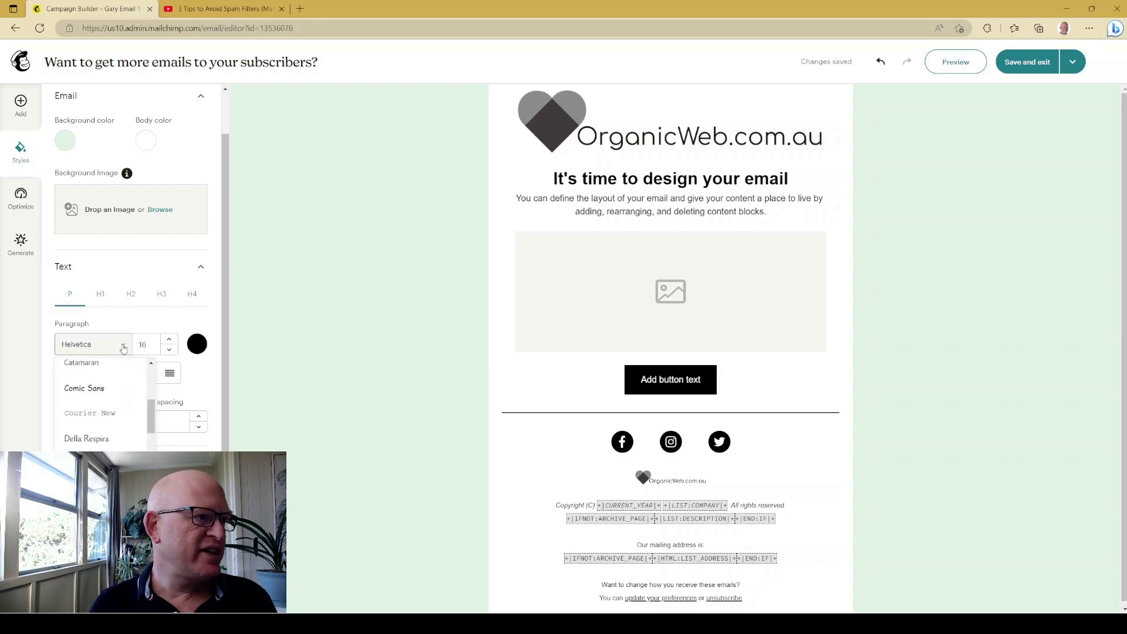
drag(152, 408, 150, 464)
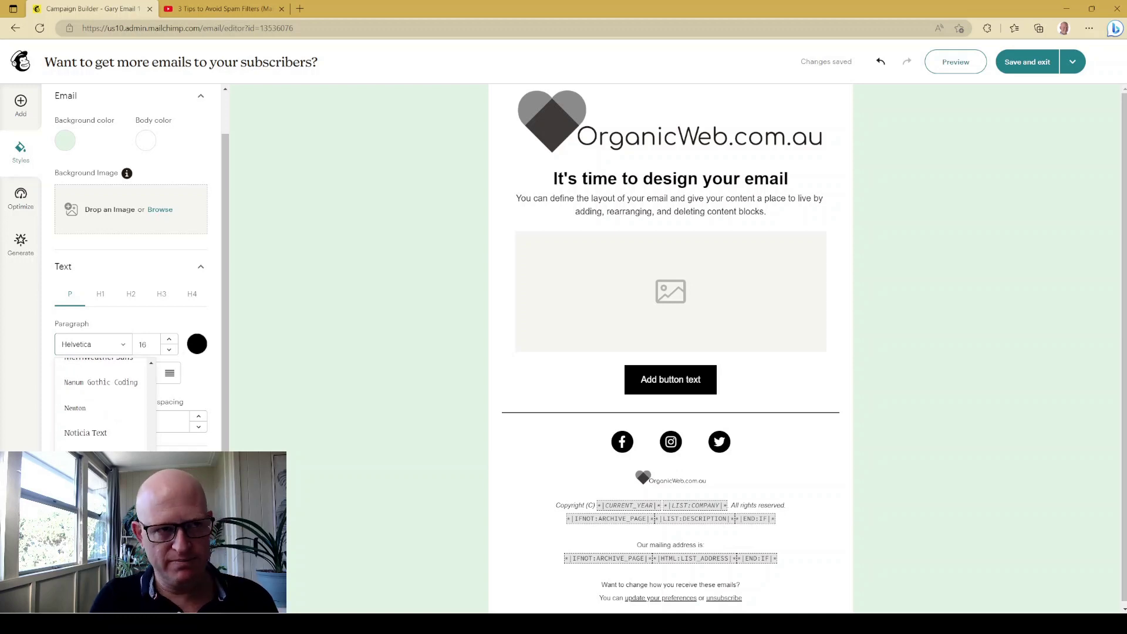
scroll(103, 405, down, 1)
scroll(102, 405, down, 1)
scroll(103, 405, down, 1)
scroll(103, 405, down, 1)
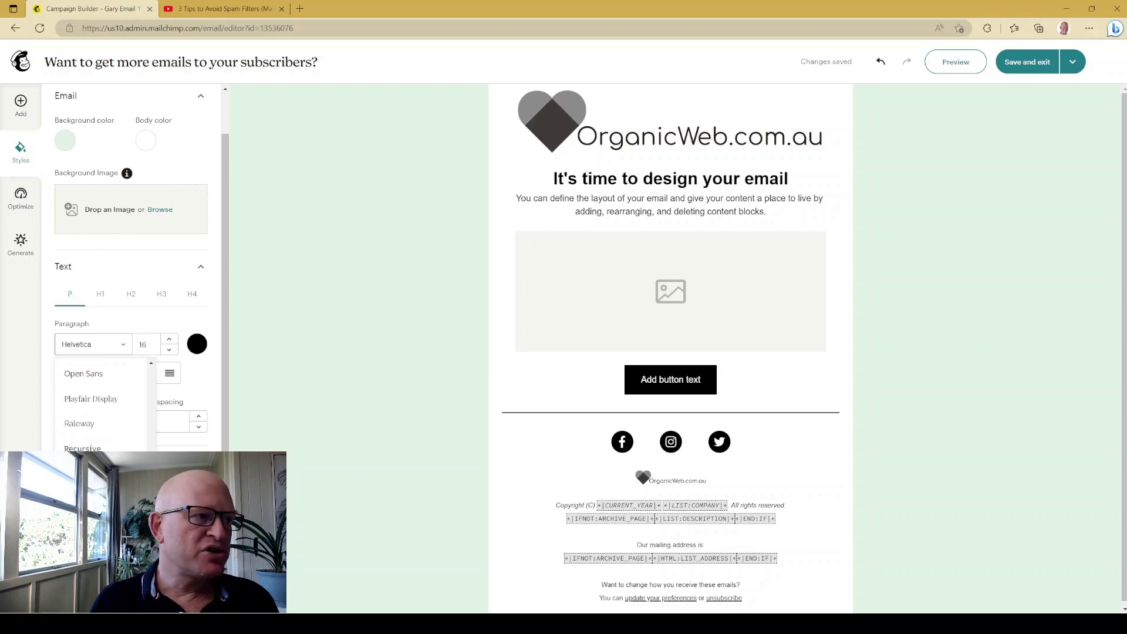
click(82, 473)
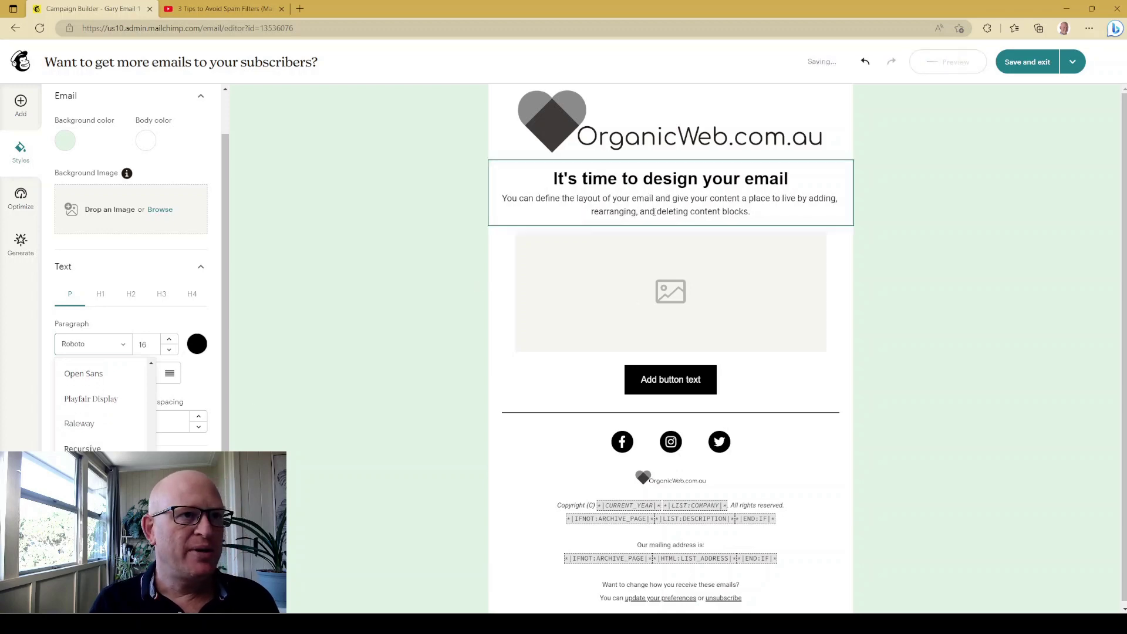
click(198, 311)
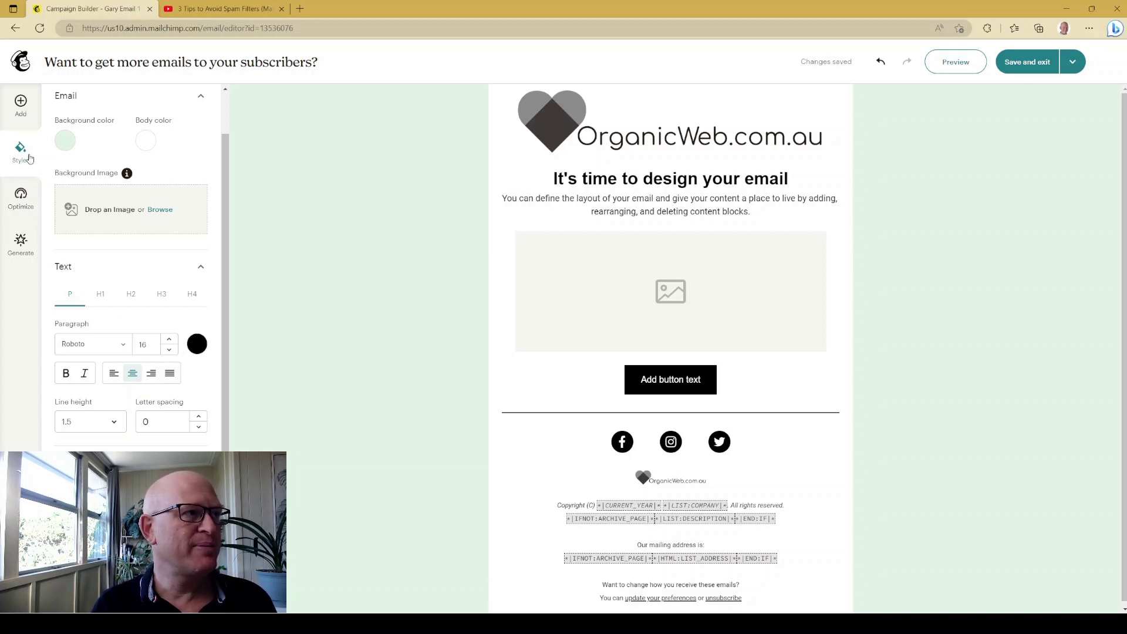
Step: Preview the email's mobile layout, then return to the desktop view
scroll(223, 130, up, 1)
click(170, 106)
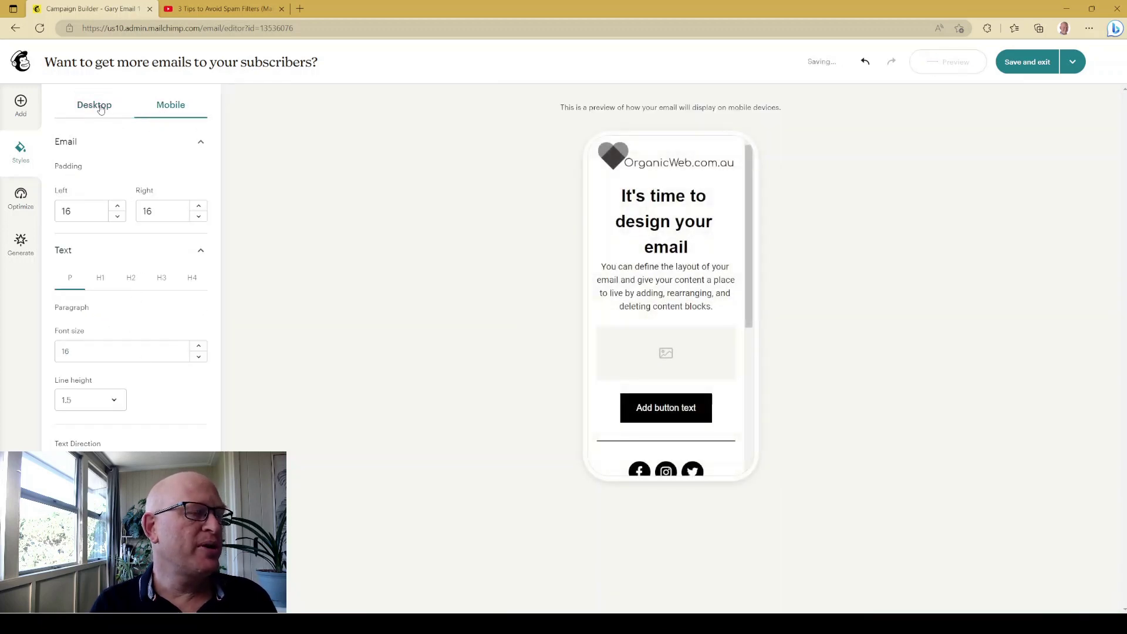
click(101, 110)
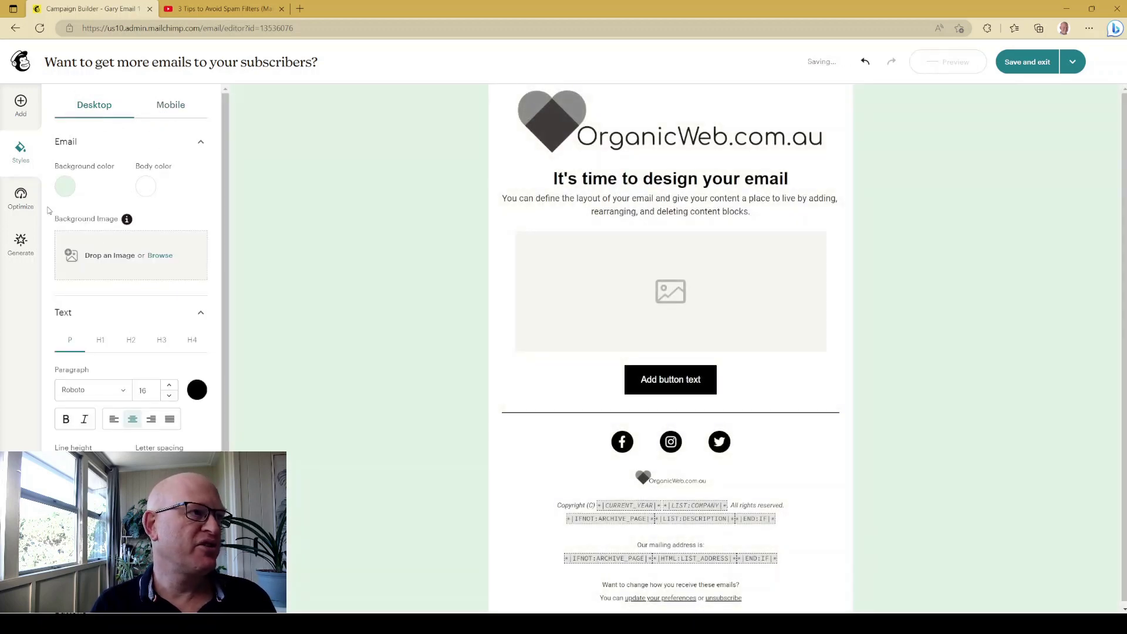
Step: Check the click-rate tips (zero errors) and generate three AI-suggested headings for the email
click(22, 199)
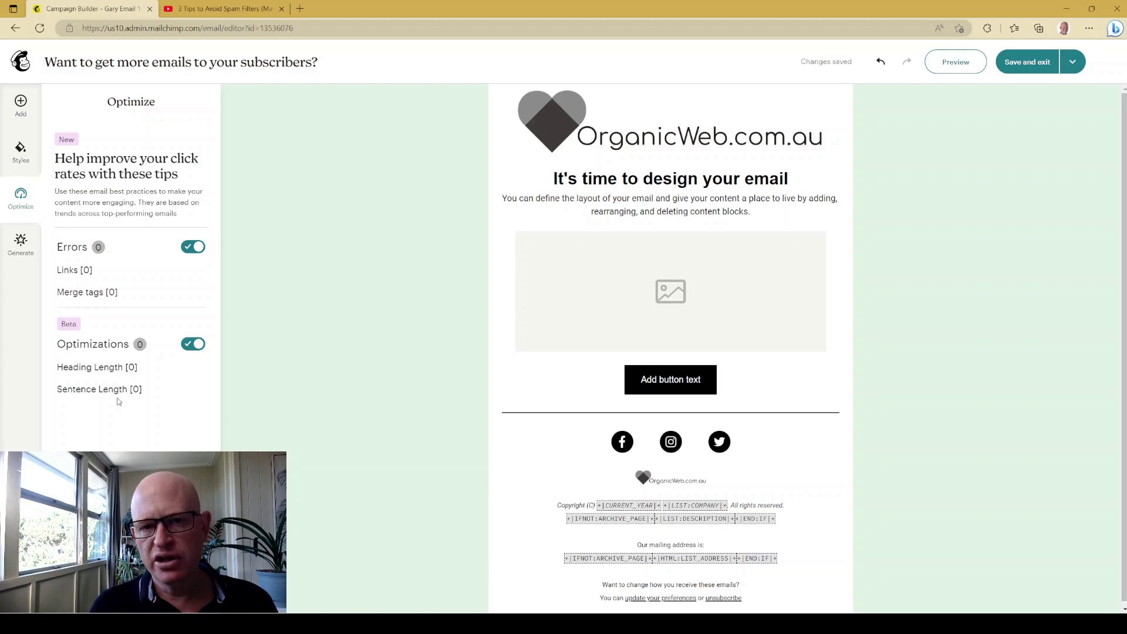
click(22, 252)
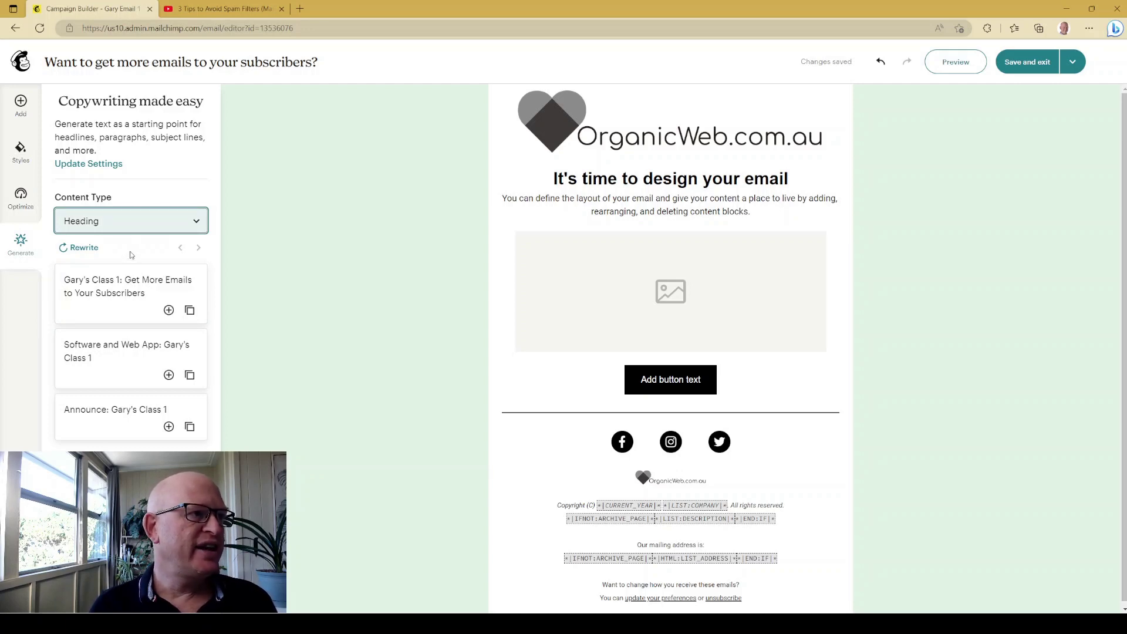
click(280, 222)
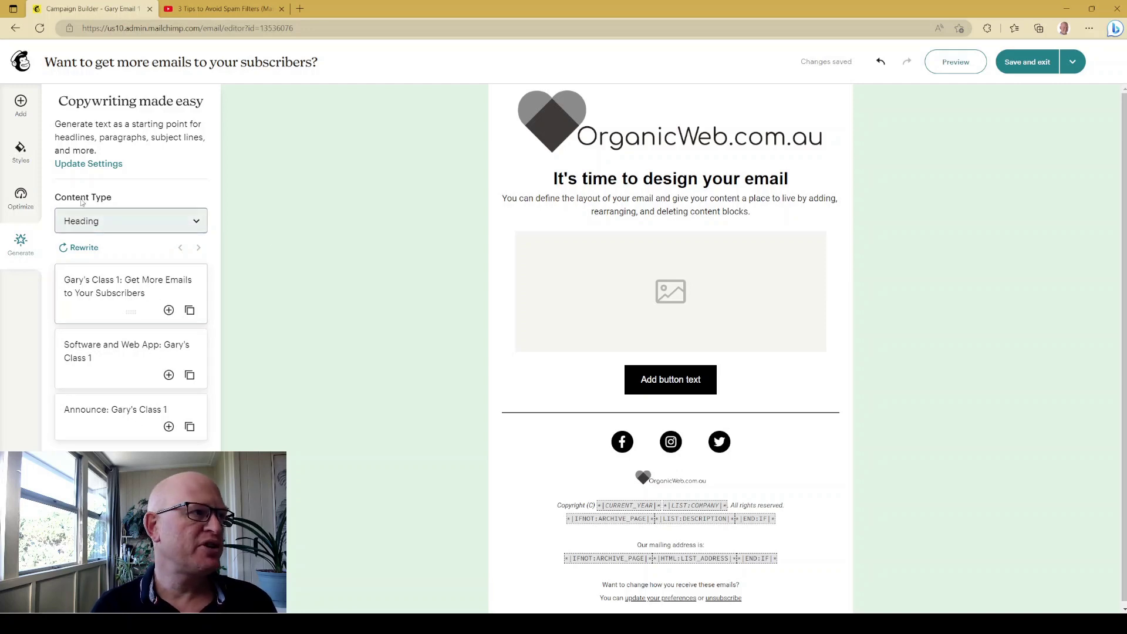
Step: Change the heading to 'Want to avoid spam filters?' and paste the spam-filter intro paragraph
click(24, 108)
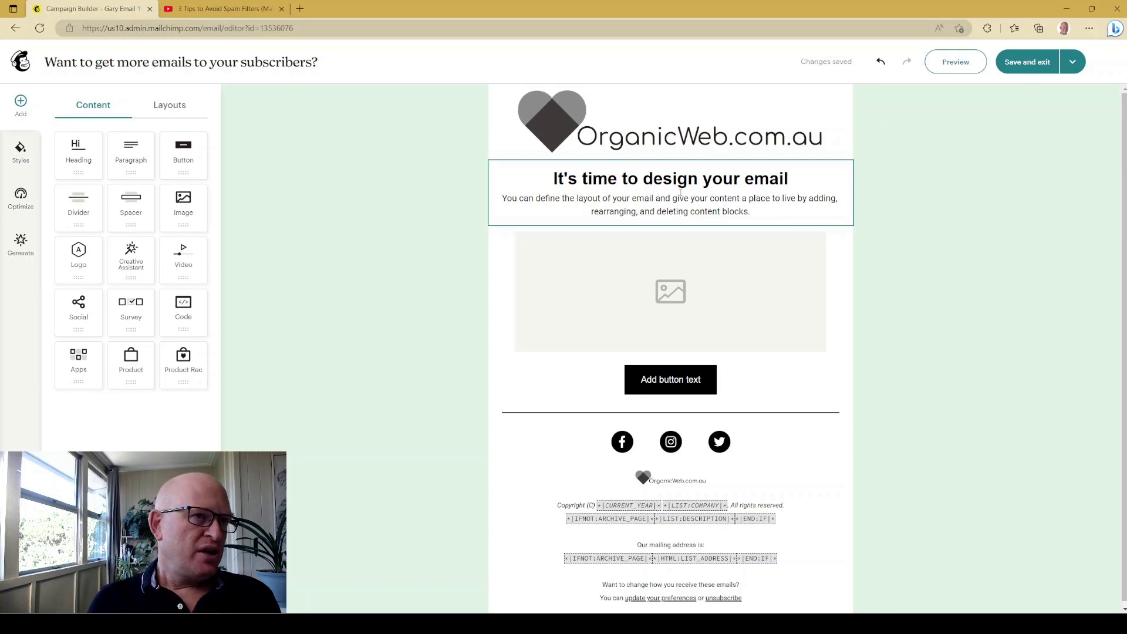
click(789, 179)
drag(789, 179, 518, 173)
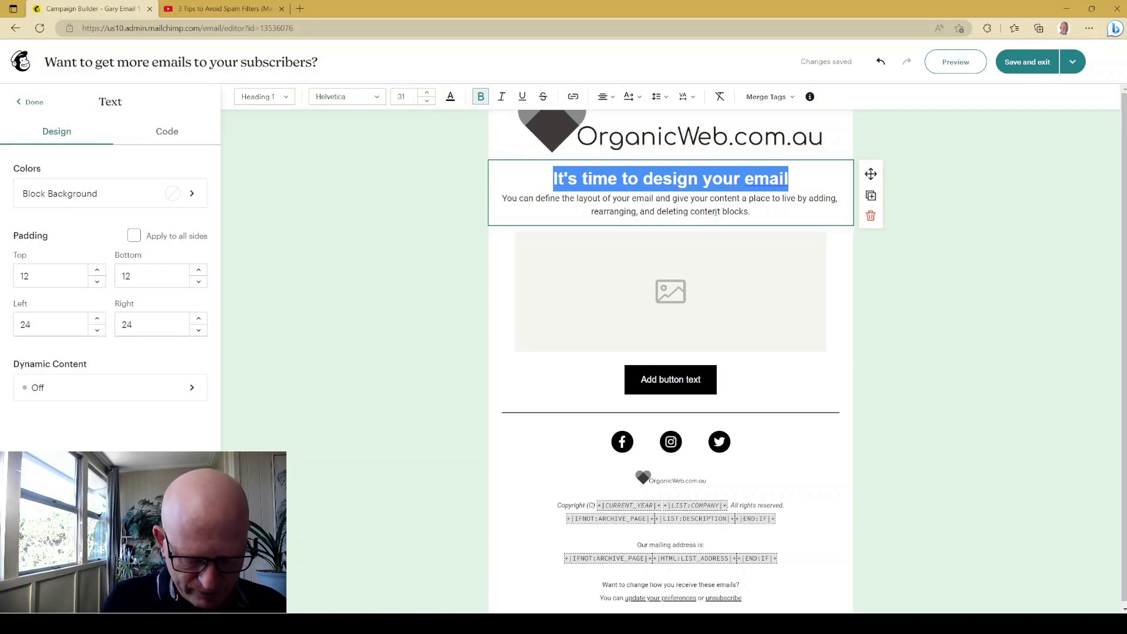
text(Want to avoid spam filters?)
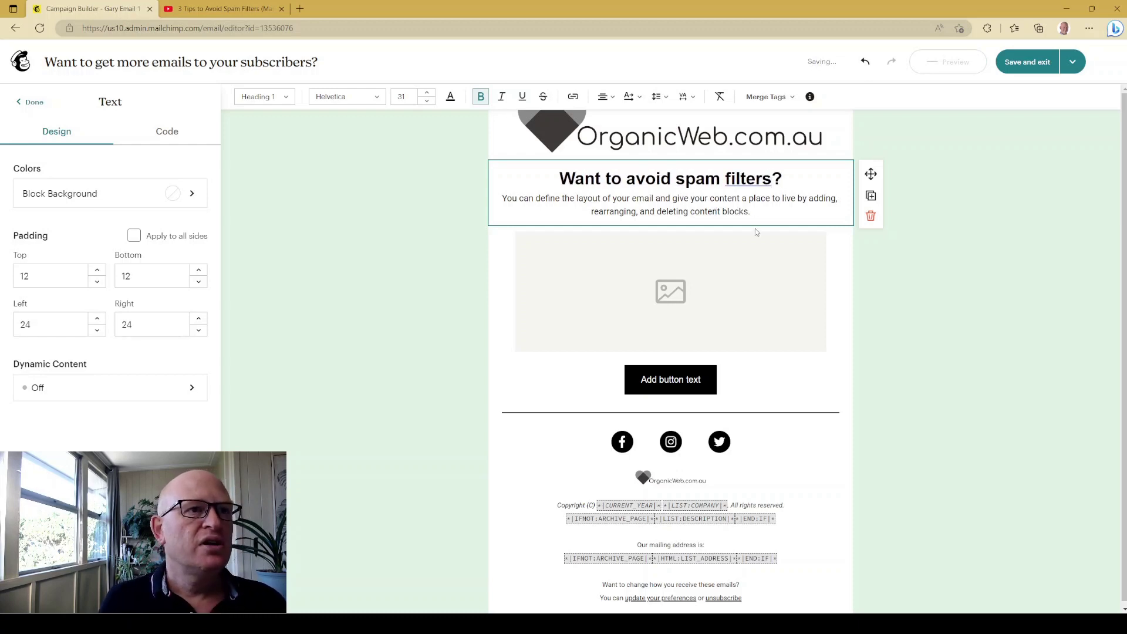
drag(753, 212, 478, 199)
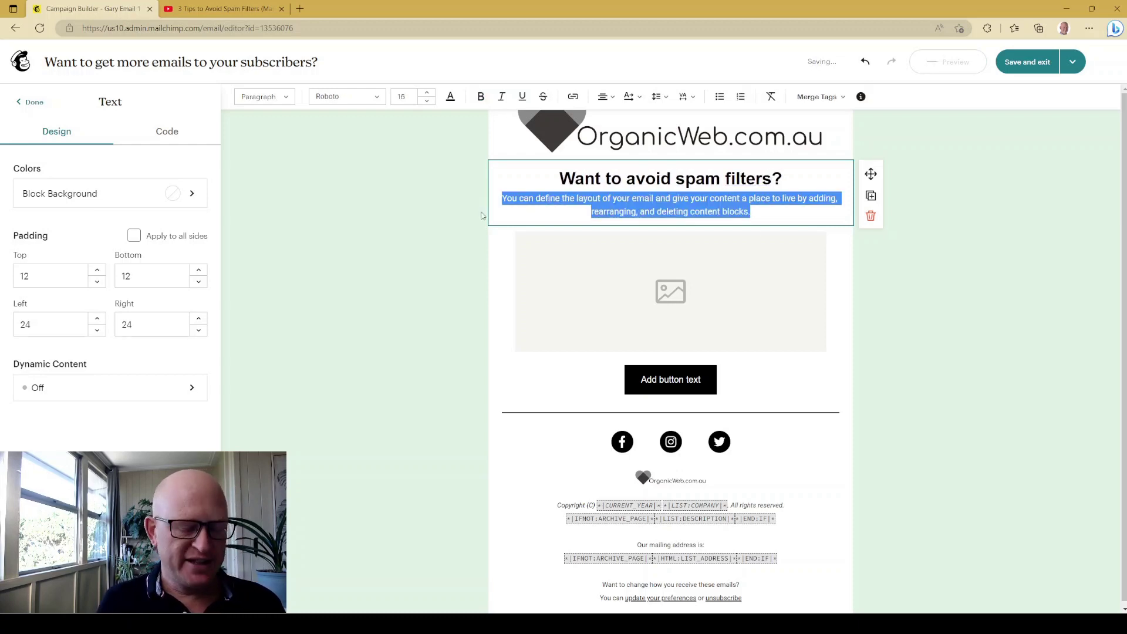
key(ctrl+v)
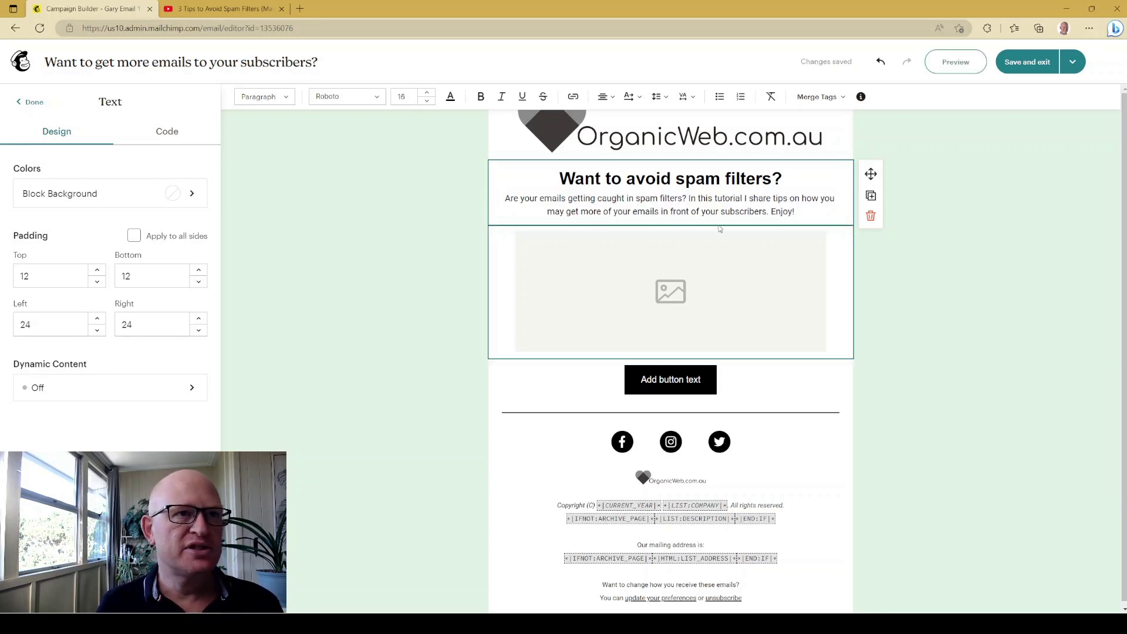
click(940, 244)
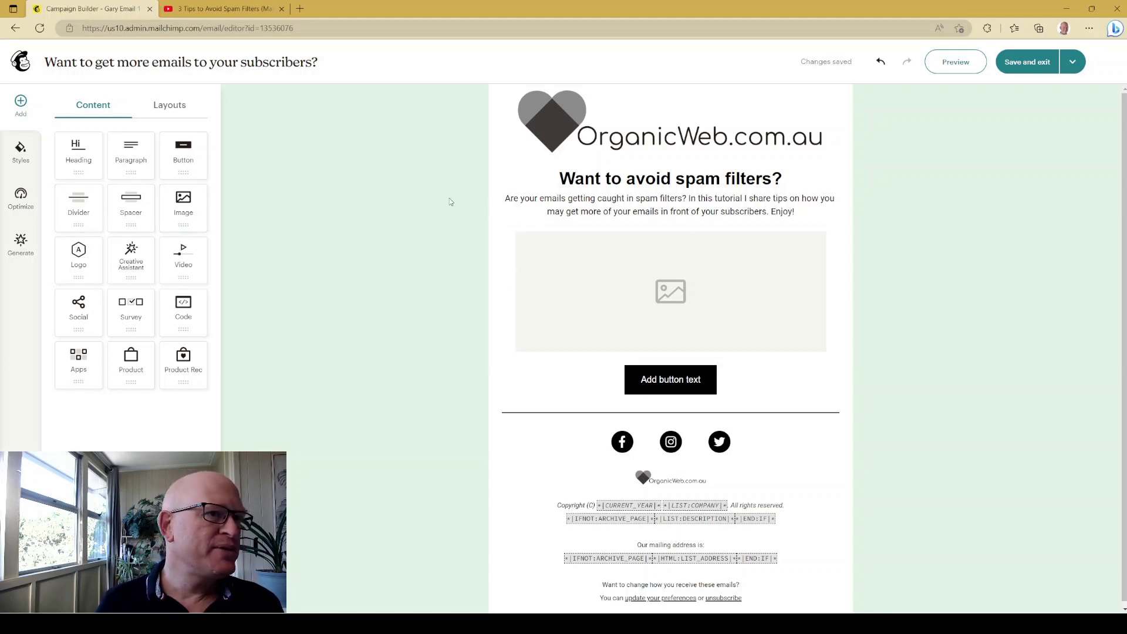
Step: Fill the empty image block with the Brisbane sign photo from the image library
click(669, 261)
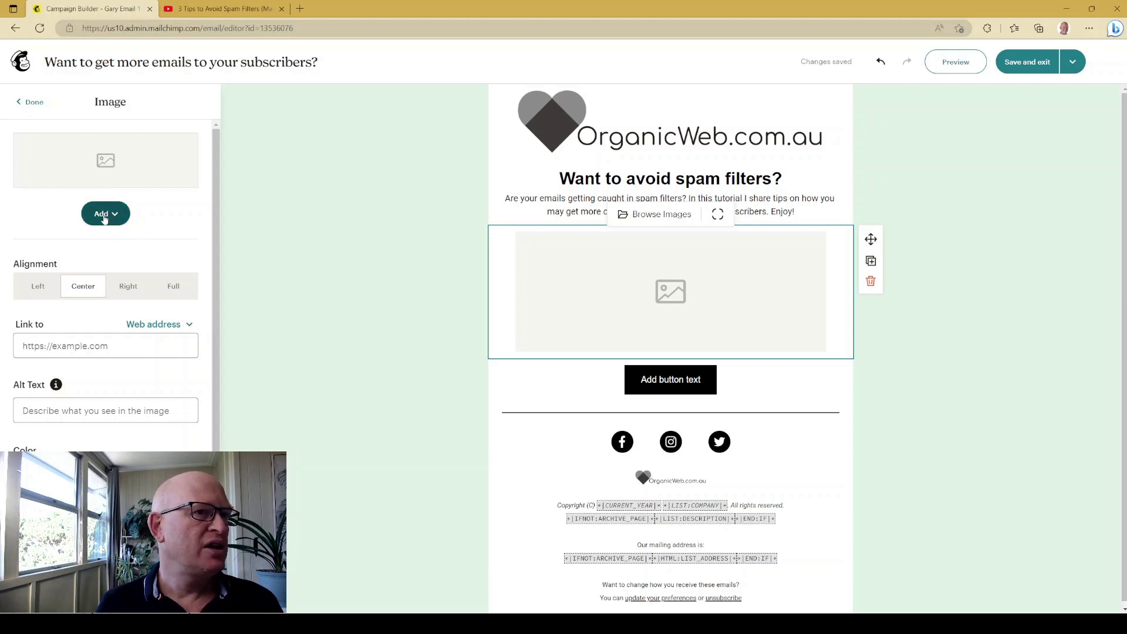
click(103, 215)
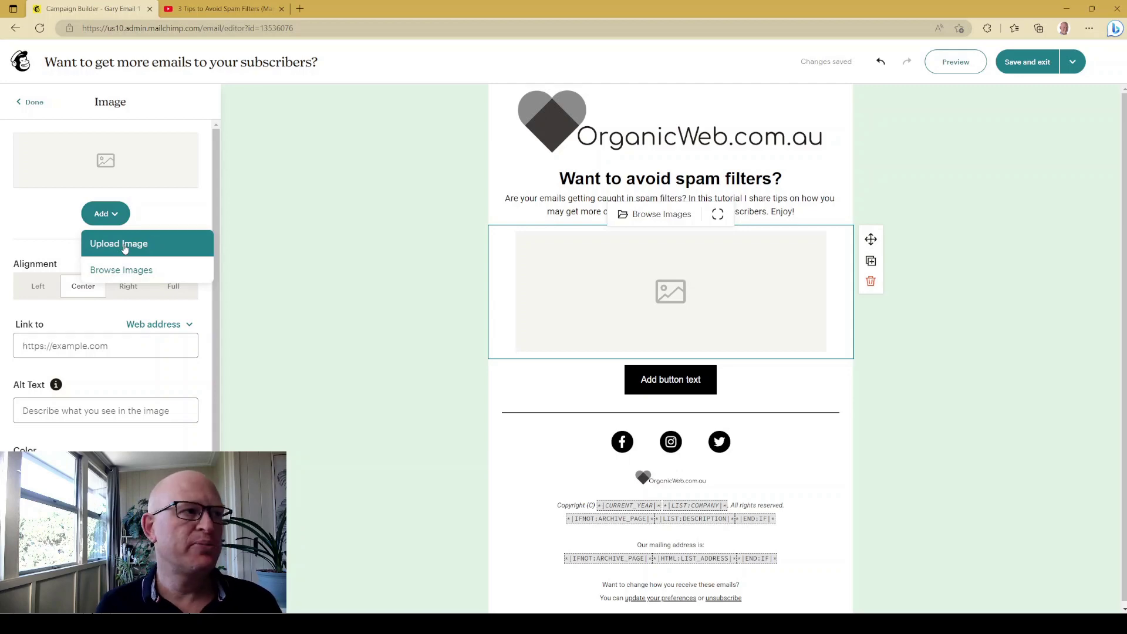
click(144, 275)
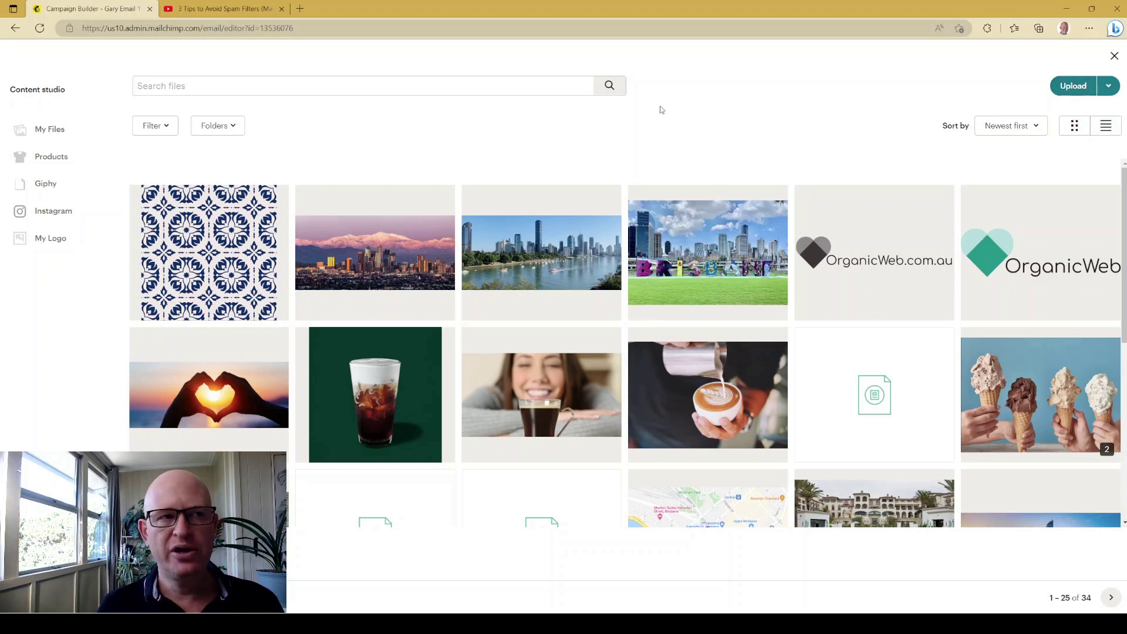
click(722, 249)
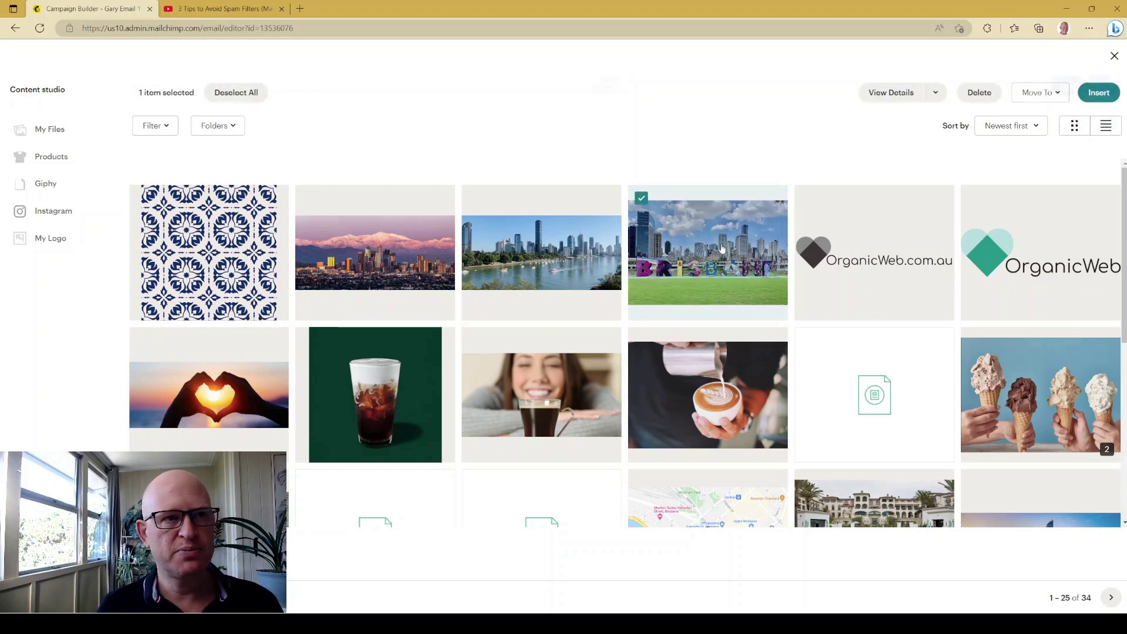
click(1099, 92)
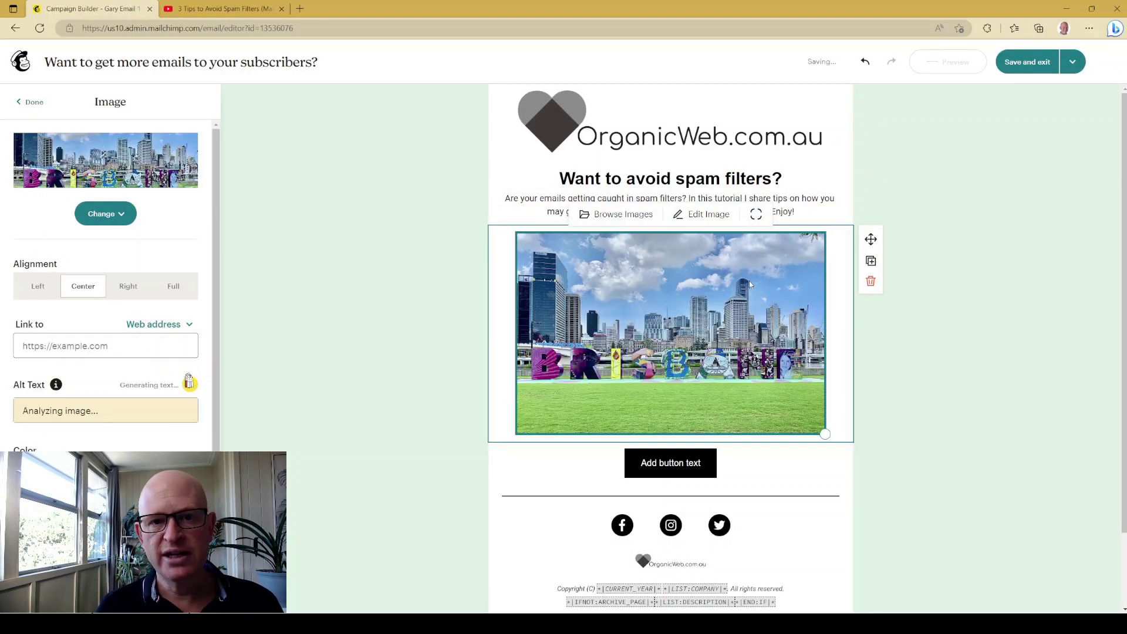
click(104, 337)
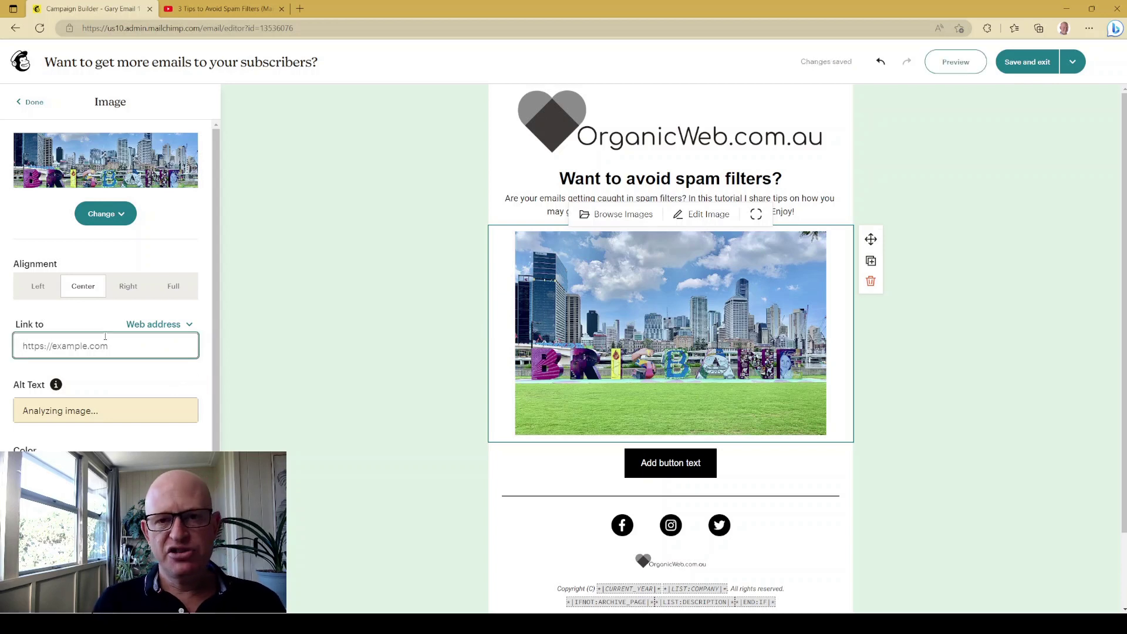
text(https://organi)
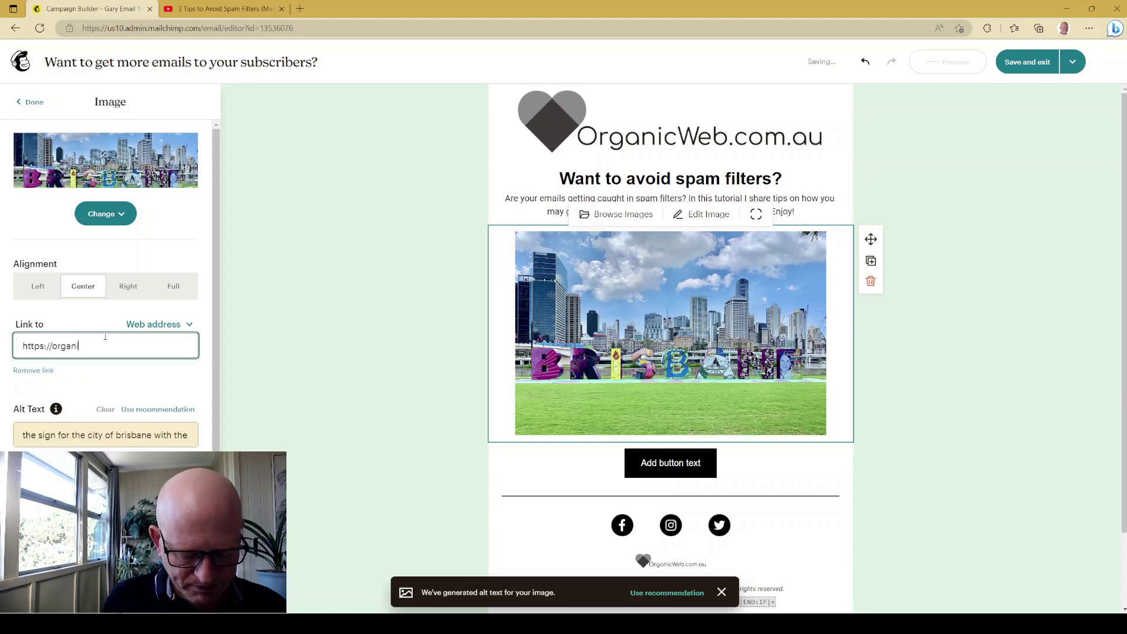
text(cweb.com)
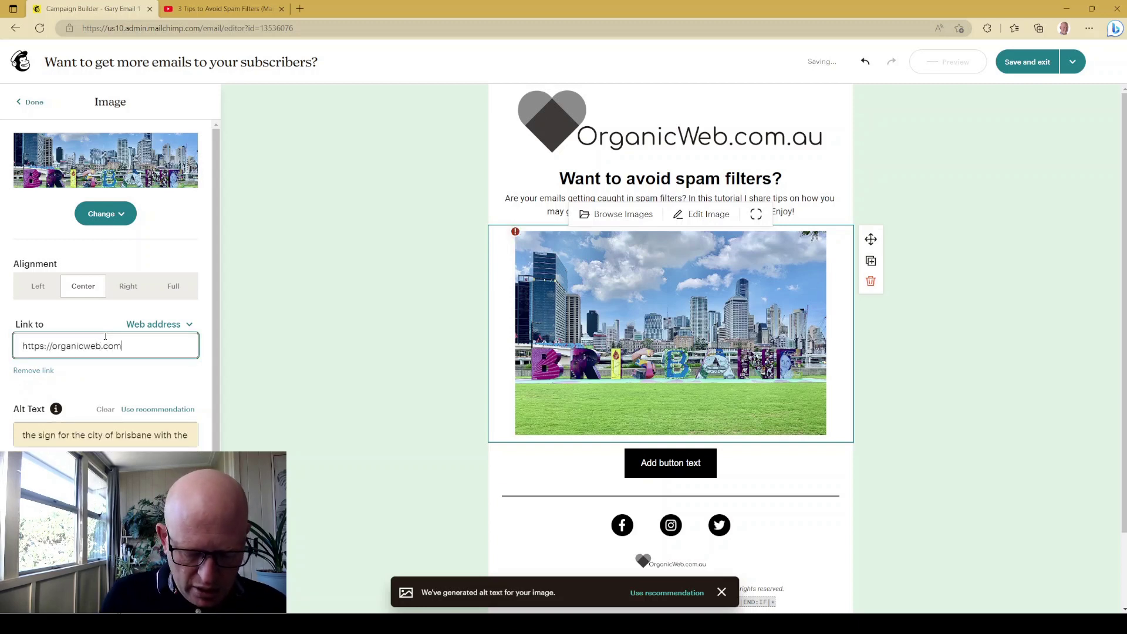
text(.au/)
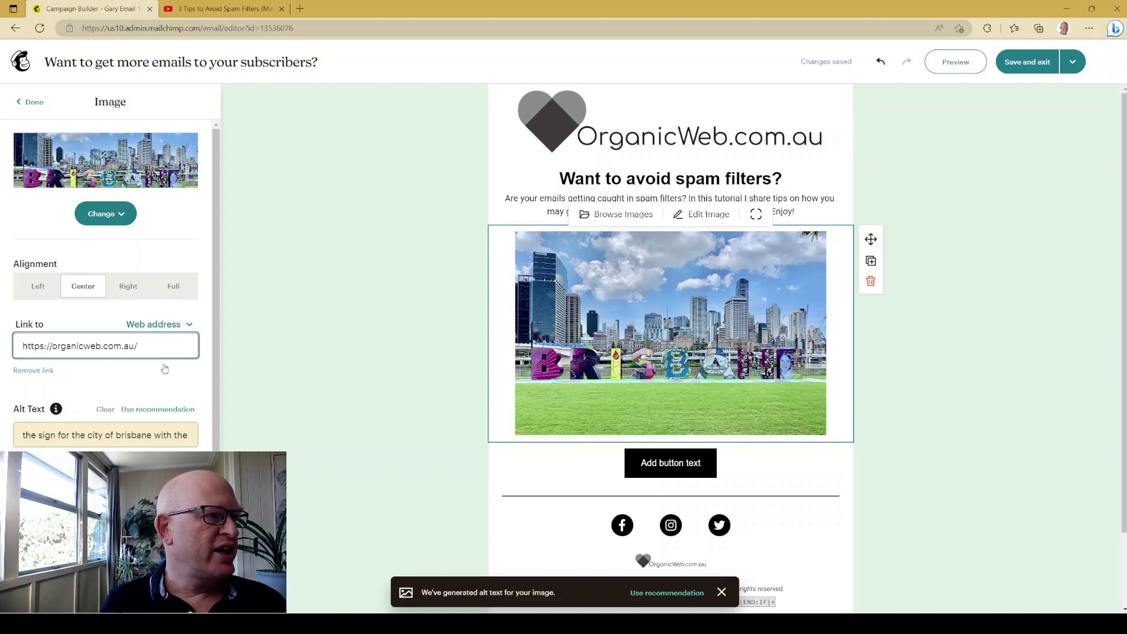
scroll(162, 369, down, 1)
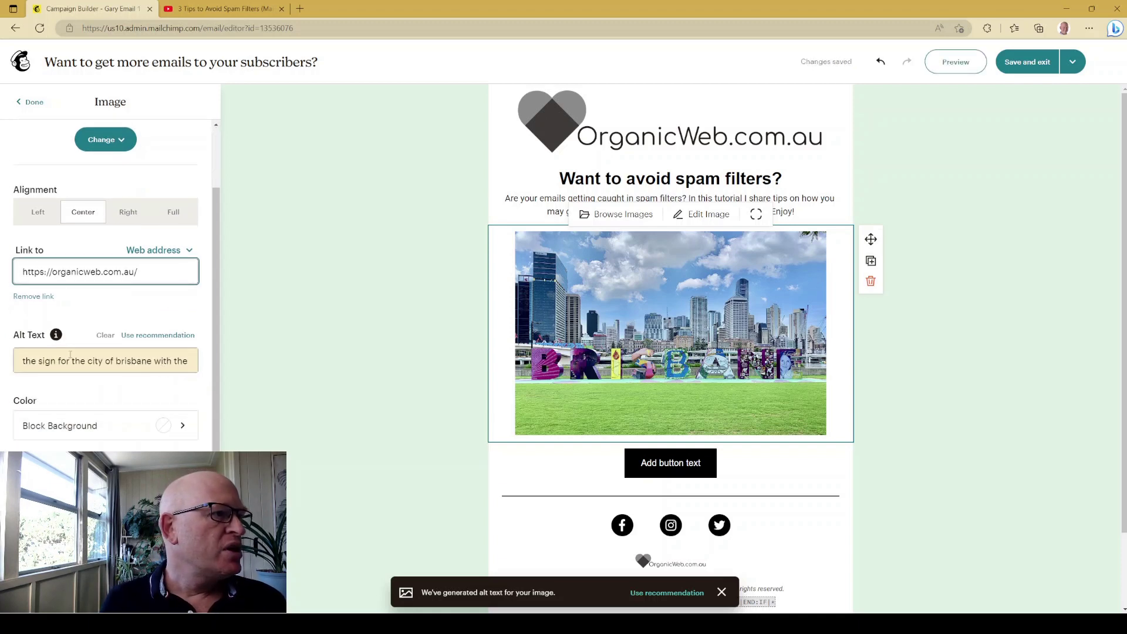
click(142, 364)
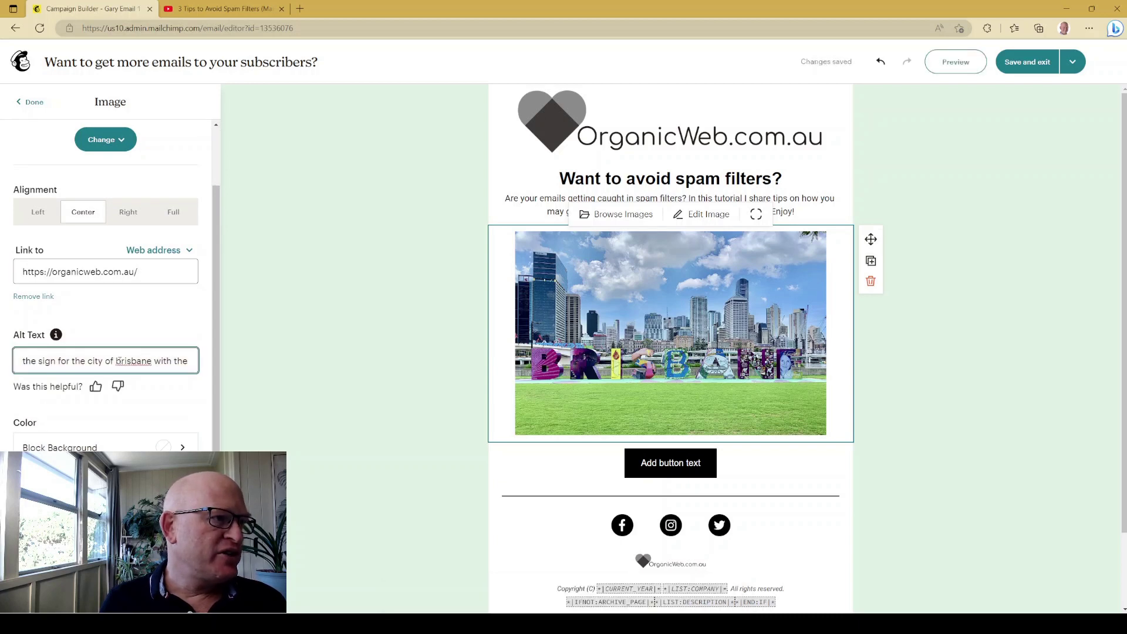
click(118, 360)
key(Delete)
text(B)
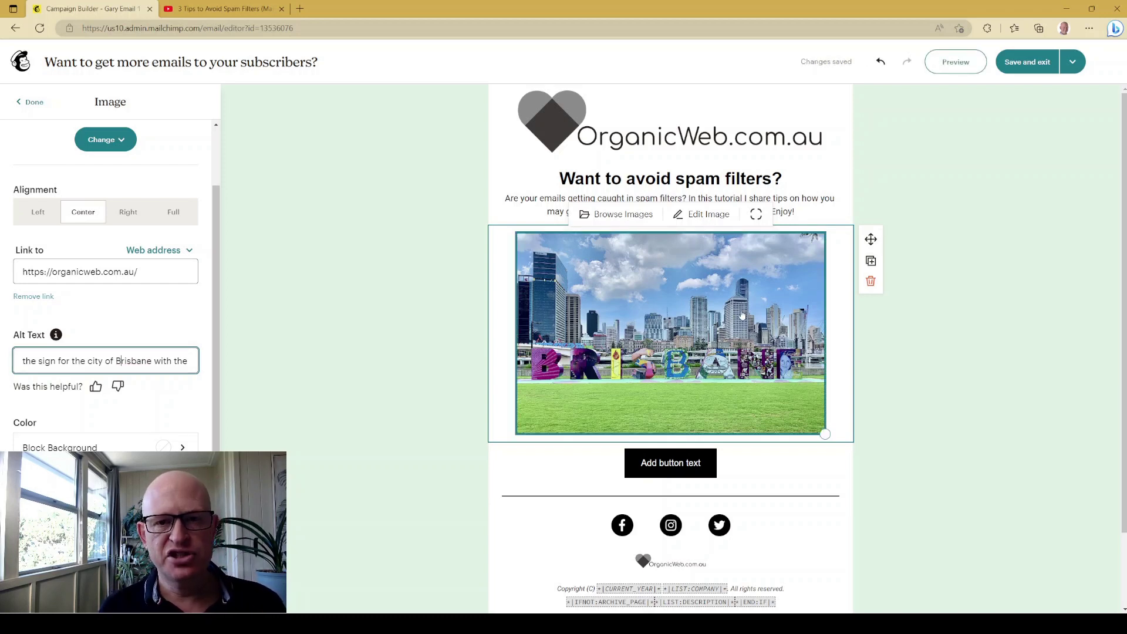
click(25, 362)
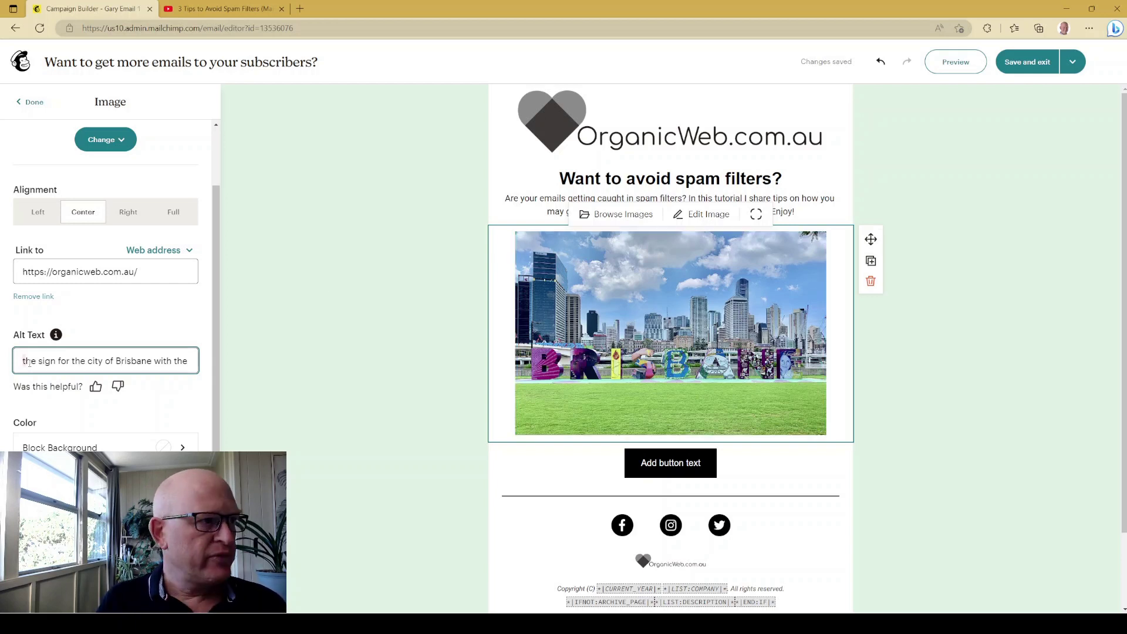
key(BackSpace)
text(T)
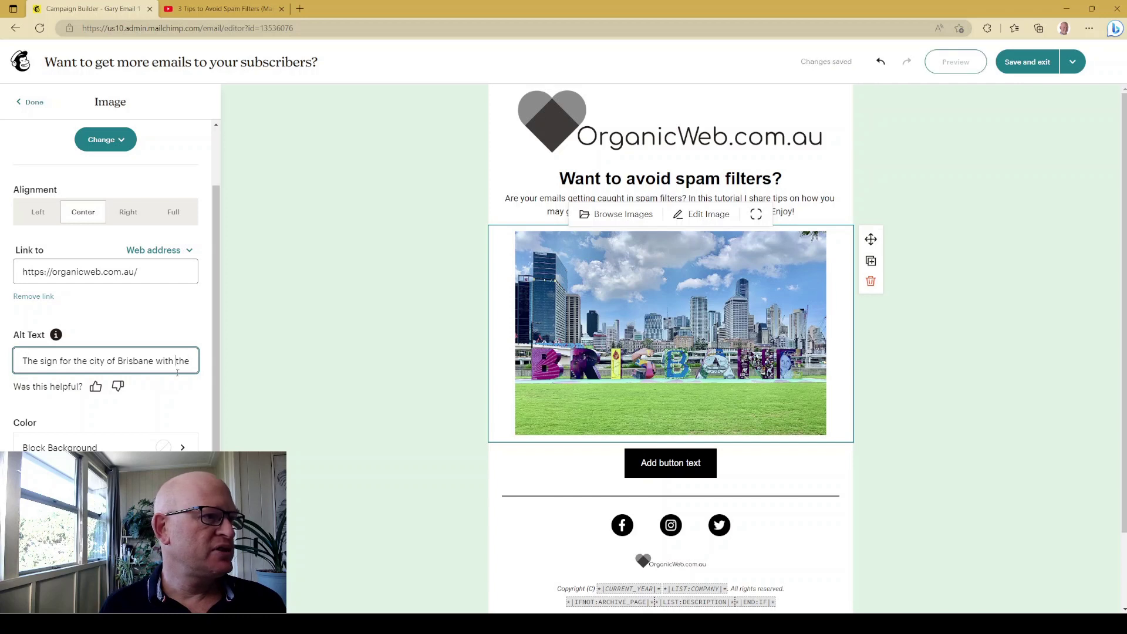
scroll(106, 411, down, 1)
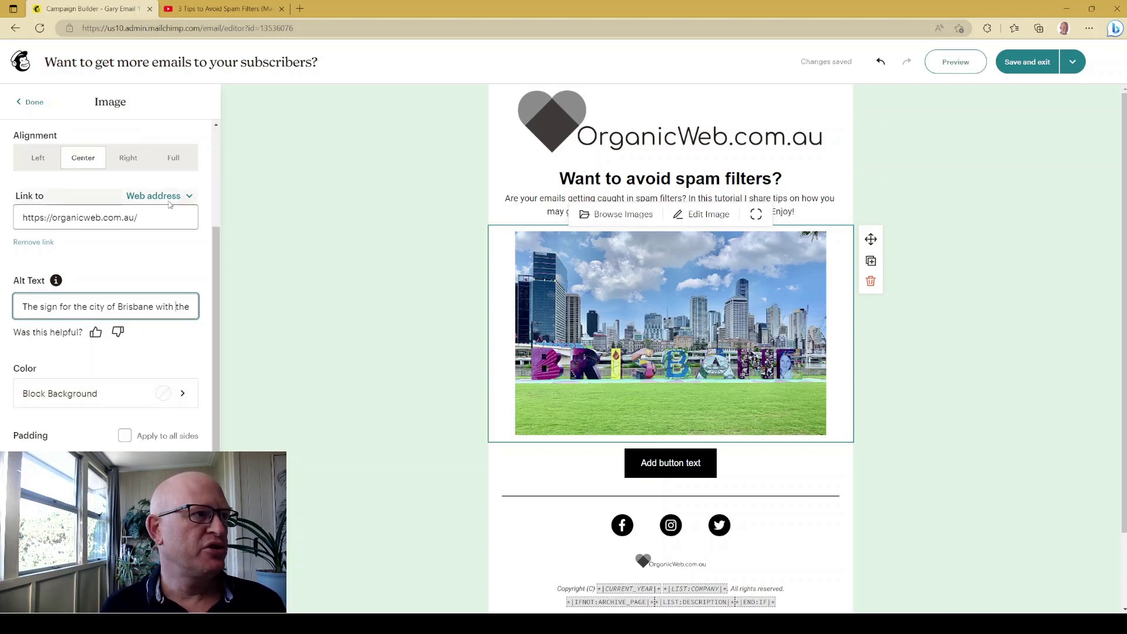
click(30, 102)
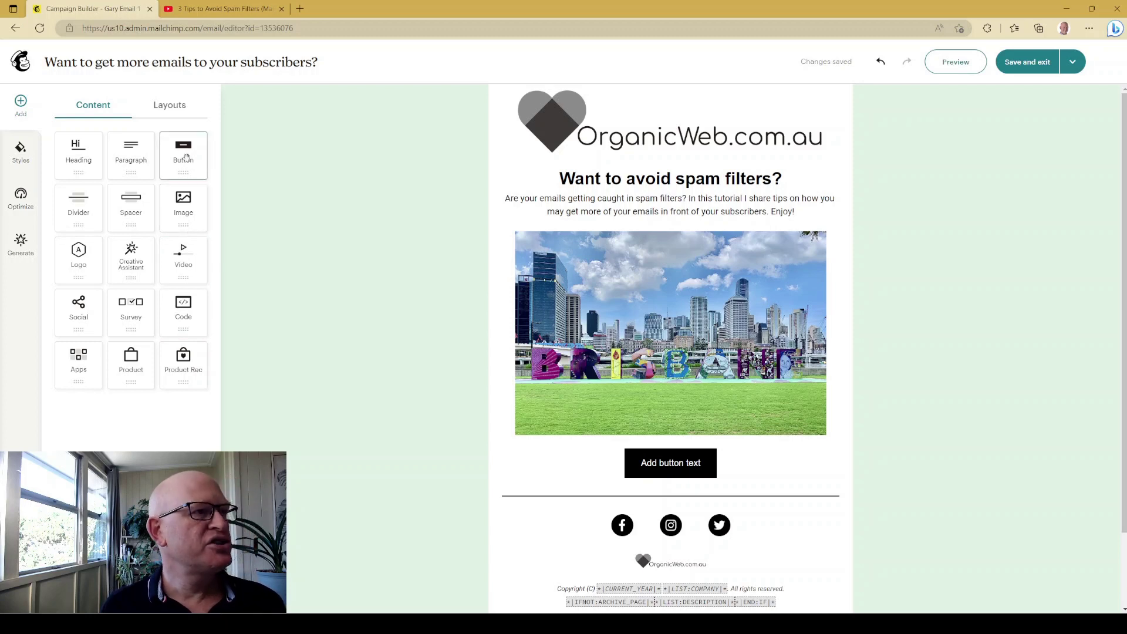
click(793, 471)
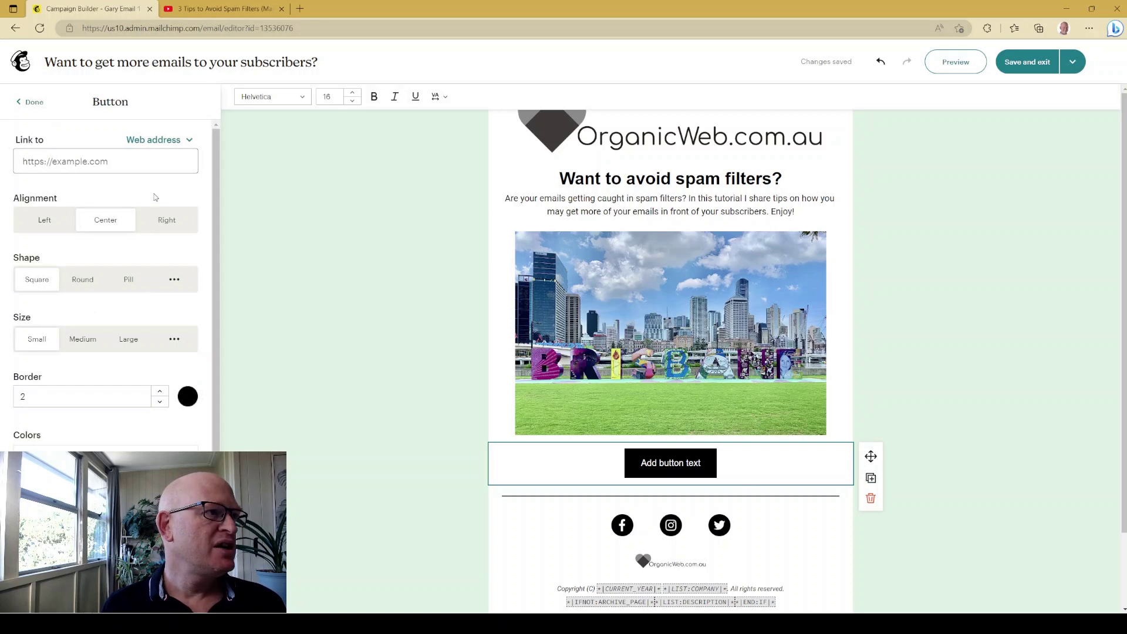
click(133, 161)
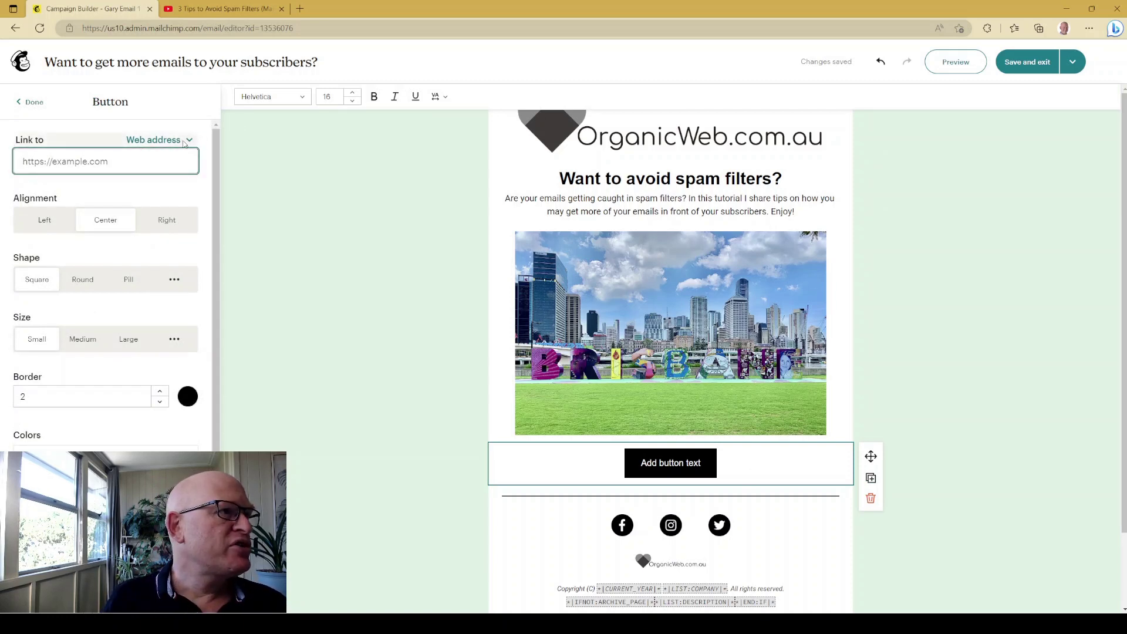
click(184, 142)
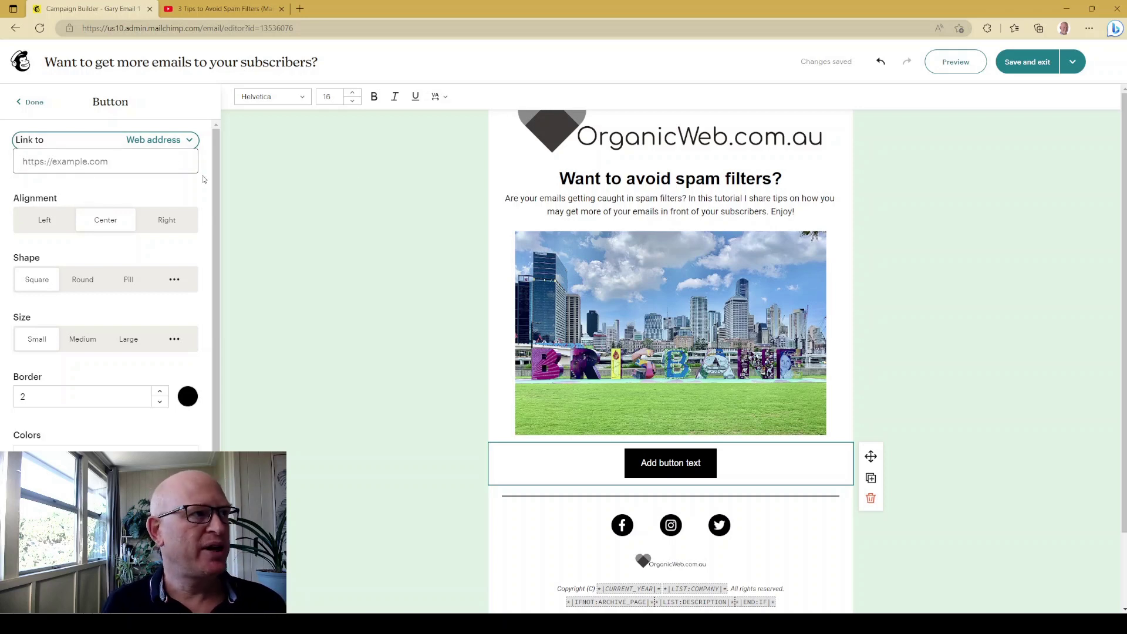
click(29, 101)
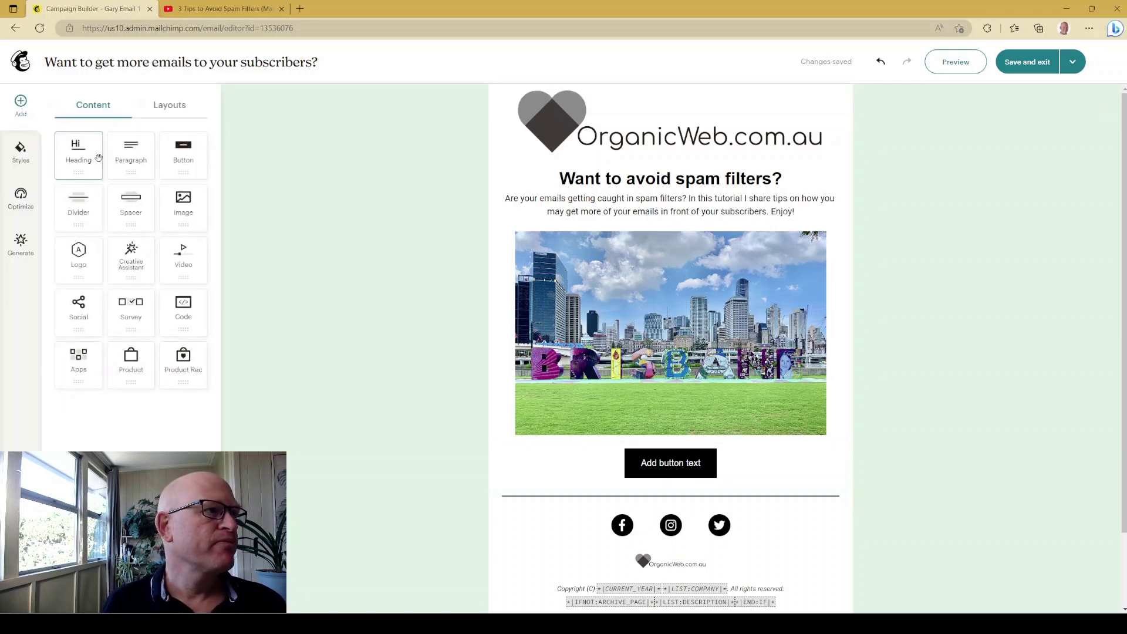
click(737, 461)
click(104, 161)
text(https)
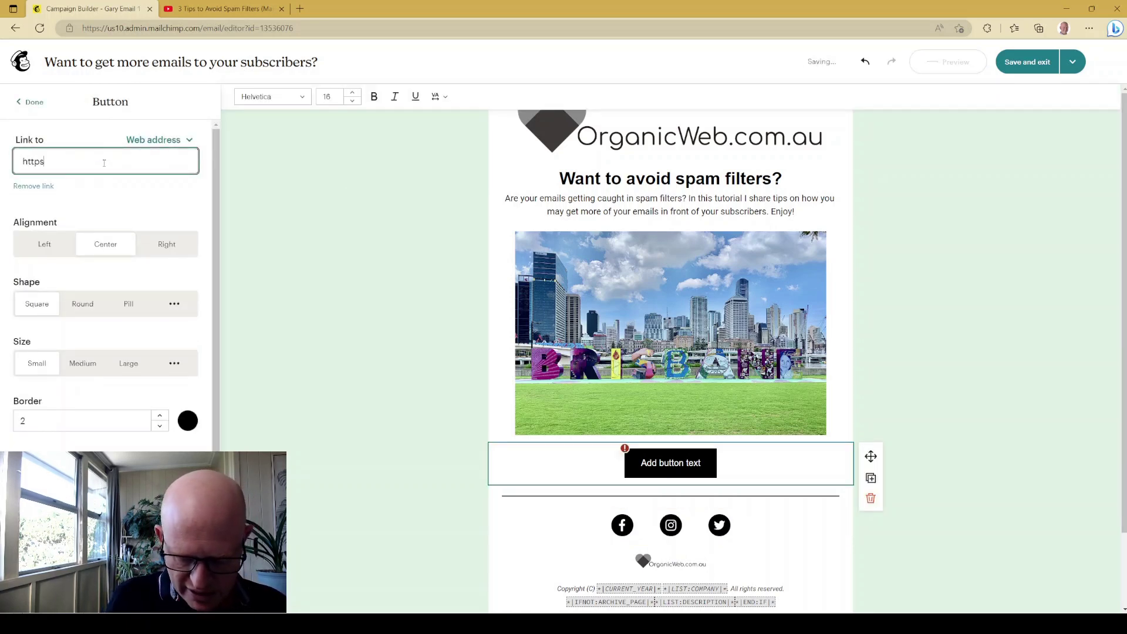
text(://organ)
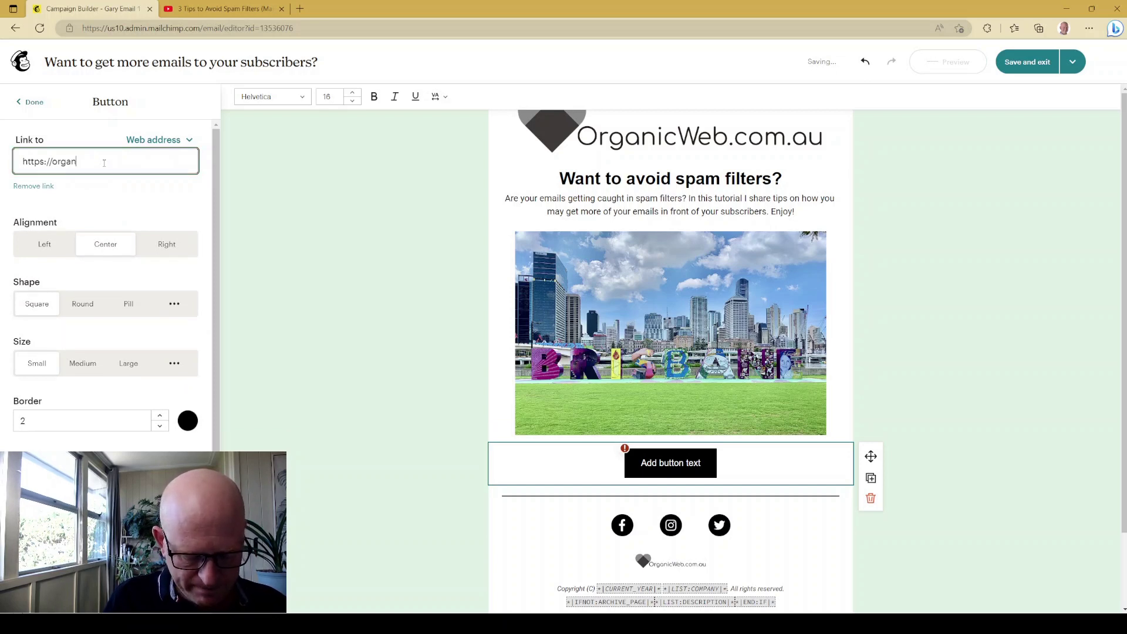
text(icweb.)
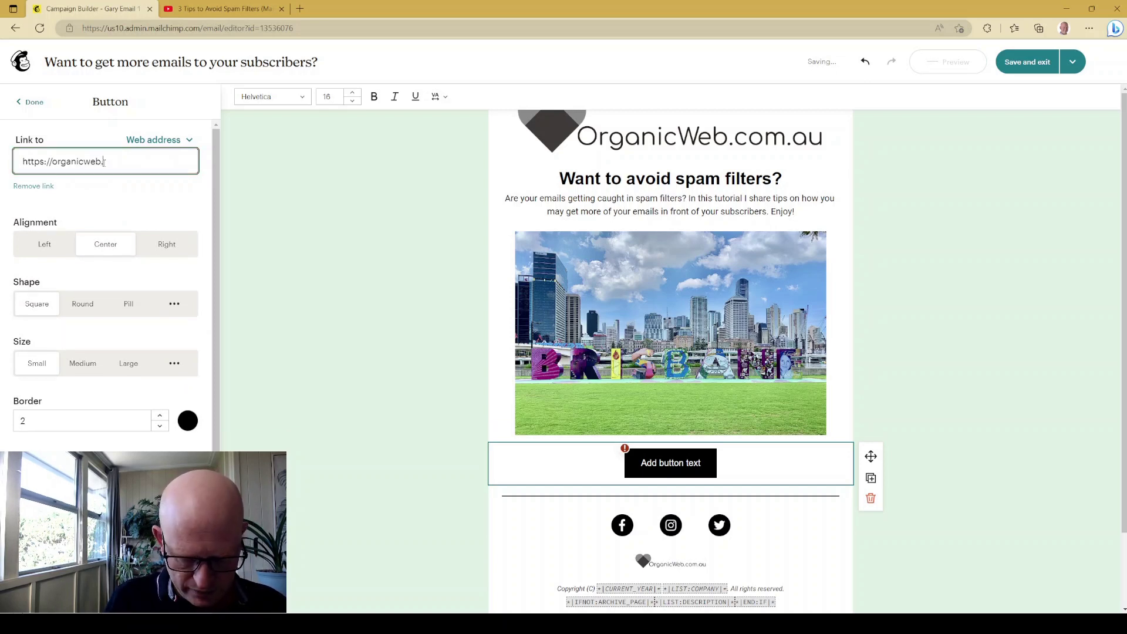
text(com.au)
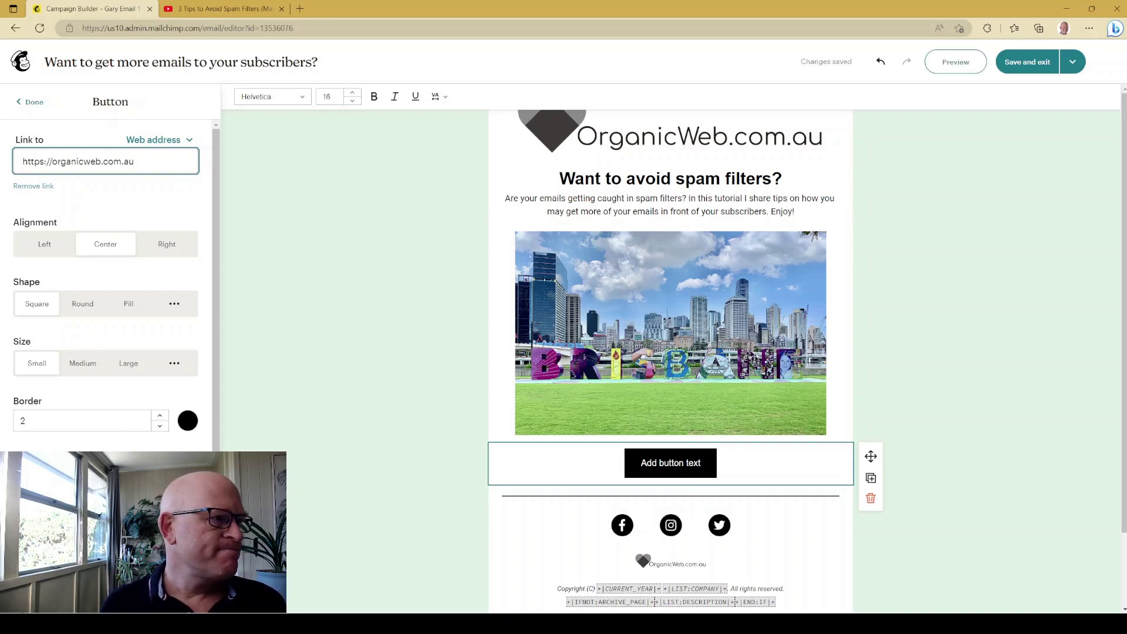
Step: Make the button red (F71C1C) with black text and relabel it 'Click here!'
click(188, 420)
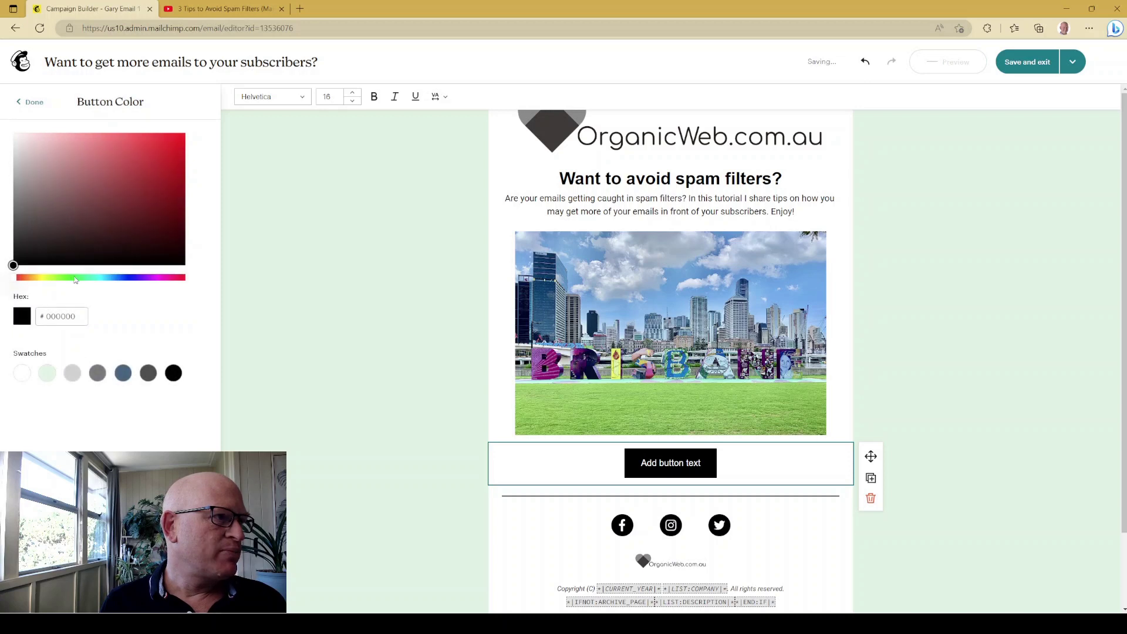
click(166, 136)
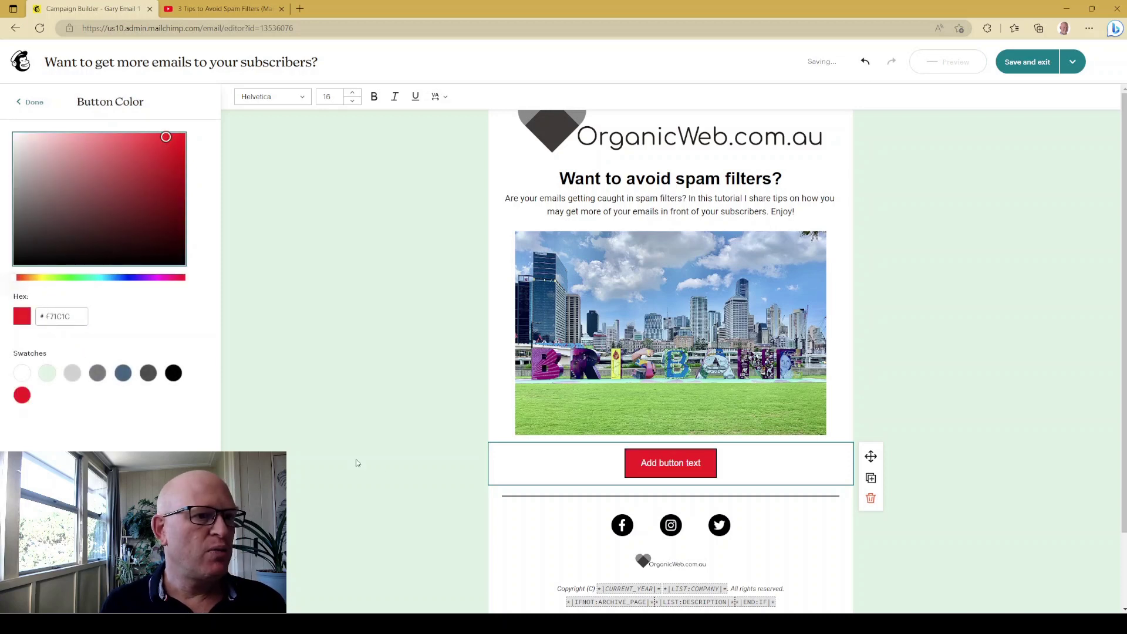
click(382, 451)
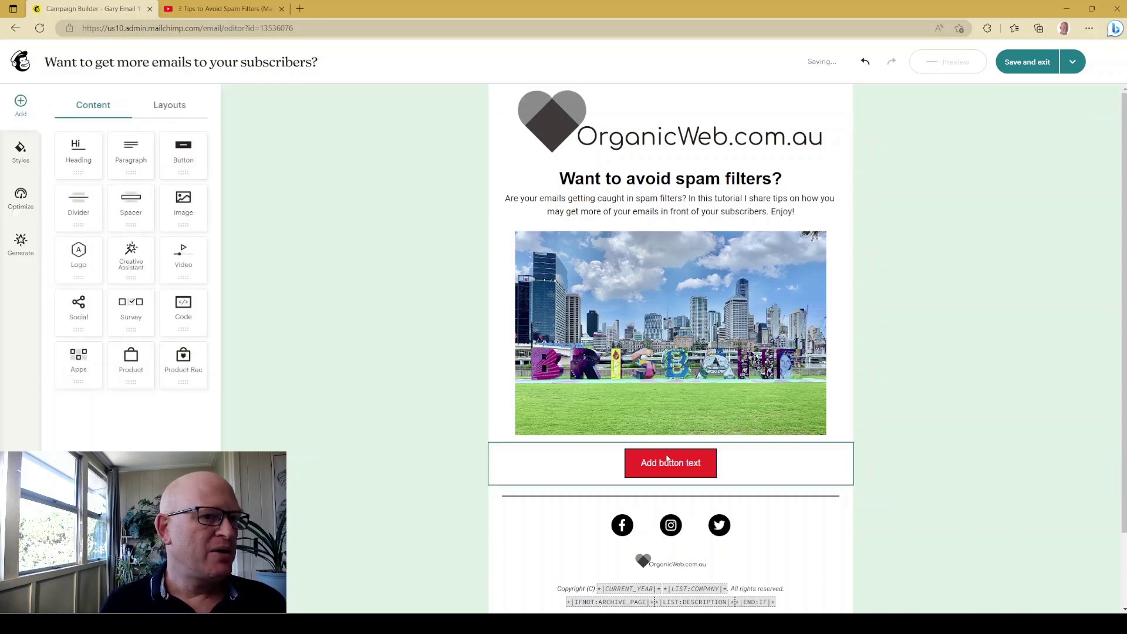
click(534, 457)
scroll(94, 411, down, 3)
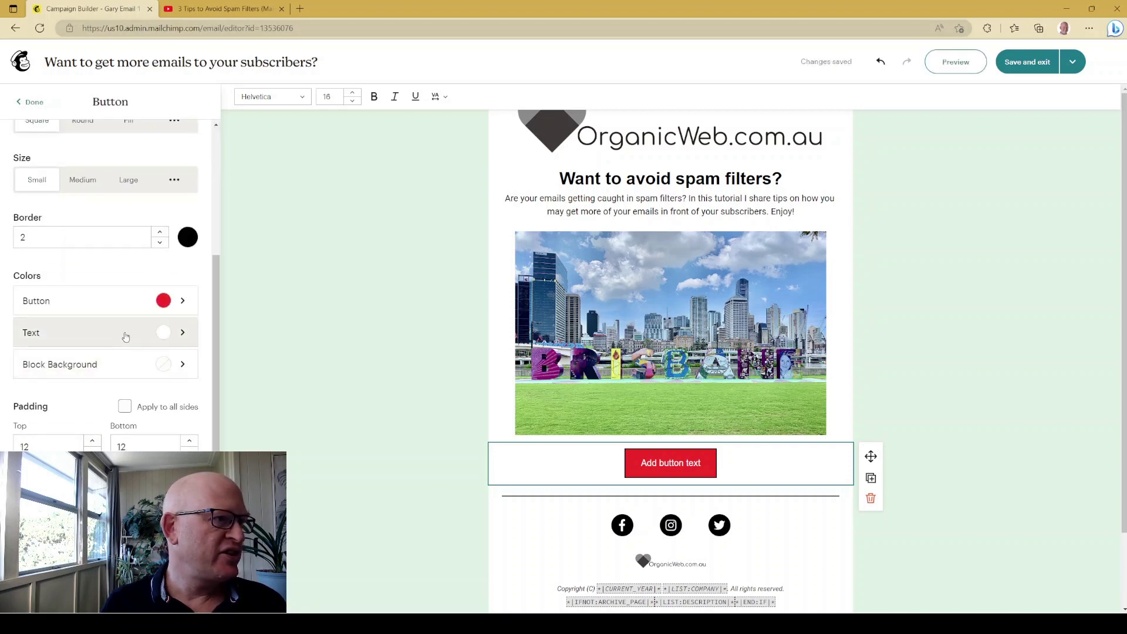
click(122, 334)
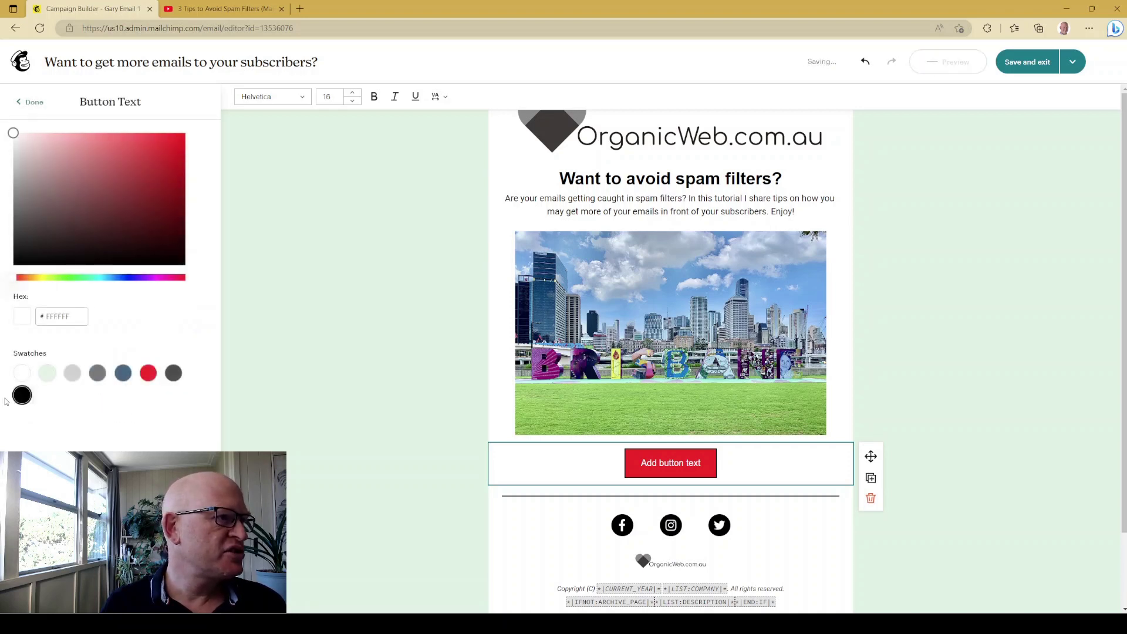
click(21, 395)
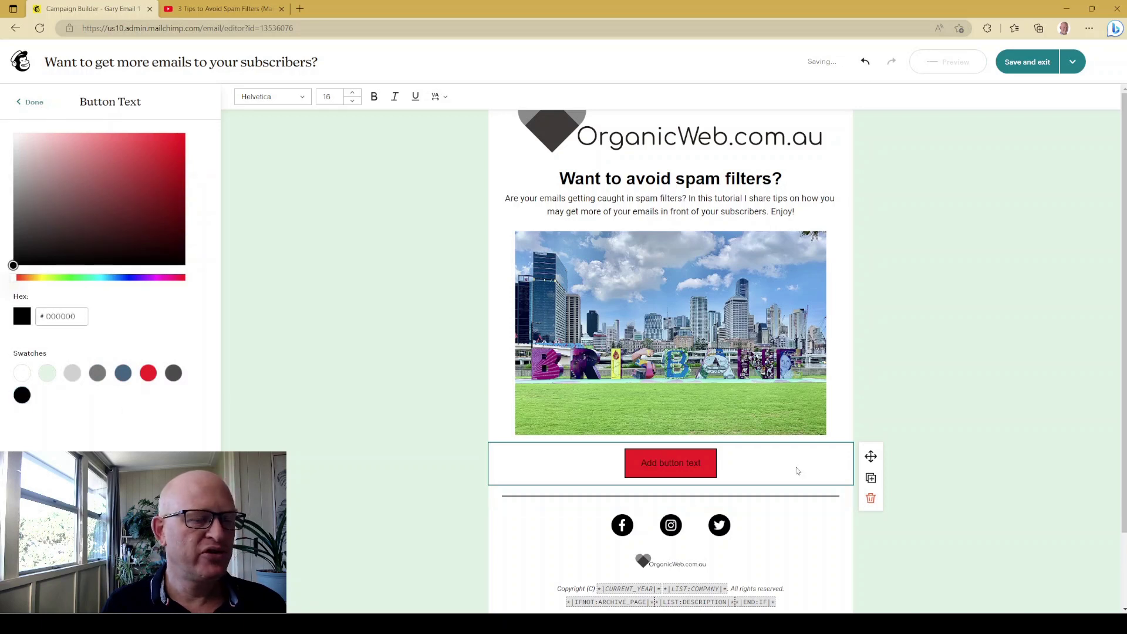
click(33, 102)
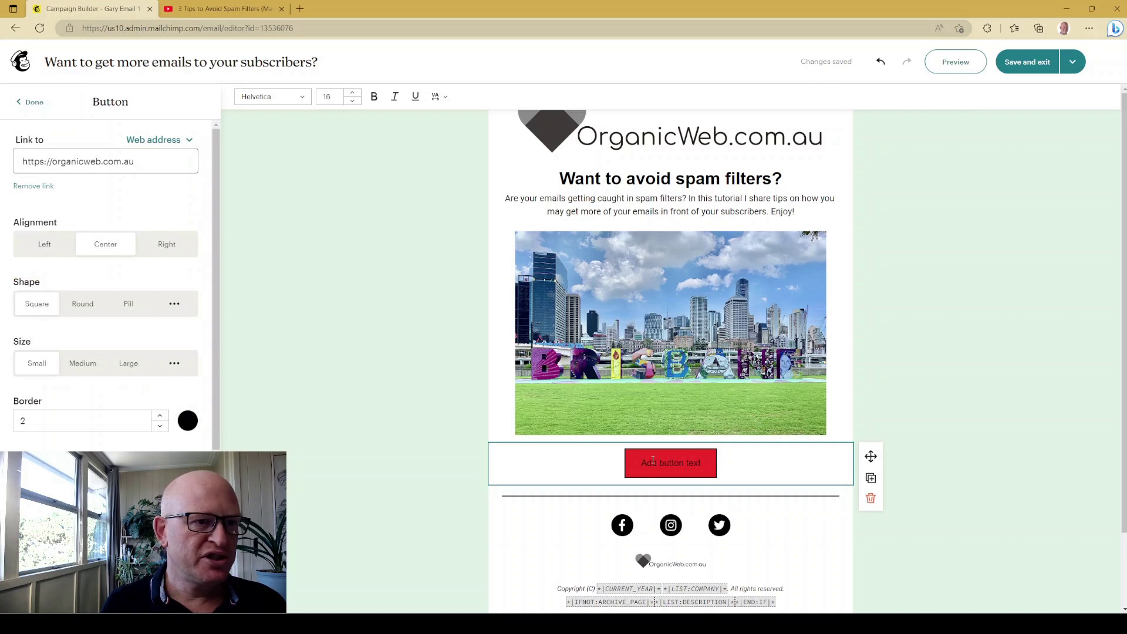
drag(642, 462, 725, 463)
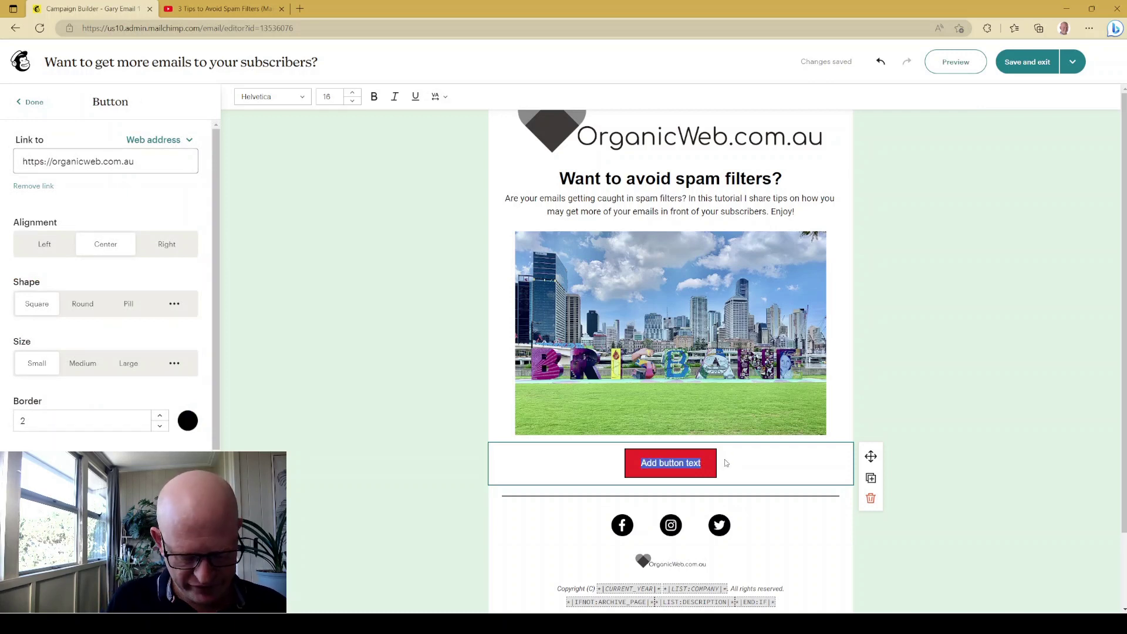
text(Click here!)
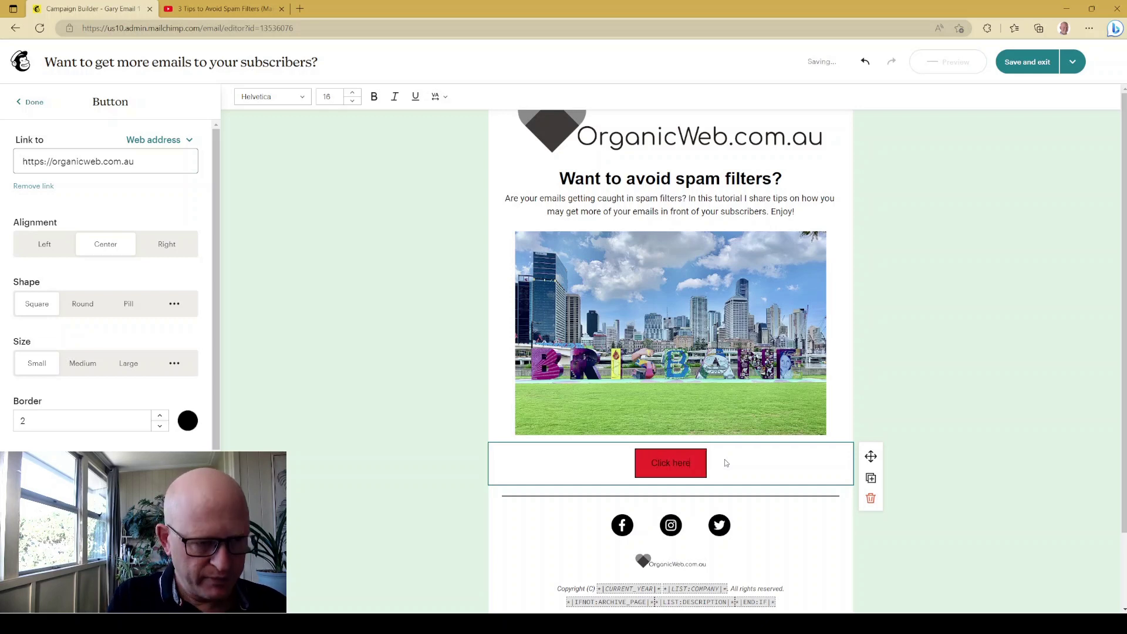
Step: Select the social icons block and review its Facebook and Instagram link settings
click(918, 351)
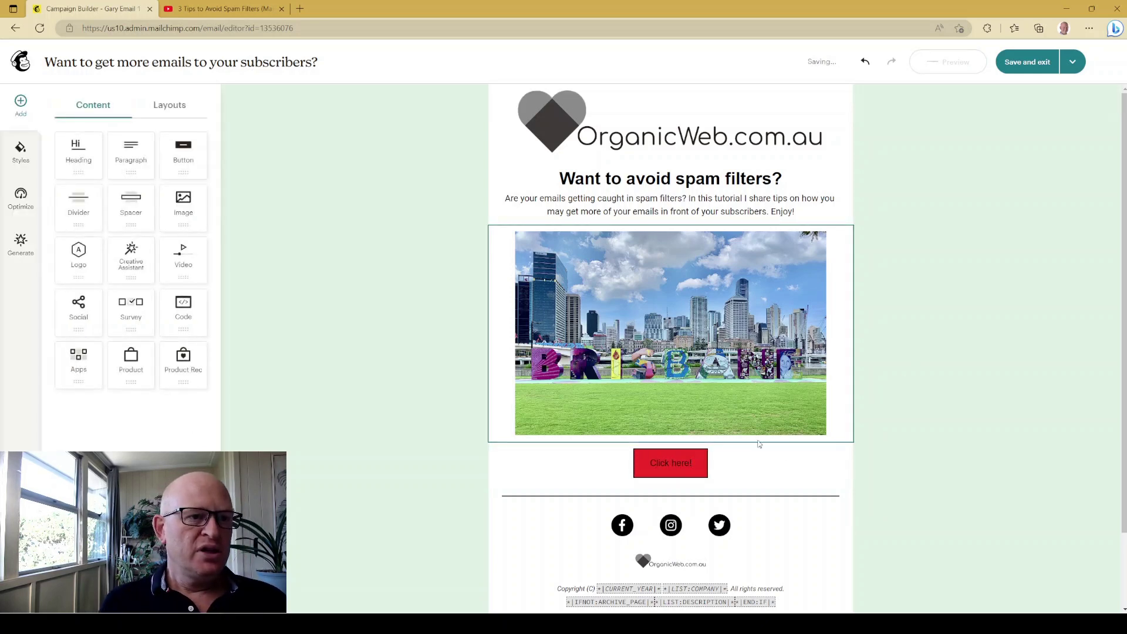
click(757, 527)
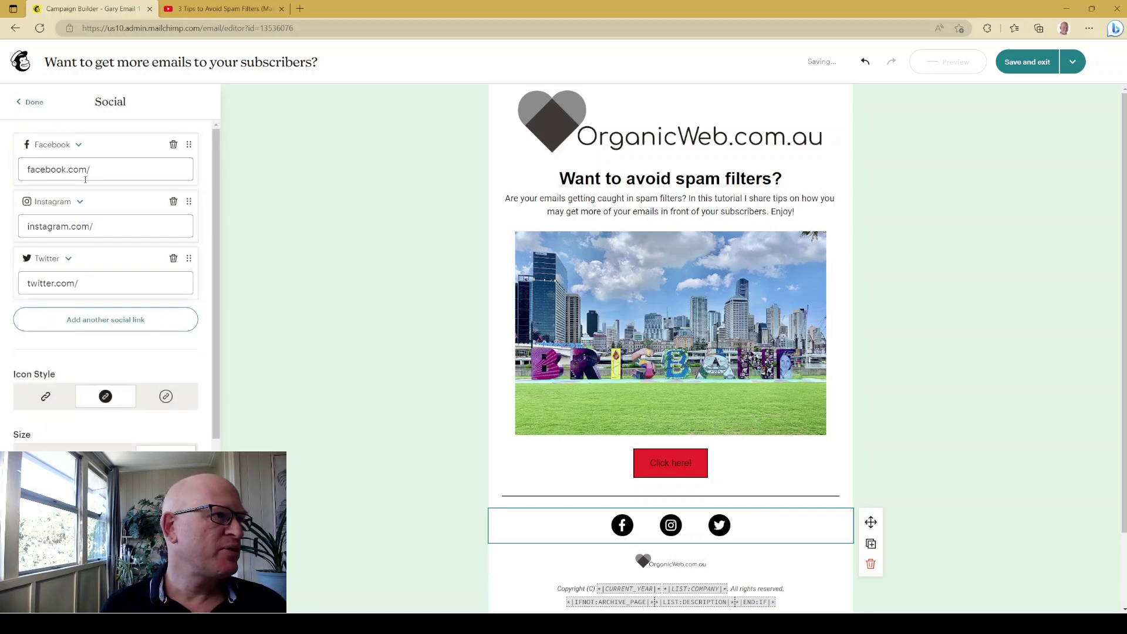
drag(91, 170, 16, 166)
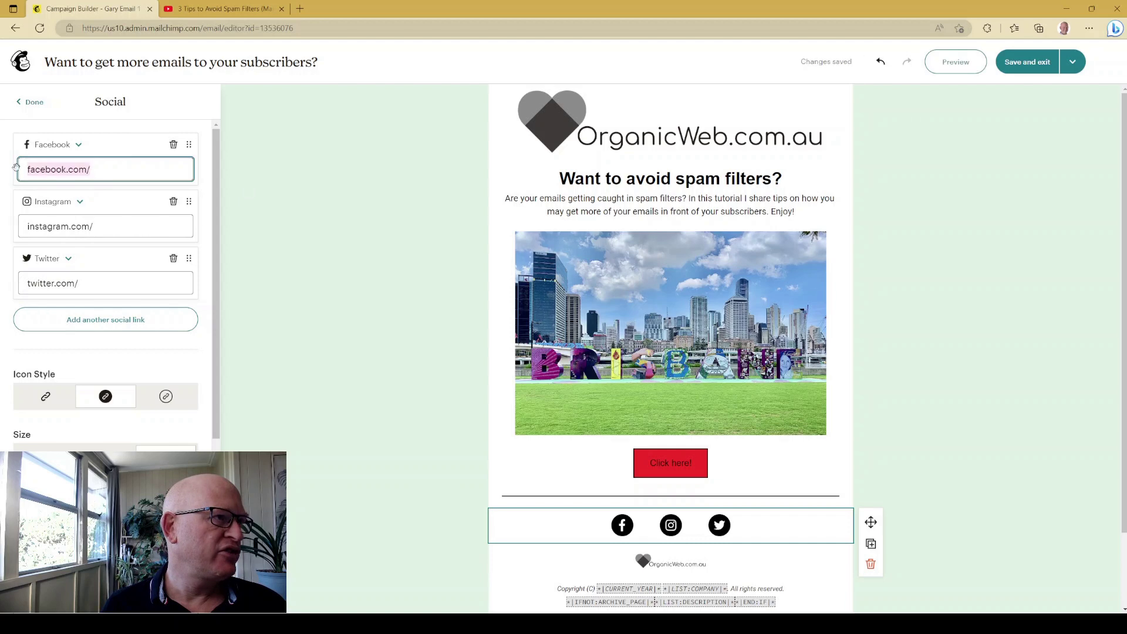
click(98, 168)
click(130, 227)
click(80, 203)
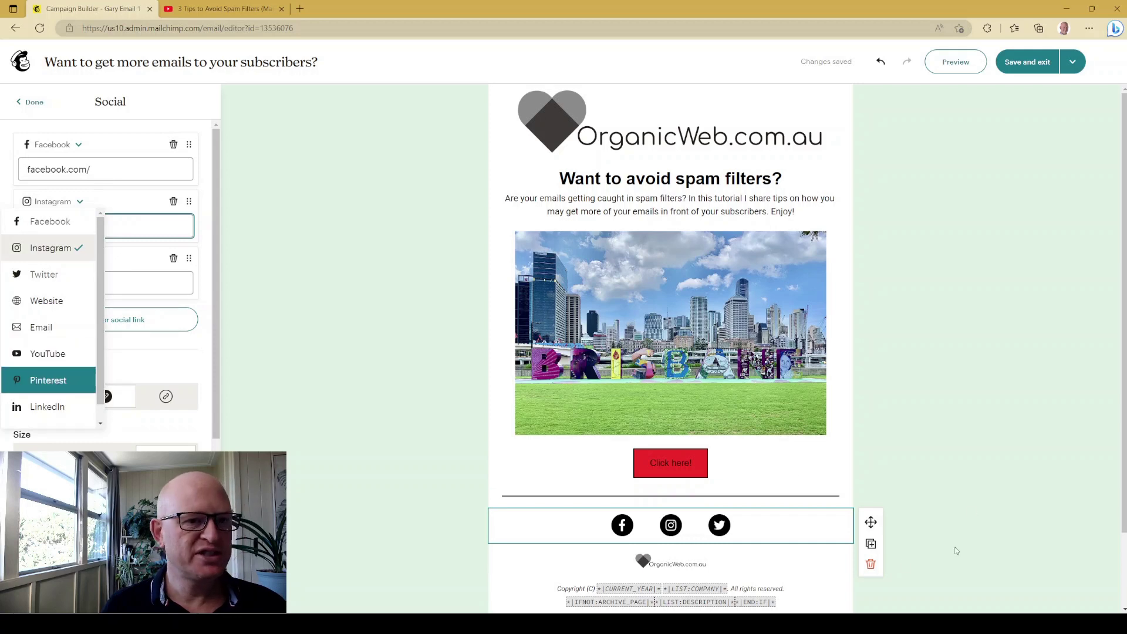
Step: Delete the social icons block, inspect the footer text, then show the Layouts options
click(870, 564)
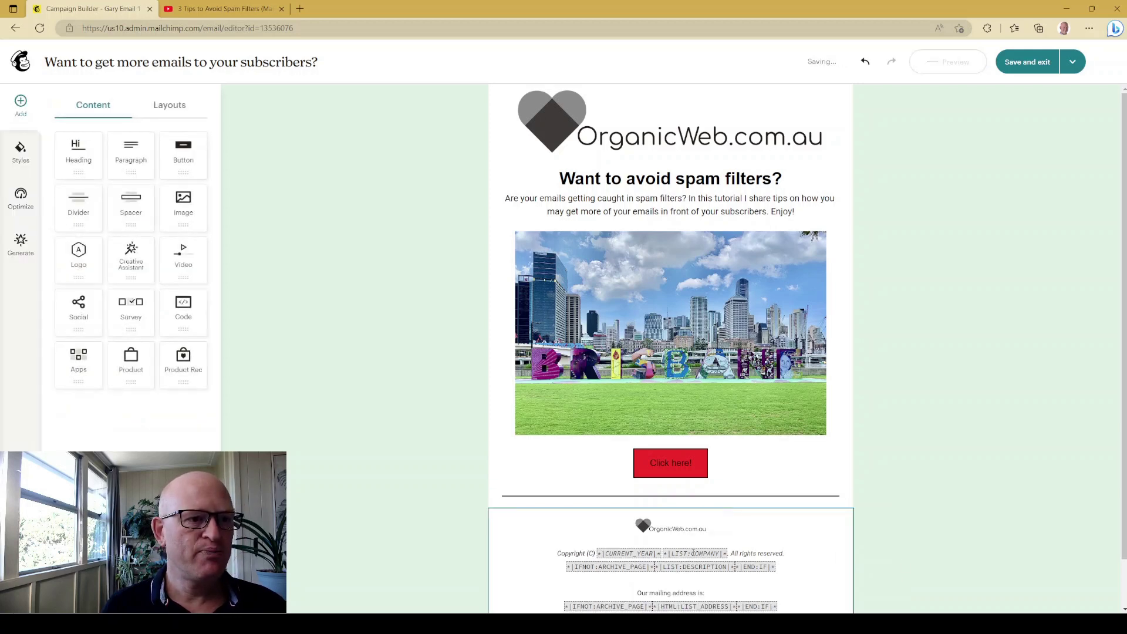
scroll(696, 532, down, 2)
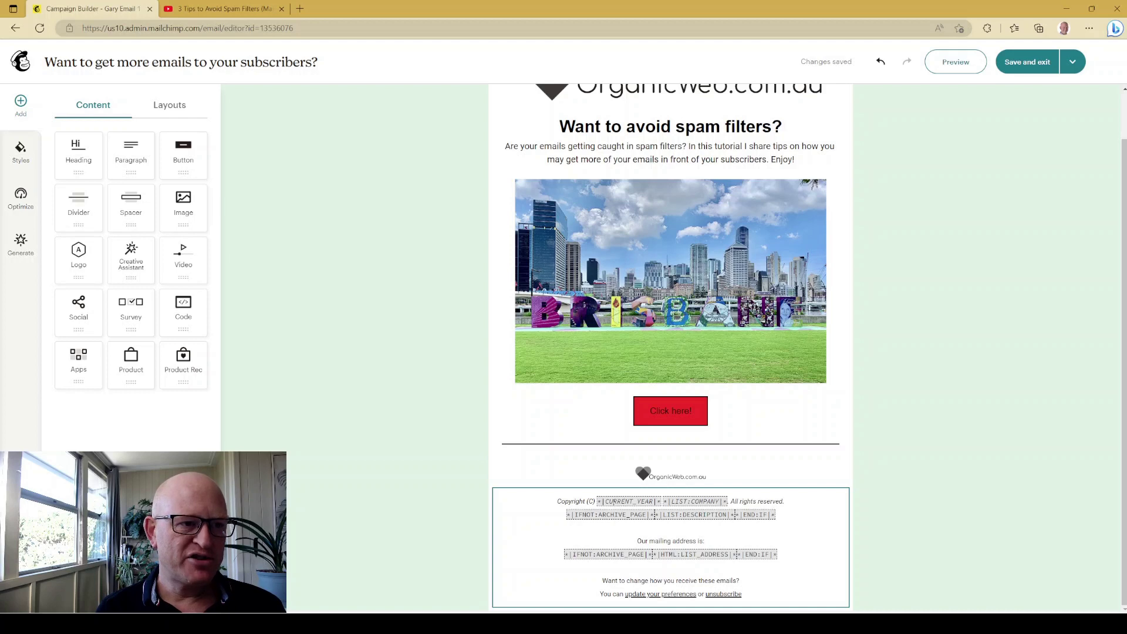
click(625, 502)
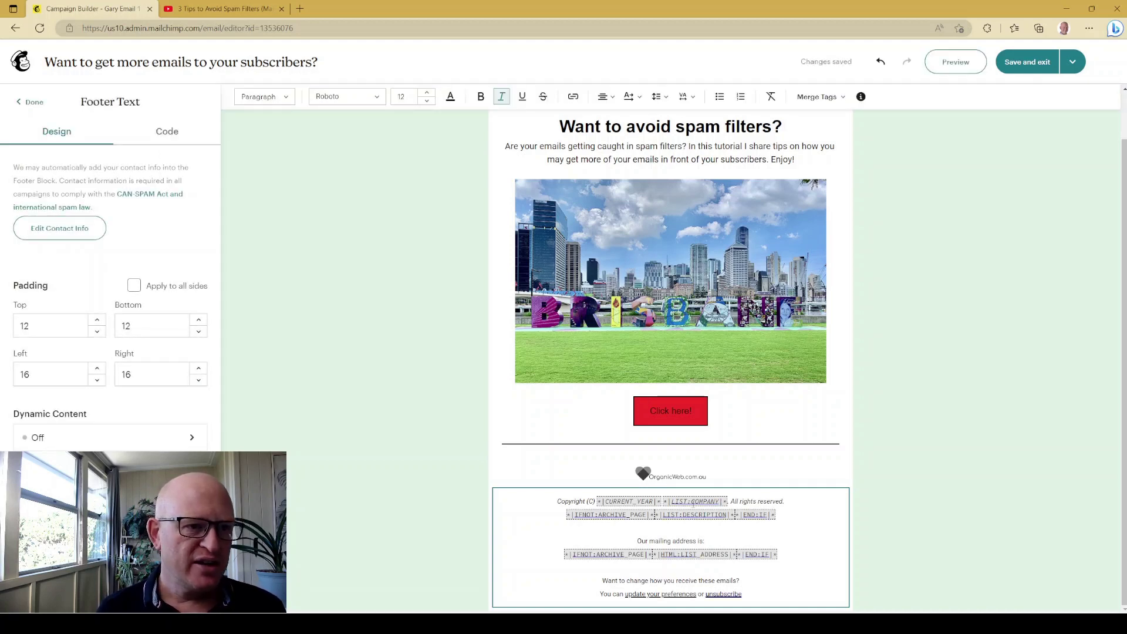
click(930, 488)
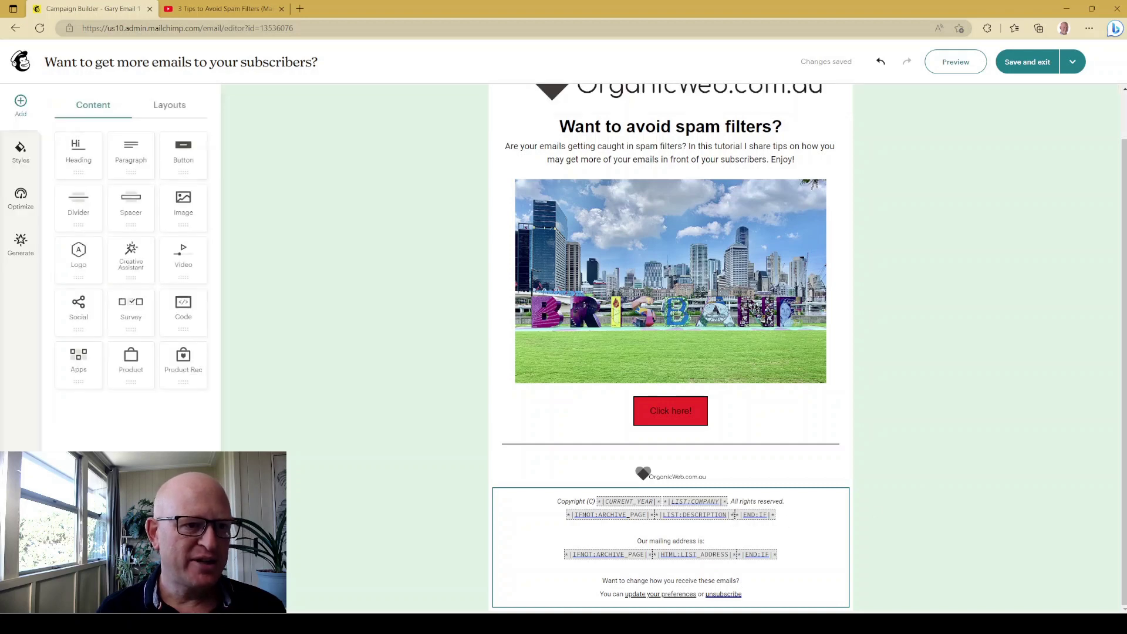
click(778, 514)
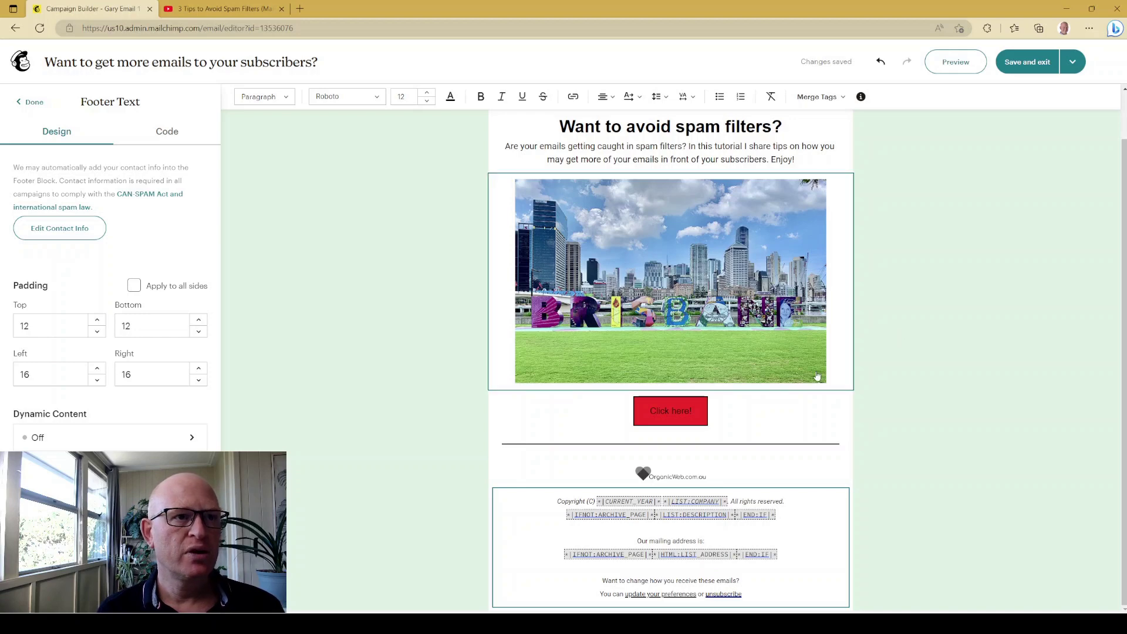
scroll(816, 375, up, 1)
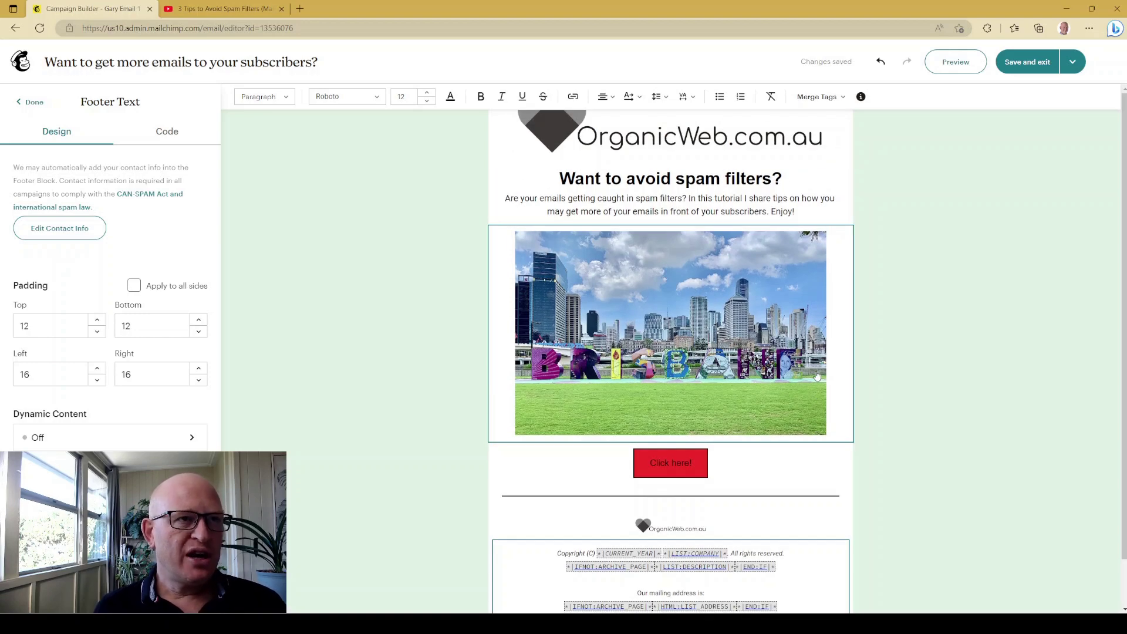
click(34, 103)
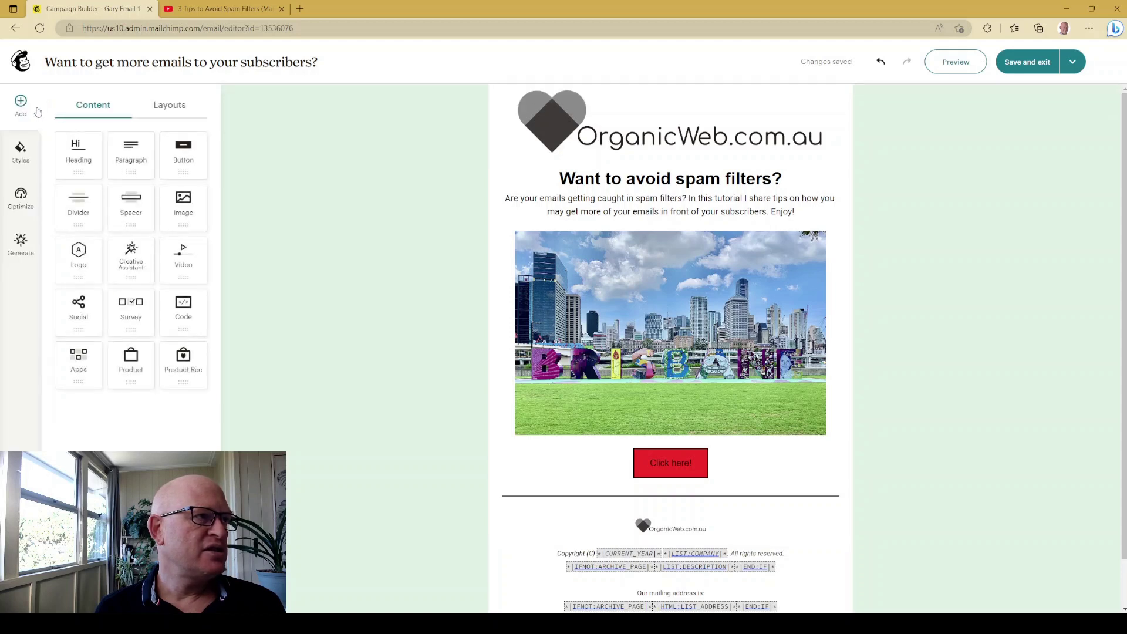
click(155, 113)
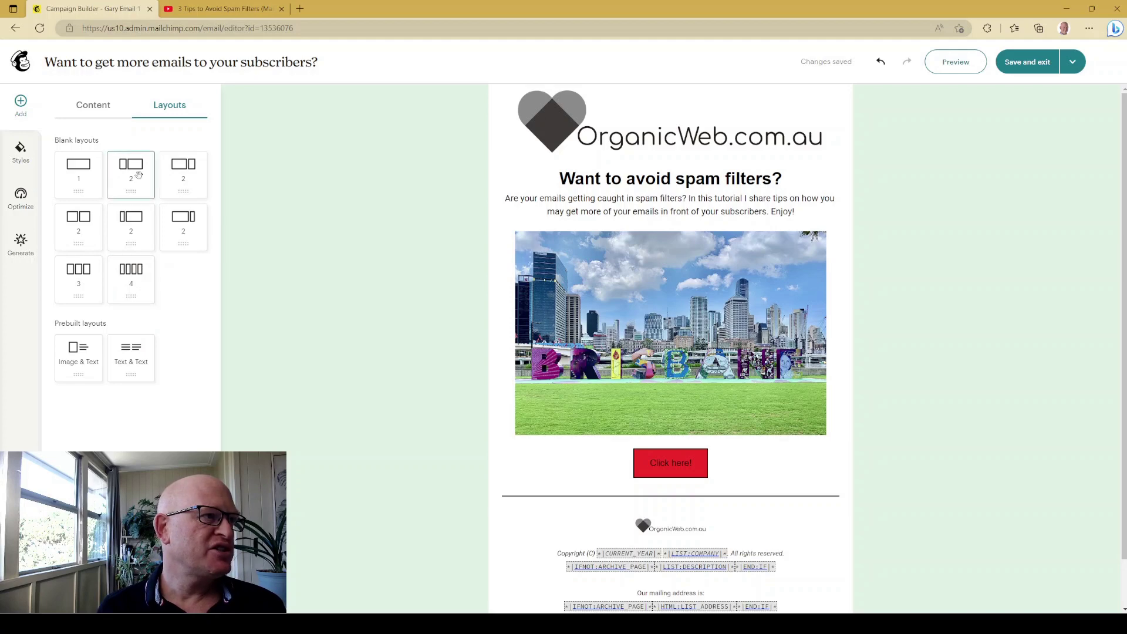
drag(138, 171, 621, 225)
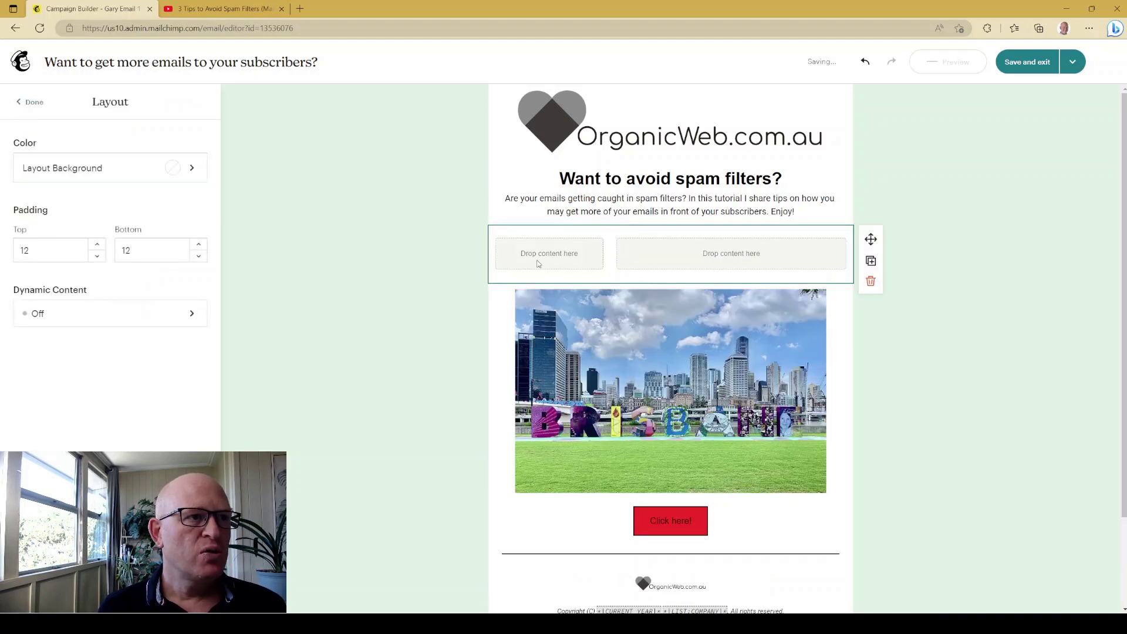
click(30, 102)
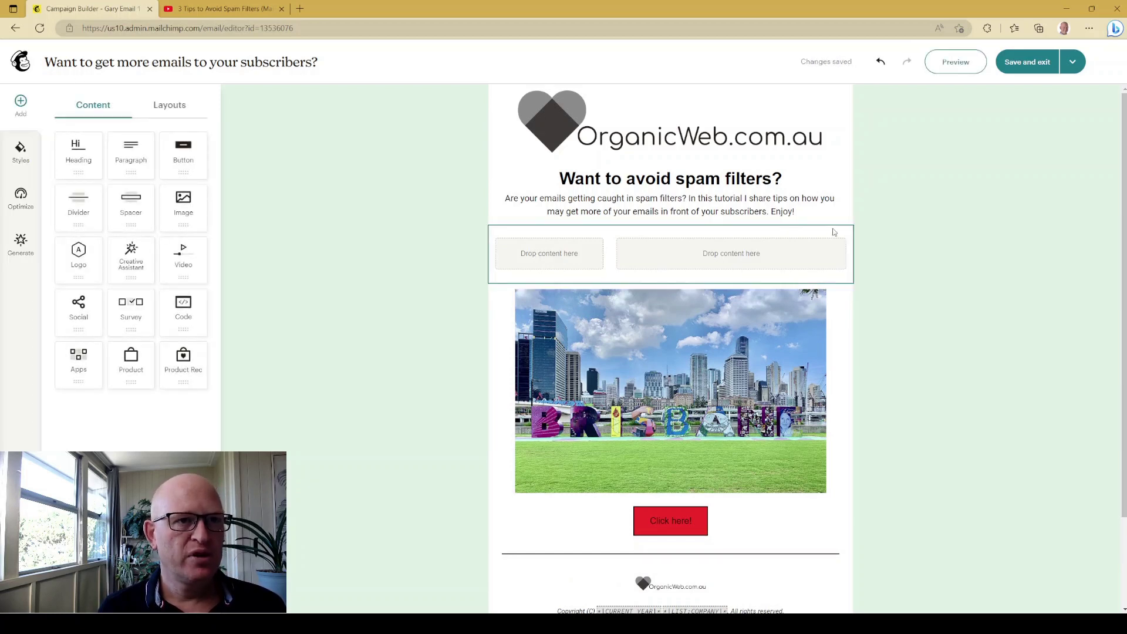
click(833, 232)
click(870, 281)
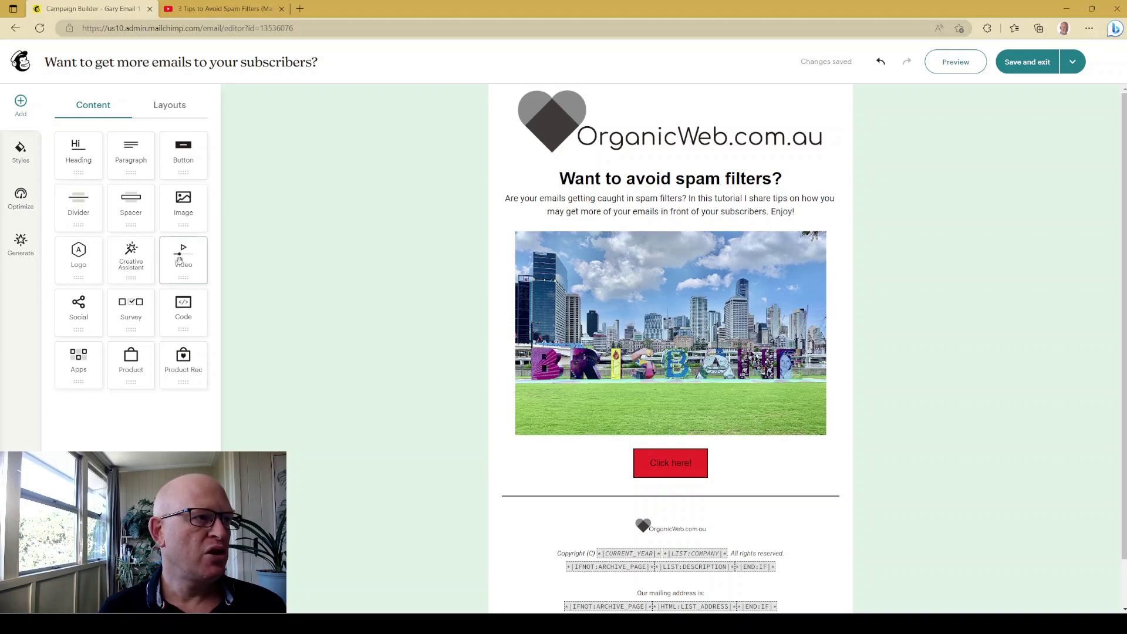
Step: Drag a Video block into the email just below the Click here! button
drag(183, 260, 676, 483)
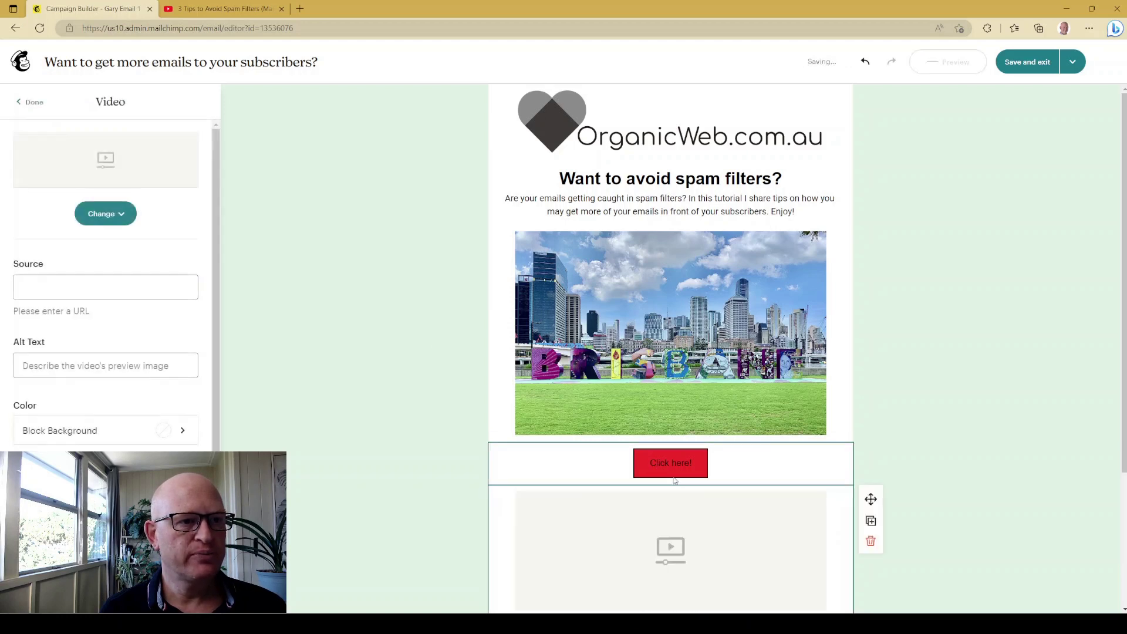
scroll(88, 281, down, 1)
scroll(102, 253, up, 1)
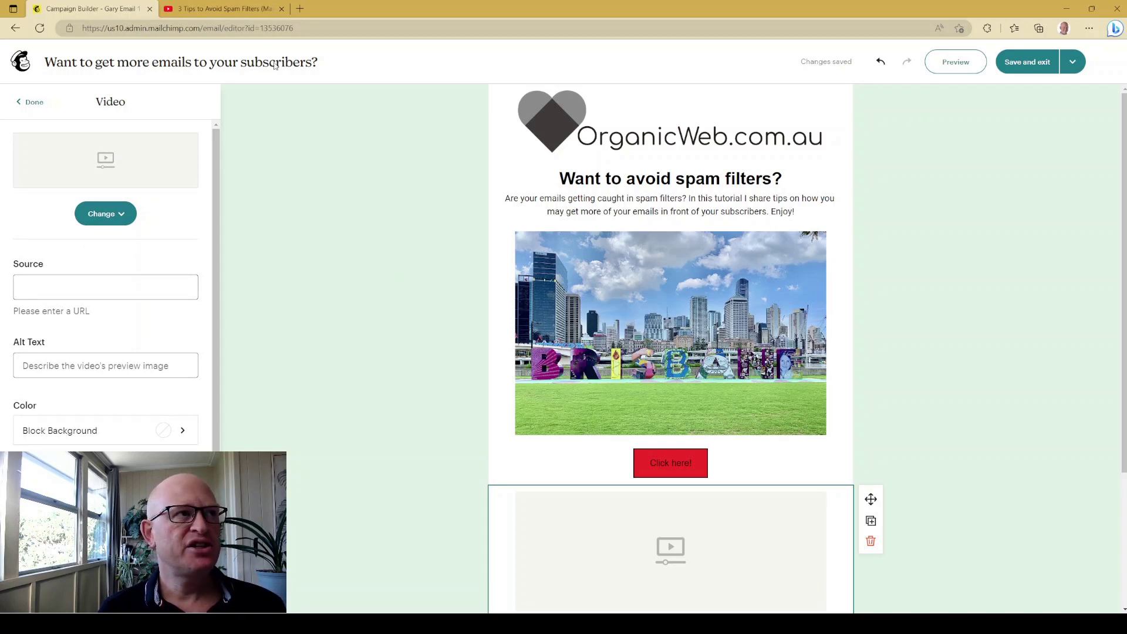
Step: Copy the spam-filters YouTube video URL and paste it into the video block's Source field
click(246, 9)
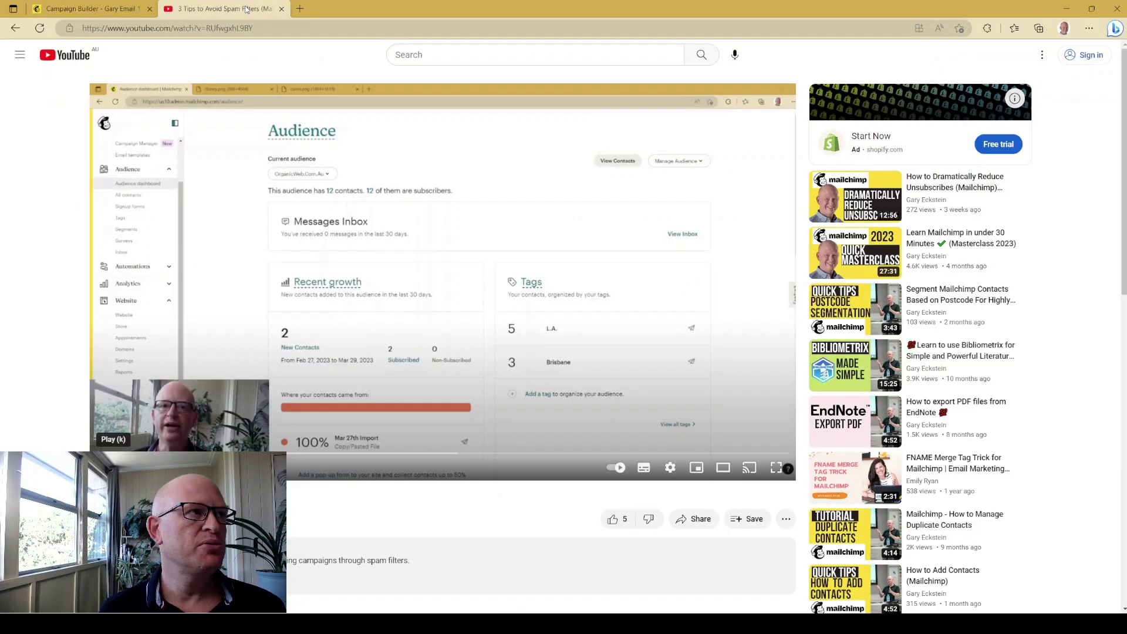
click(303, 30)
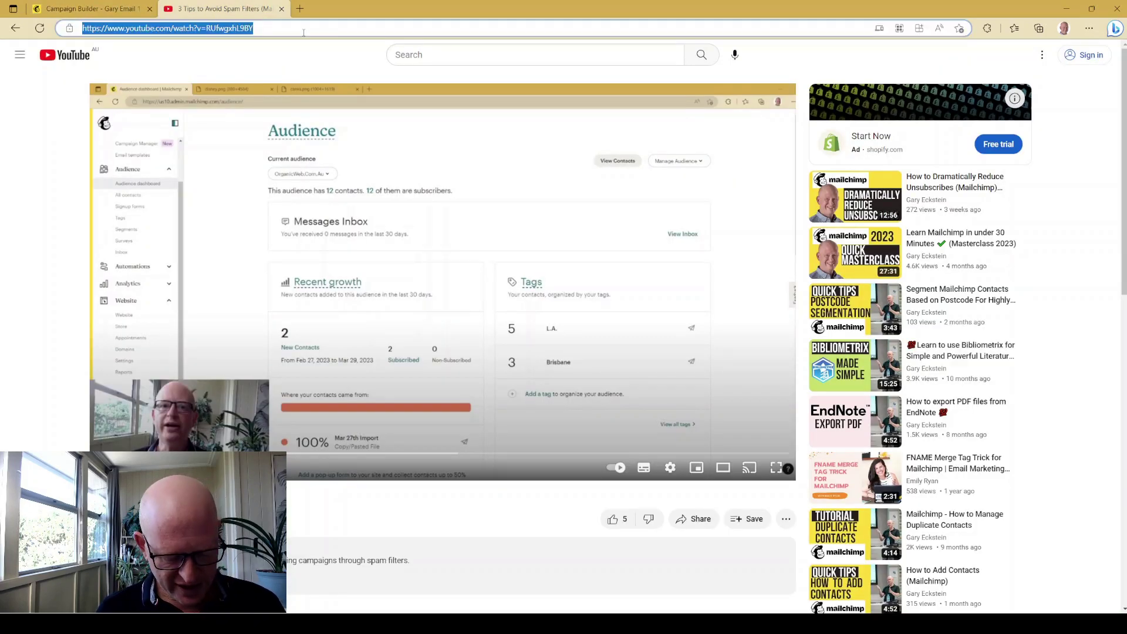
click(255, 28)
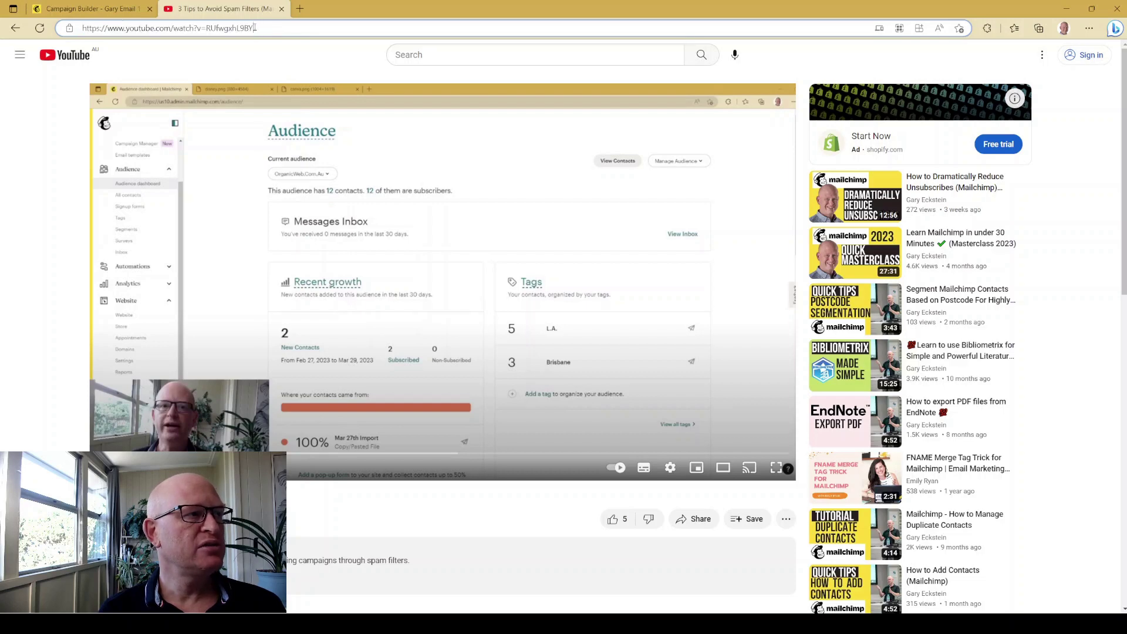
triple_click(264, 27)
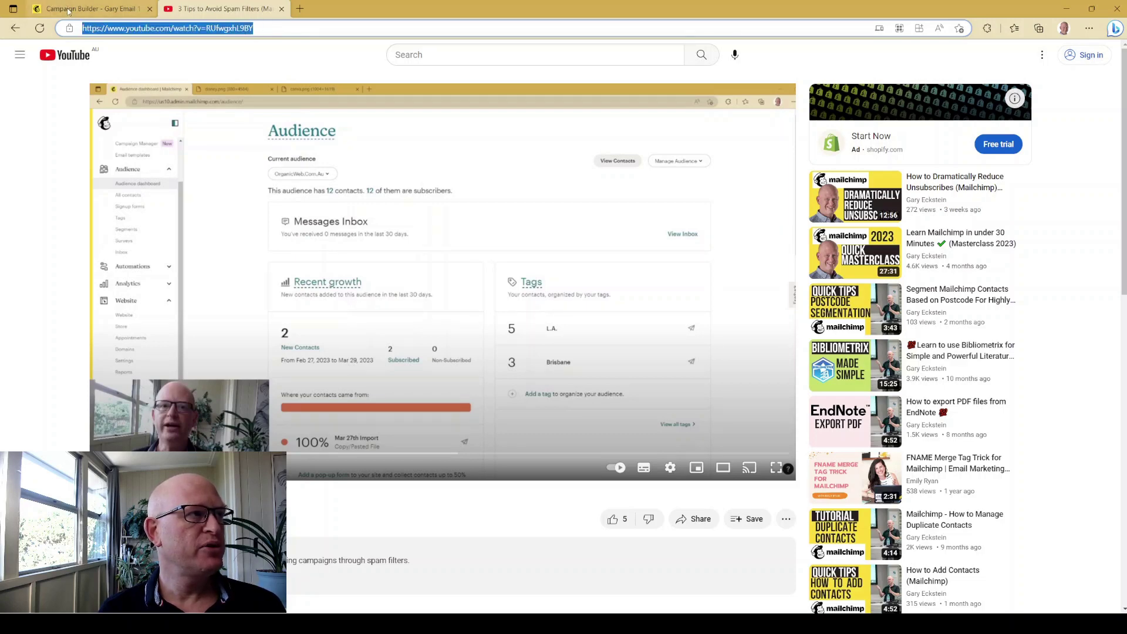
click(69, 10)
click(72, 288)
key(ctrl+v)
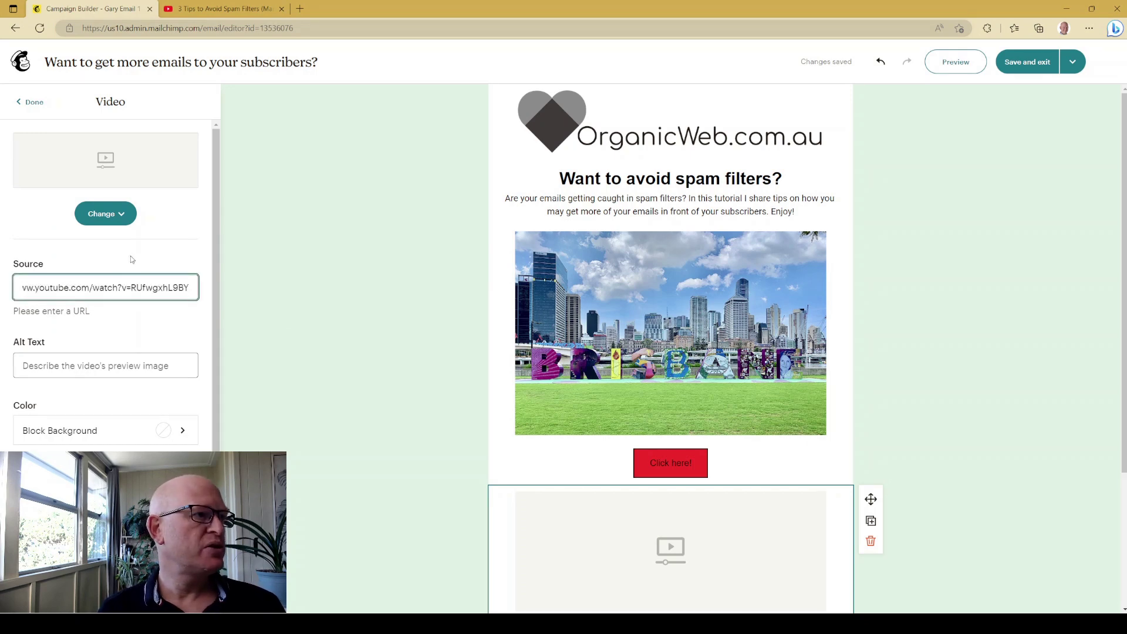
Step: Apply the video source so the Avoid Spam Filters thumbnail loads, then finish editing the block
click(132, 260)
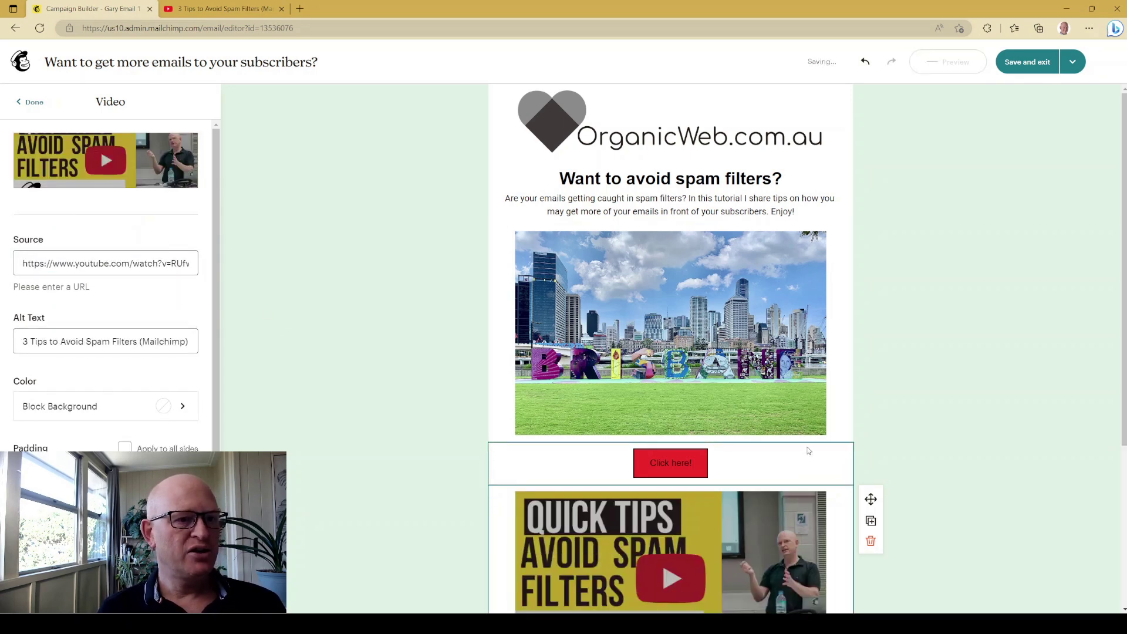
scroll(807, 442, down, 4)
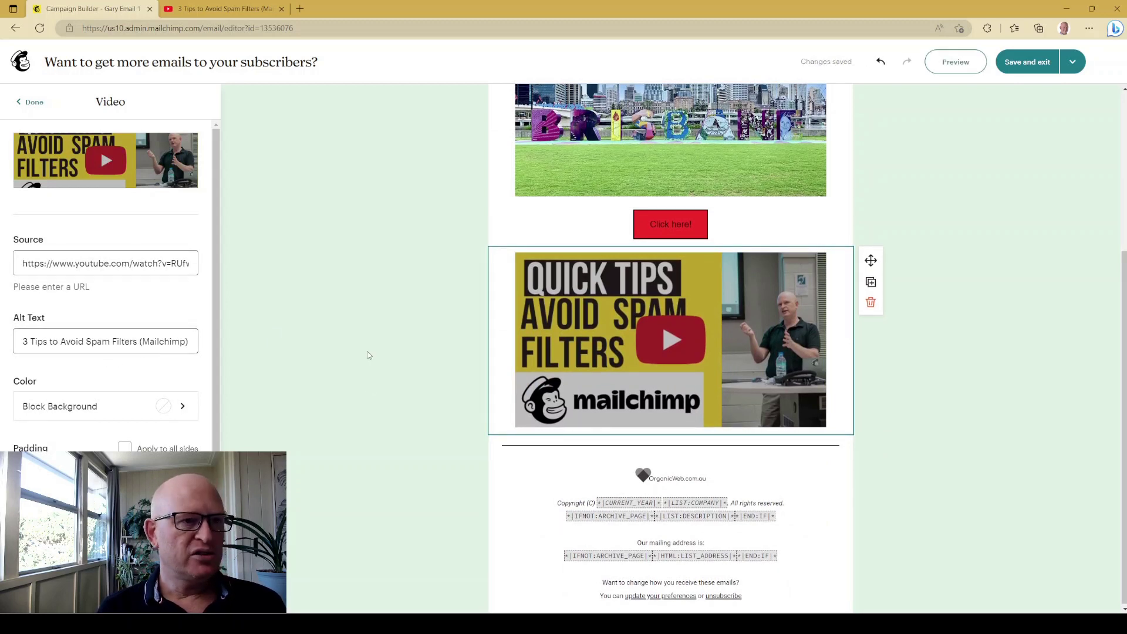
click(30, 102)
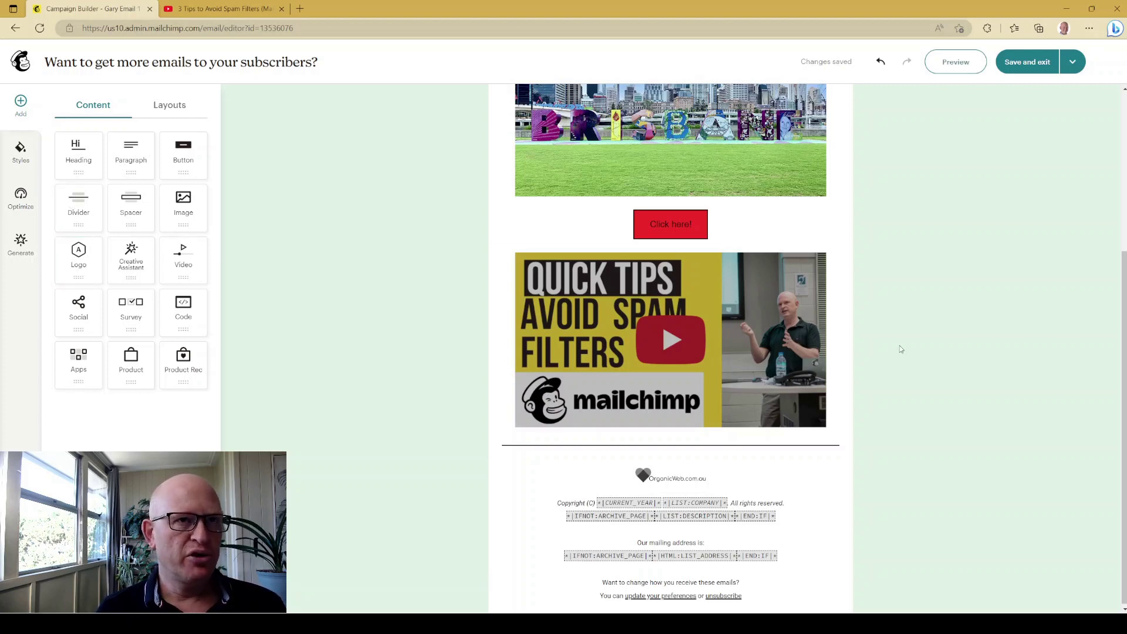
scroll(899, 346, up, 3)
scroll(902, 334, up, 1)
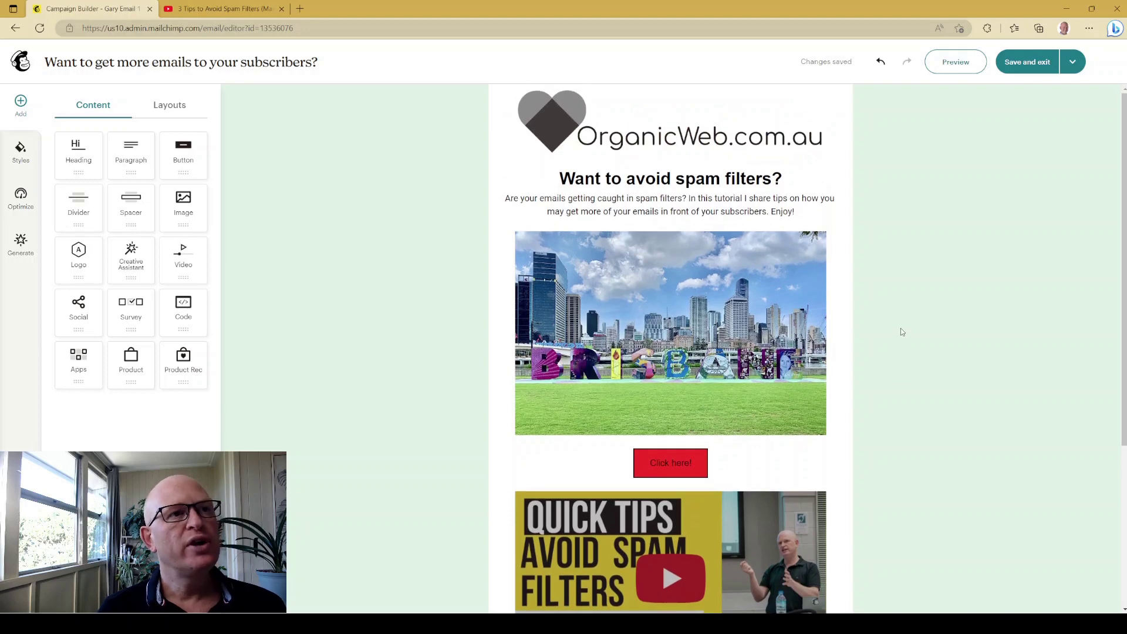
scroll(785, 336, down, 4)
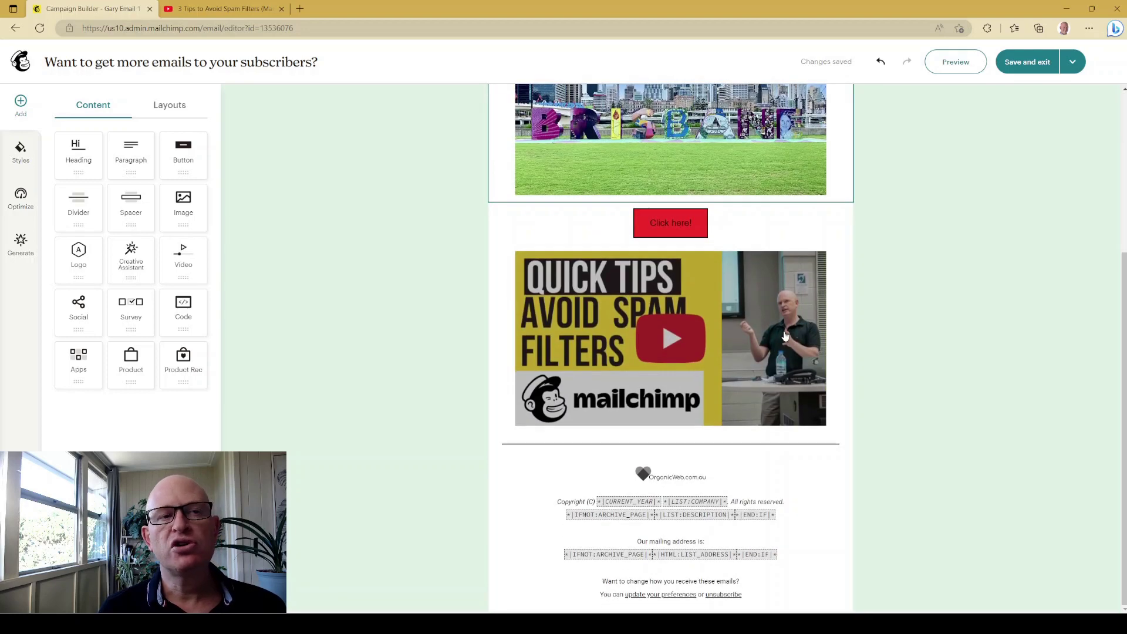
scroll(786, 336, up, 3)
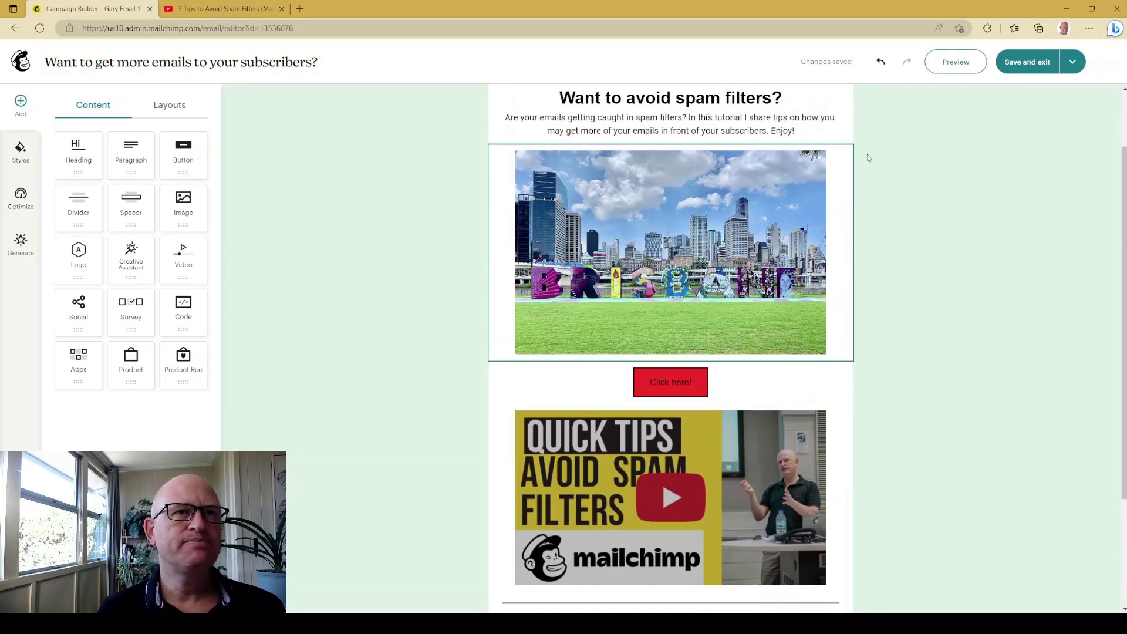
click(942, 60)
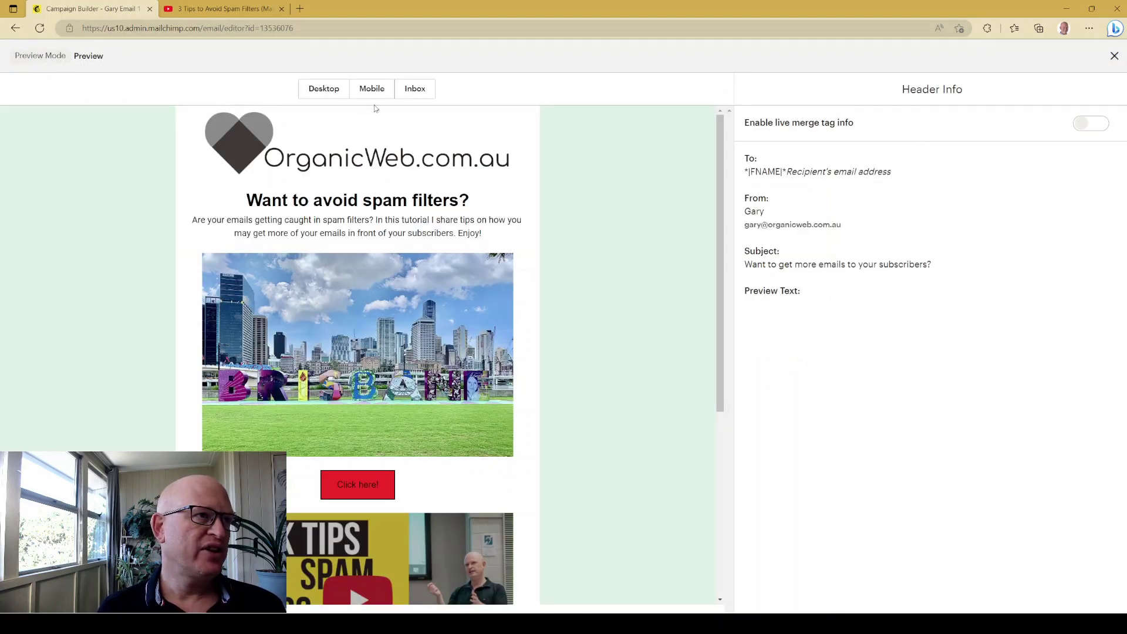
click(330, 93)
scroll(389, 185, down, 6)
scroll(389, 186, up, 6)
click(376, 89)
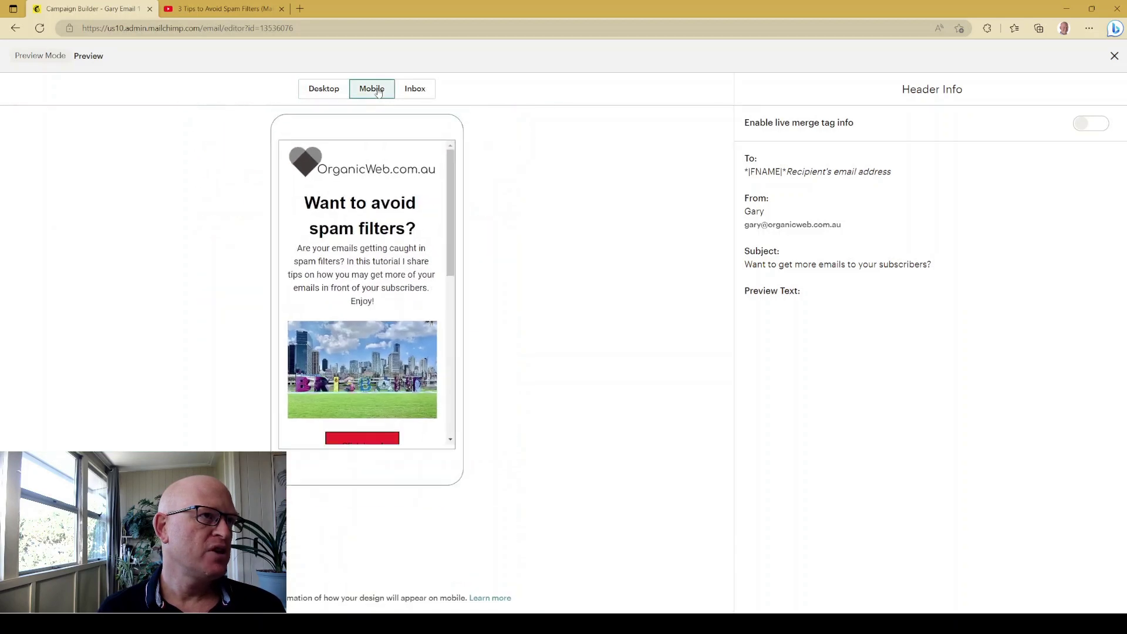
scroll(383, 201, down, 5)
scroll(383, 201, down, 5)
scroll(382, 201, up, 5)
scroll(382, 201, up, 5)
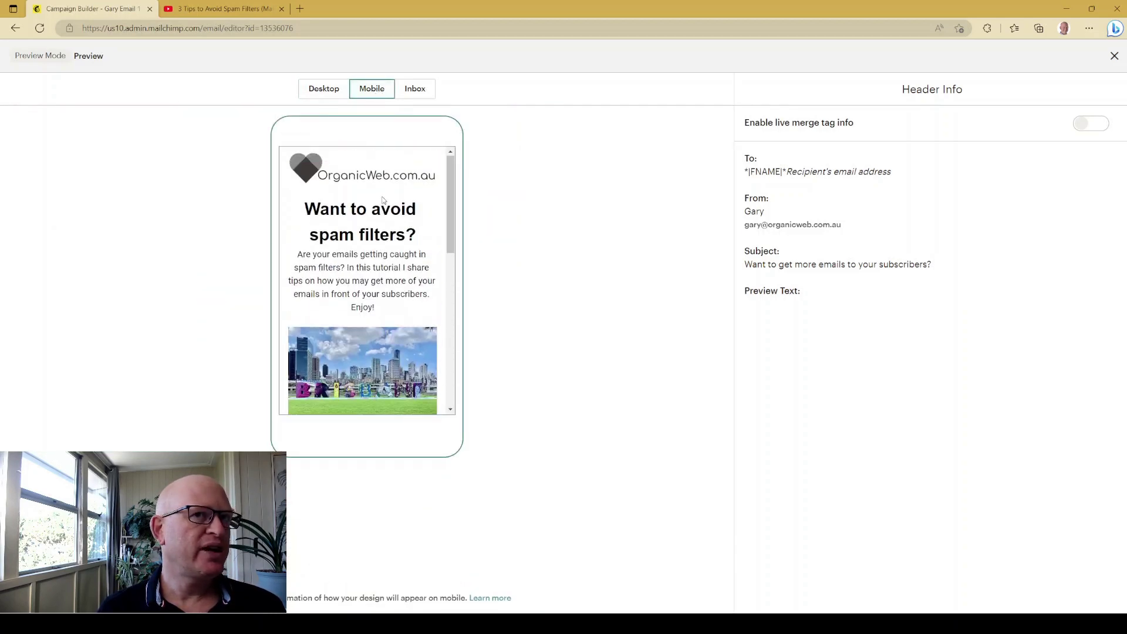
click(1114, 57)
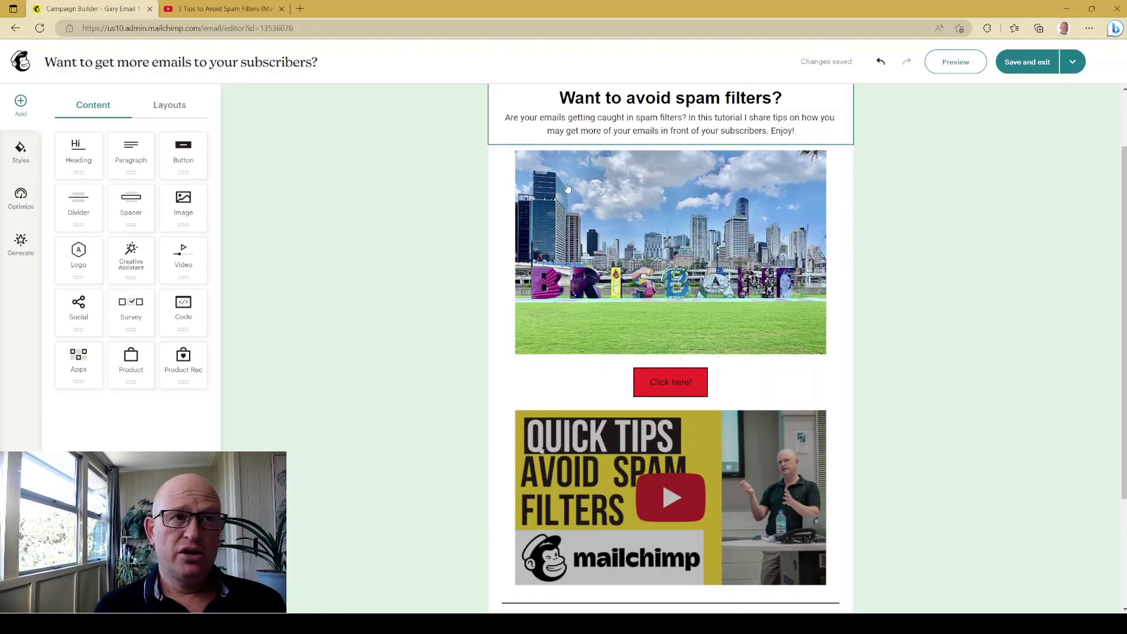
Step: Save and exit the editor, then review the campaign's ready-to-send checklist
click(1034, 62)
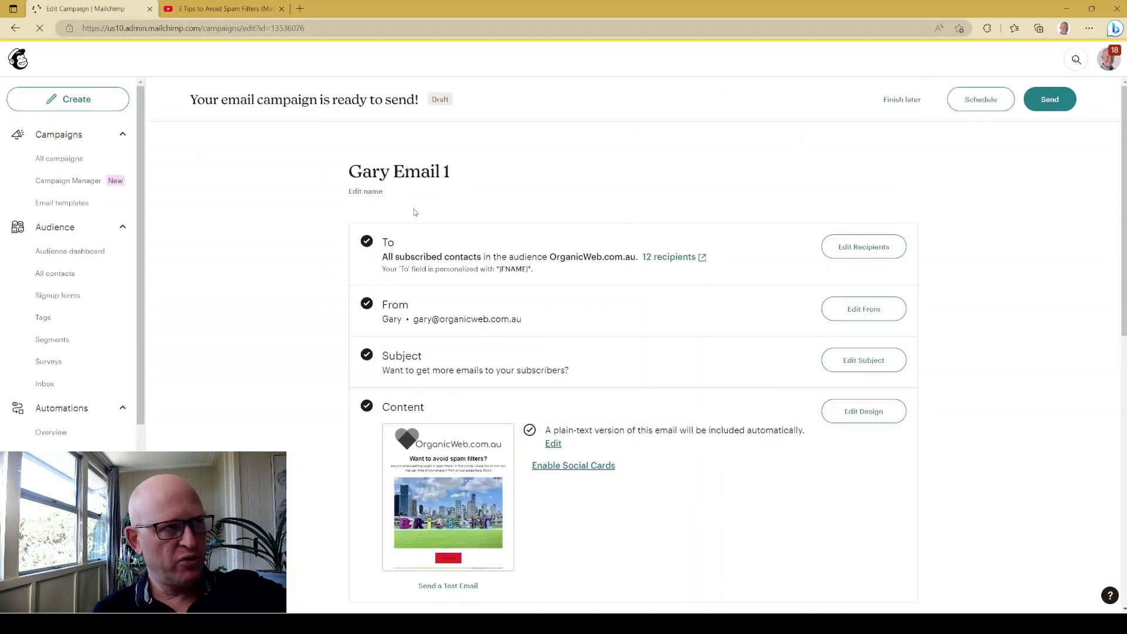
scroll(428, 222, down, 2)
scroll(383, 135, down, 2)
scroll(542, 313, down, 1)
scroll(543, 305, down, 2)
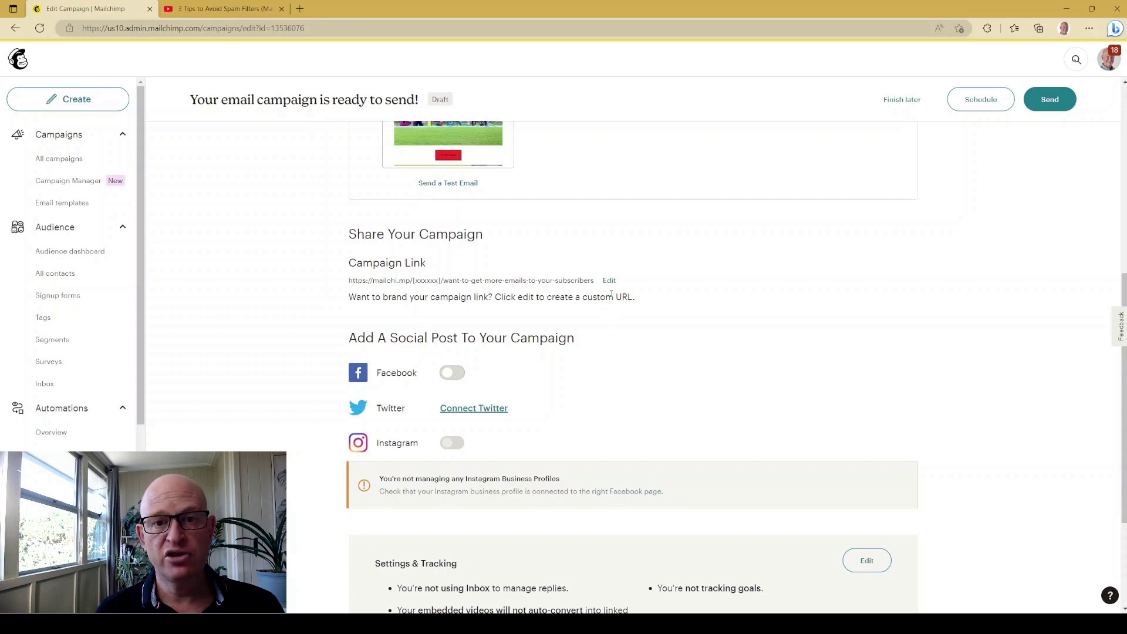
scroll(622, 335, down, 1)
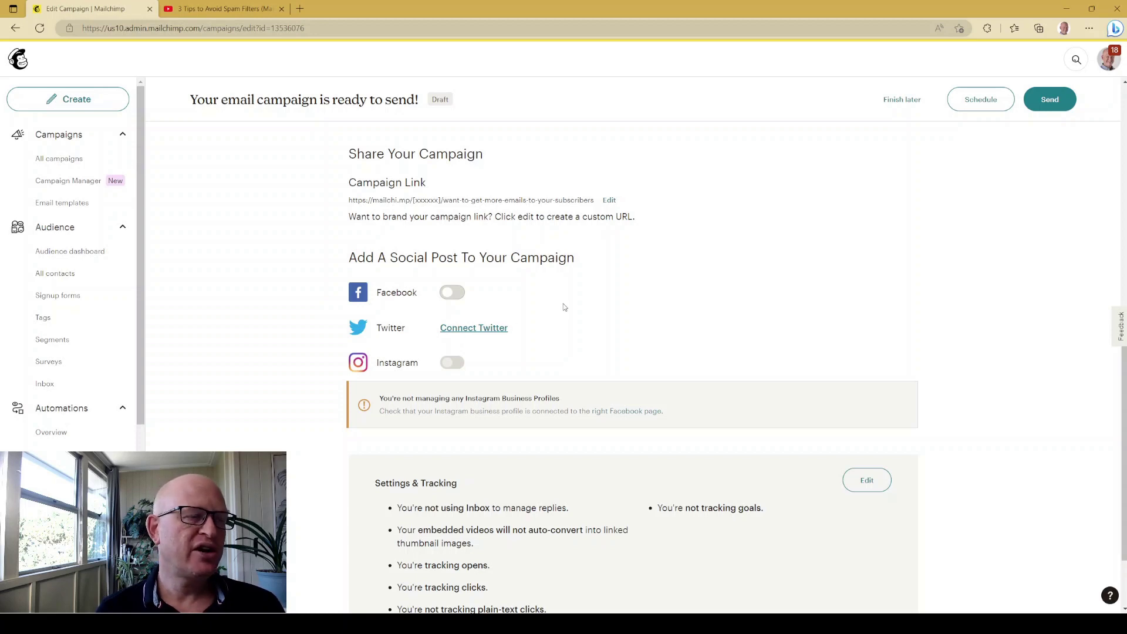
scroll(581, 269, down, 1)
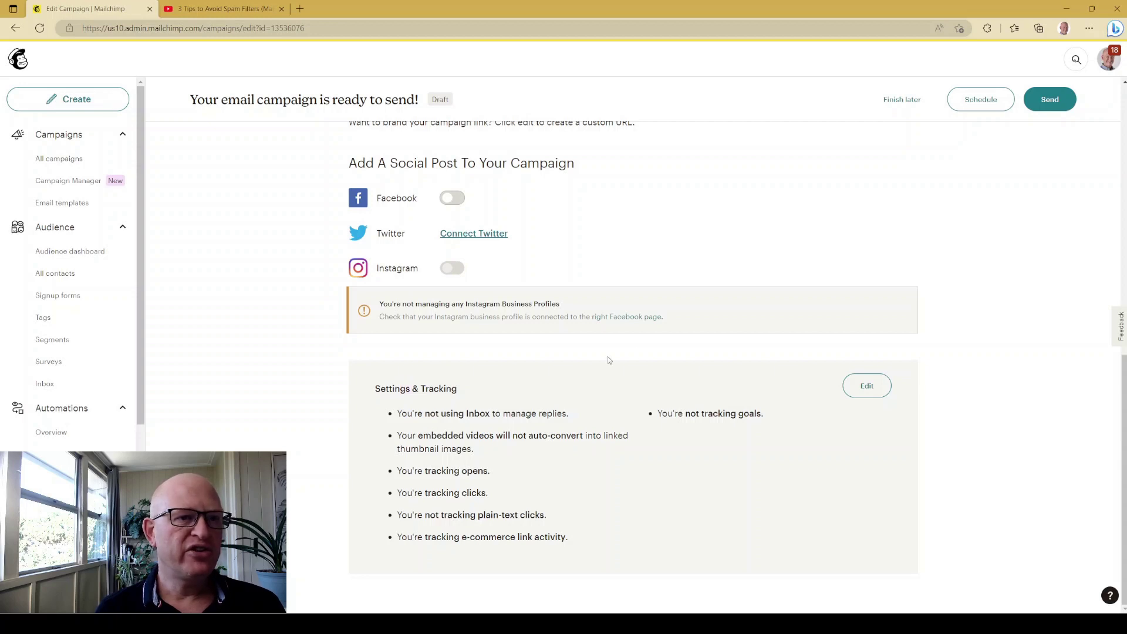
scroll(832, 297, up, 10)
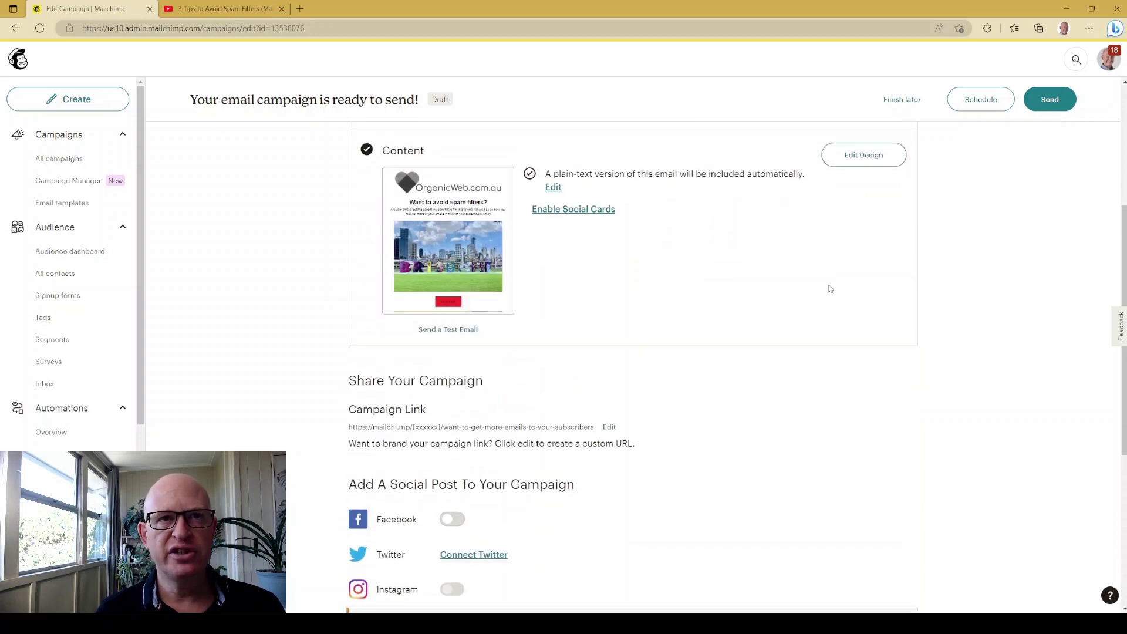
Step: Try scheduling delivery for 15 June 2023, cancel it, and choose Send for immediate delivery
click(998, 99)
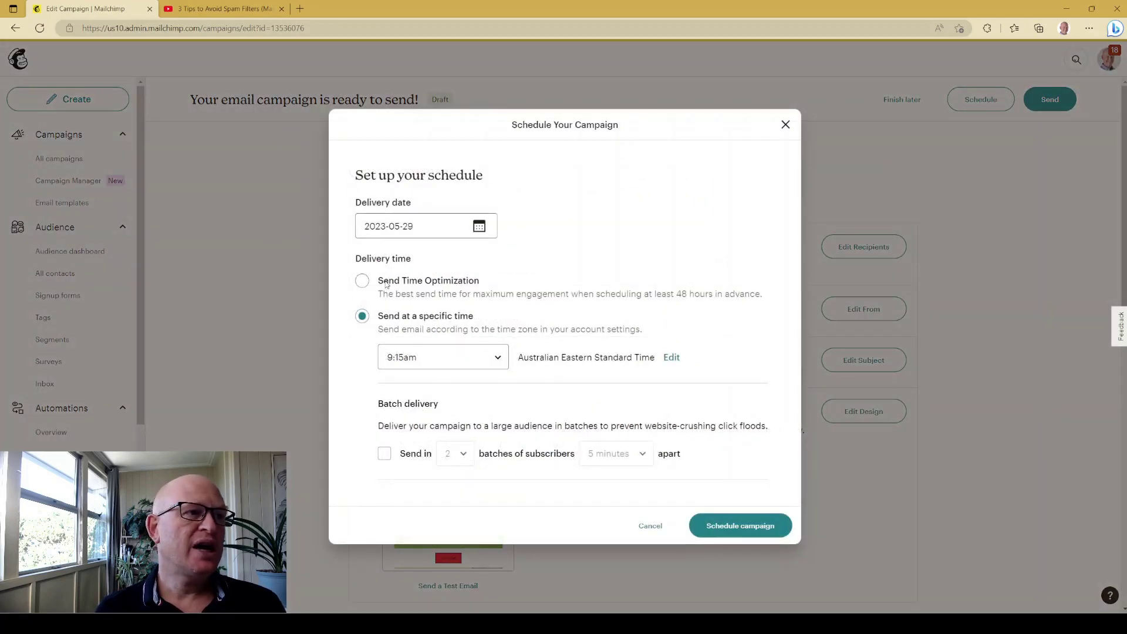
click(431, 226)
click(486, 229)
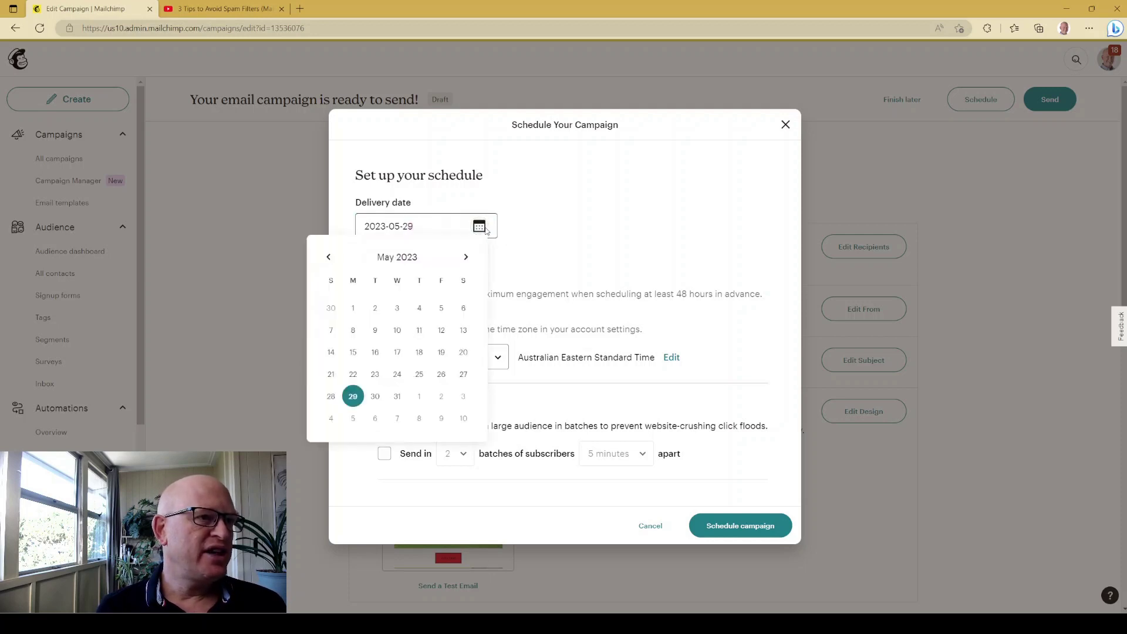
click(465, 256)
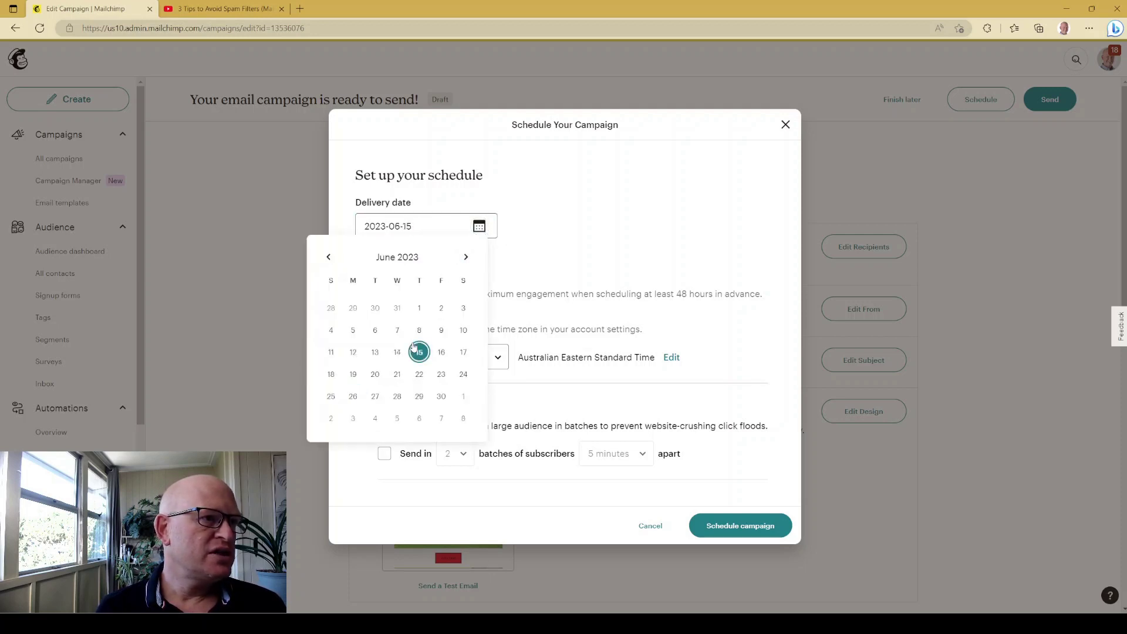
click(419, 352)
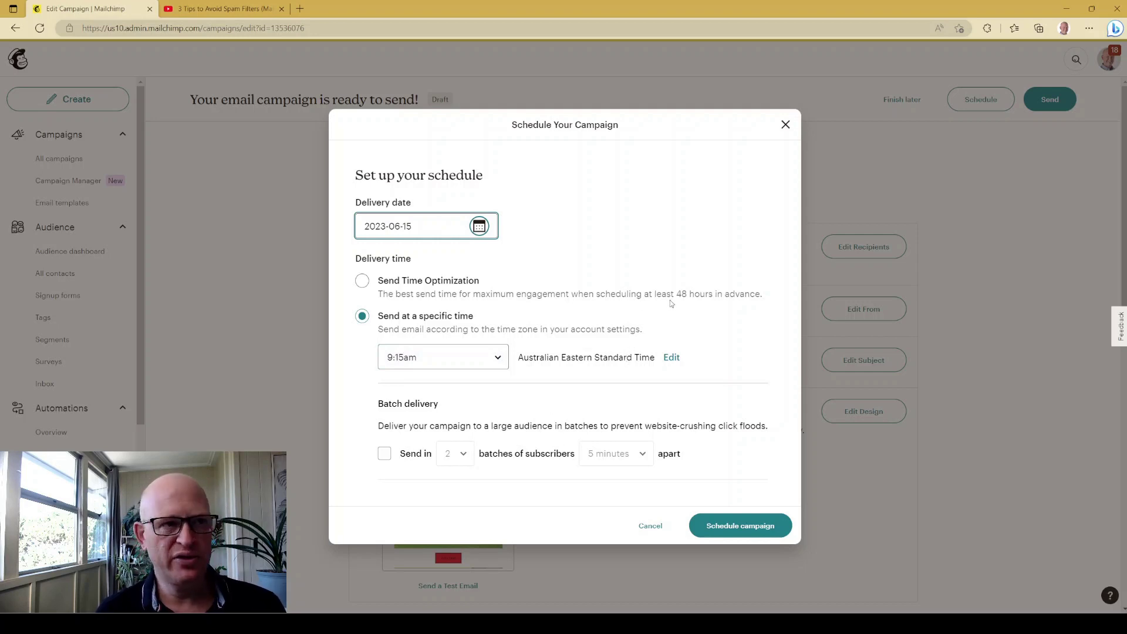
click(650, 526)
click(1061, 104)
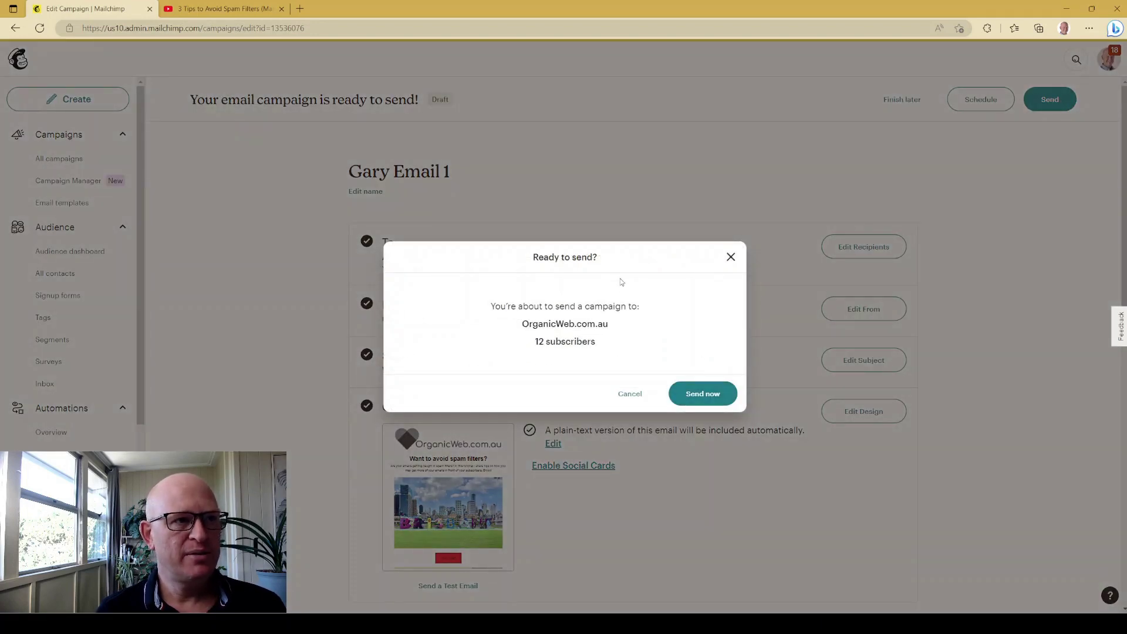
Step: Confirm Send now to deliver Gary Email 1 to the 12 OrganicWeb.com.au subscribers
click(703, 393)
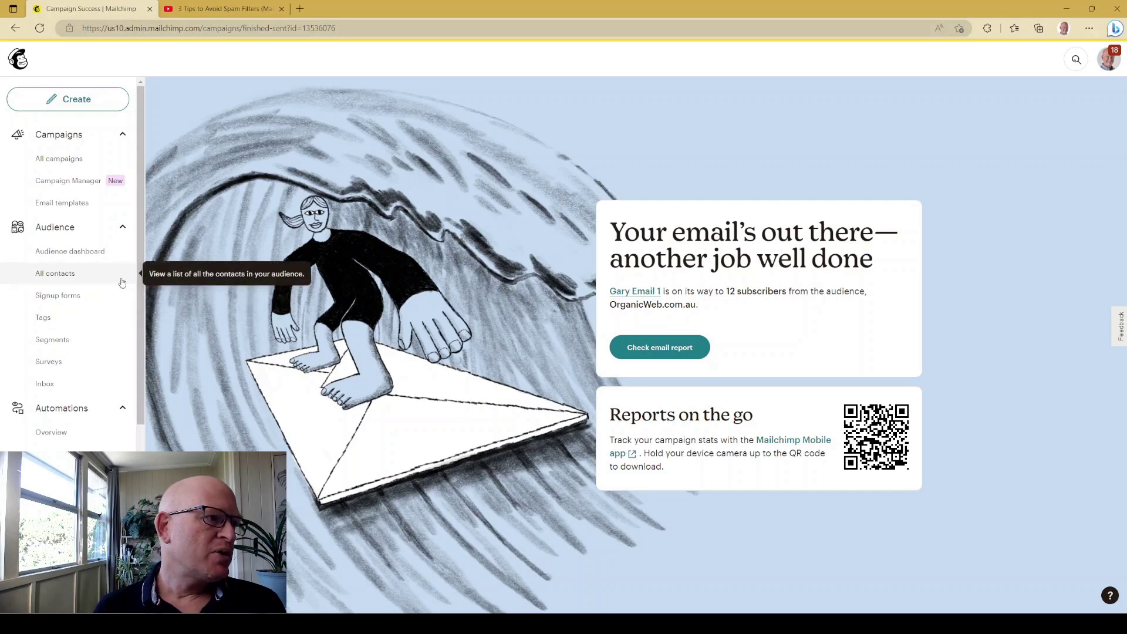
Step: Go from the Email analytics dashboard to All campaigns, showing Gary Email 1 sent to 12 recipients
click(58, 546)
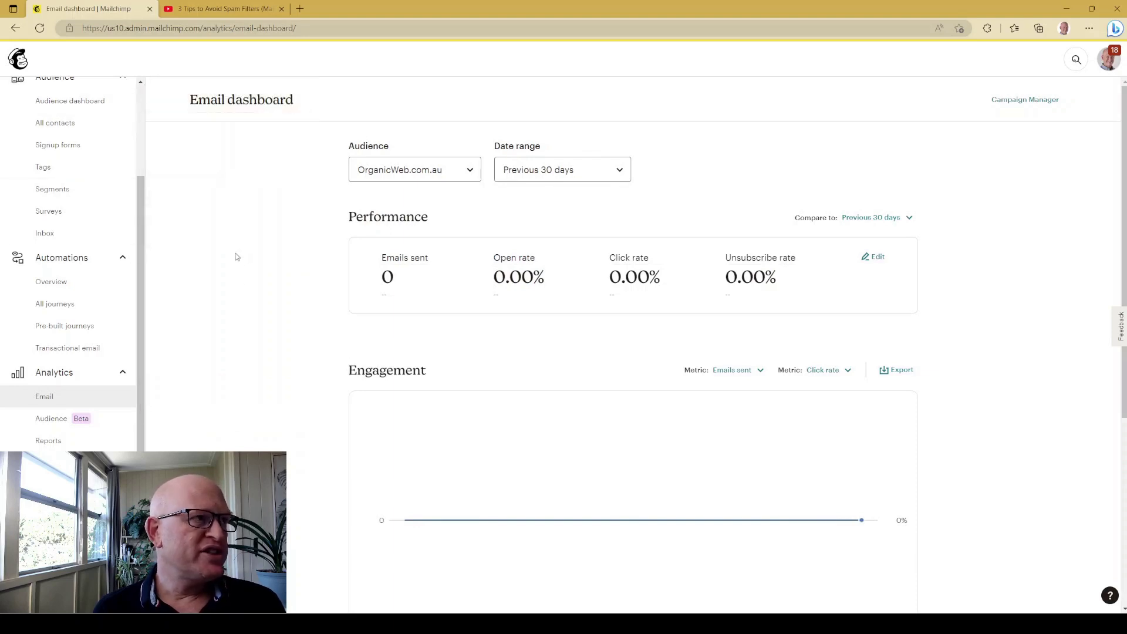
scroll(73, 108, up, 1)
scroll(75, 113, up, 3)
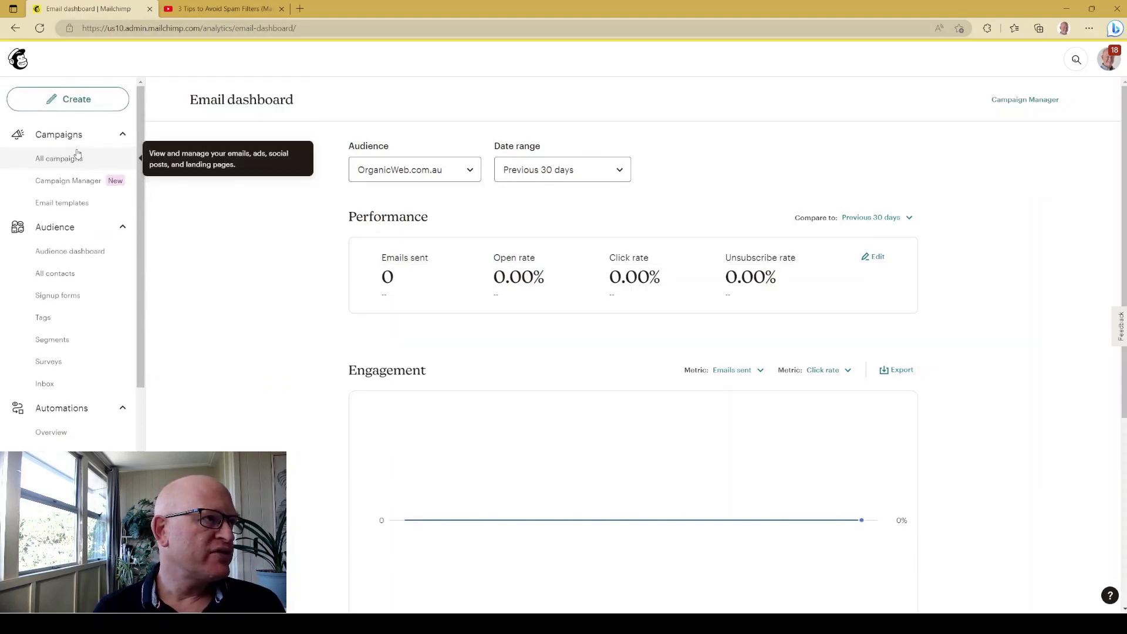
click(76, 158)
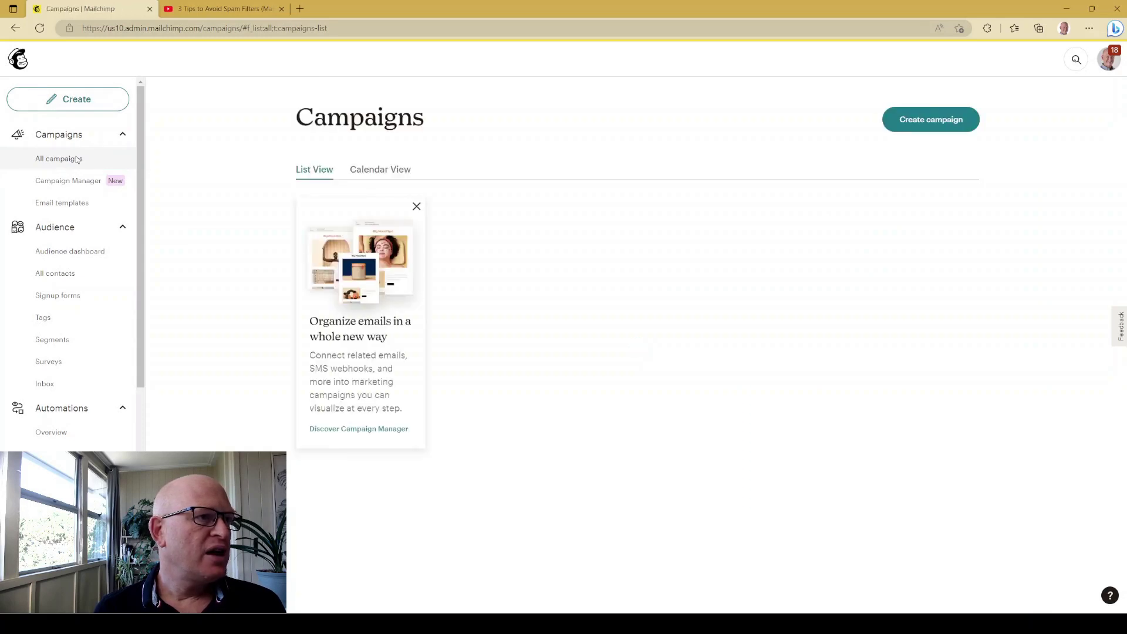
scroll(572, 355, down, 1)
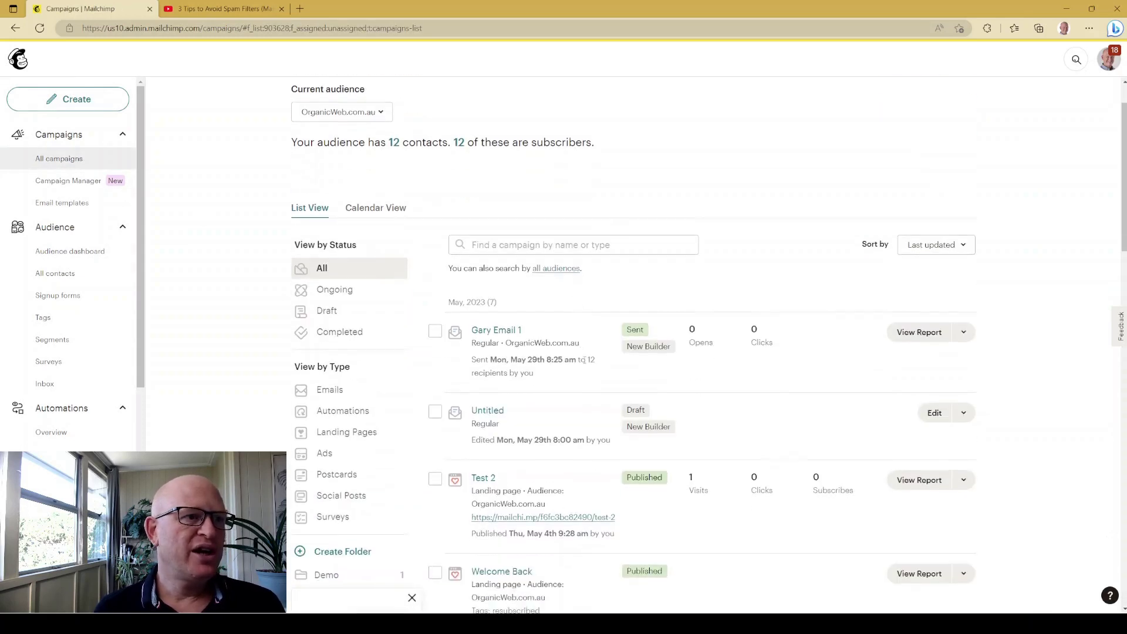